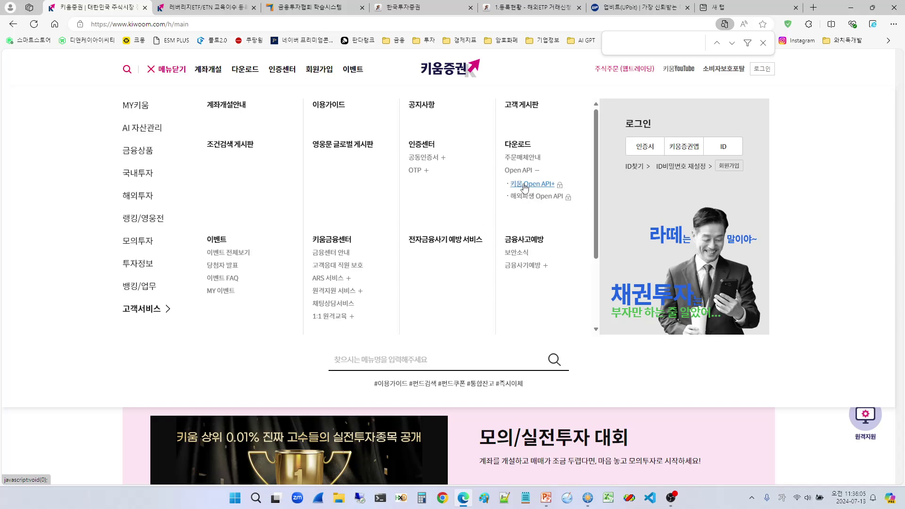
# Open the 키움 Open API+ service introduction and review its usage procedure through step 4, the mock environment test.
pyautogui.click(525, 186)
pyautogui.scroll(-1, 453, 291)
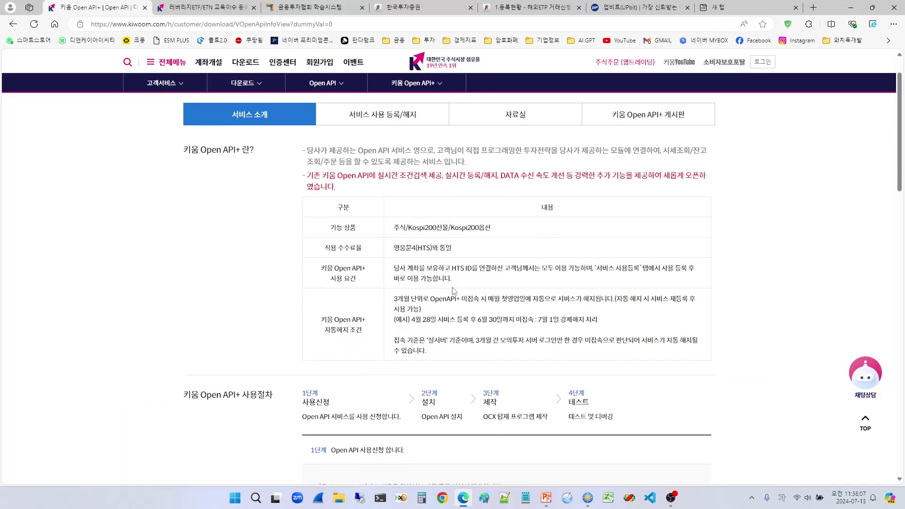
pyautogui.scroll(-6, 452, 291)
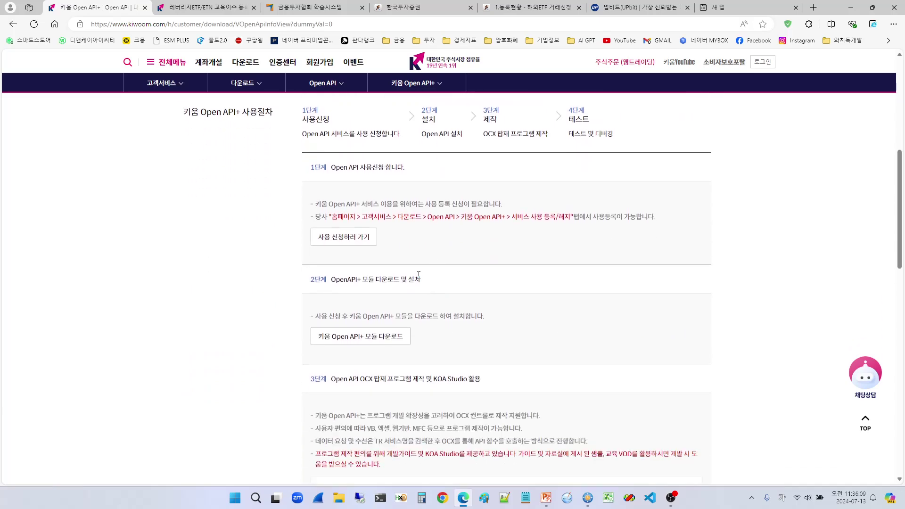
pyautogui.scroll(-7, 419, 275)
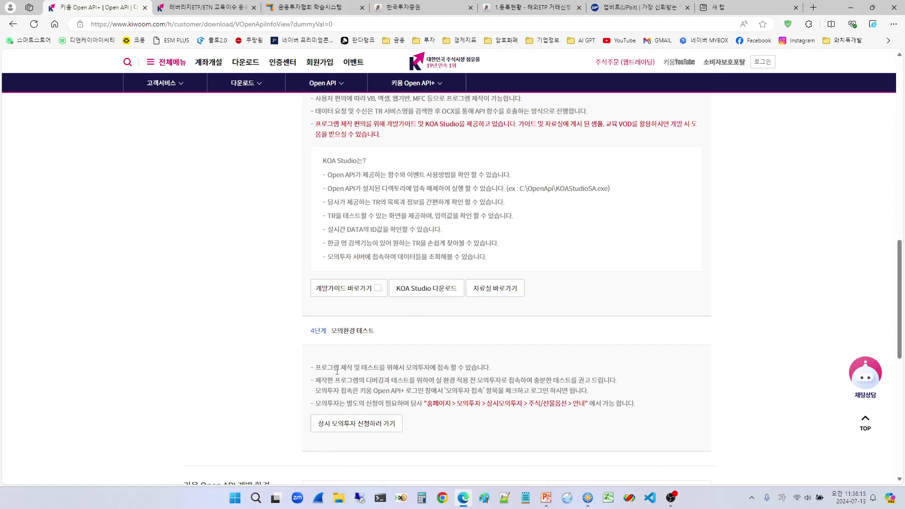
# Switch to the Korea Investment & Securities site and open its 실전/모의투자 page.
pyautogui.click(426, 8)
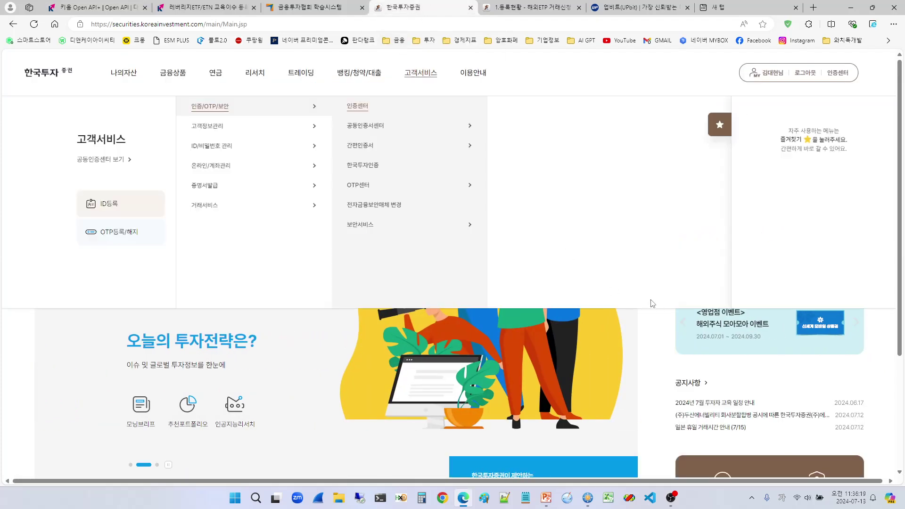
pyautogui.scroll(-3, 655, 304)
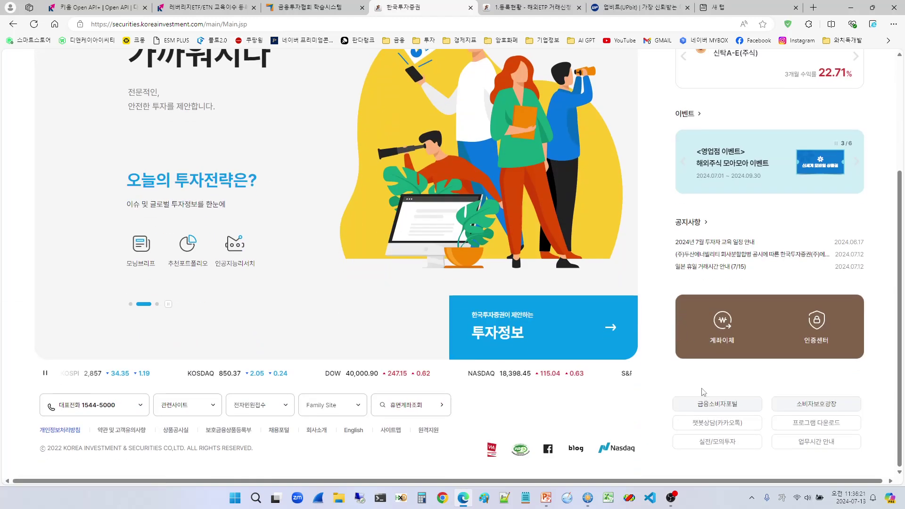
pyautogui.click(712, 444)
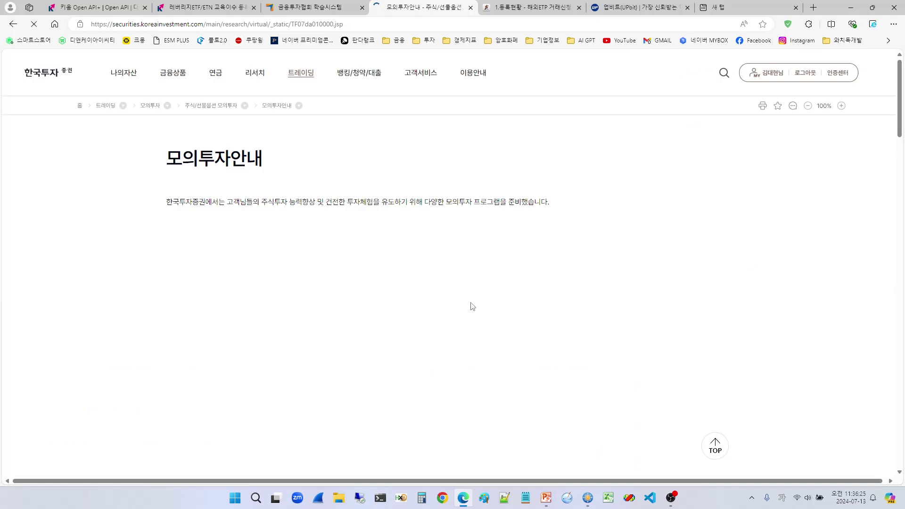
pyautogui.scroll(-1, 379, 300)
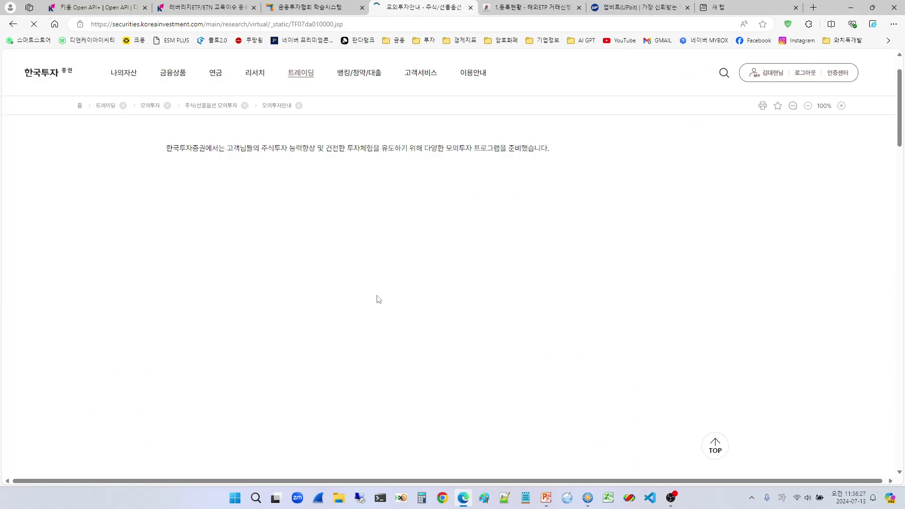
pyautogui.scroll(-2, 381, 309)
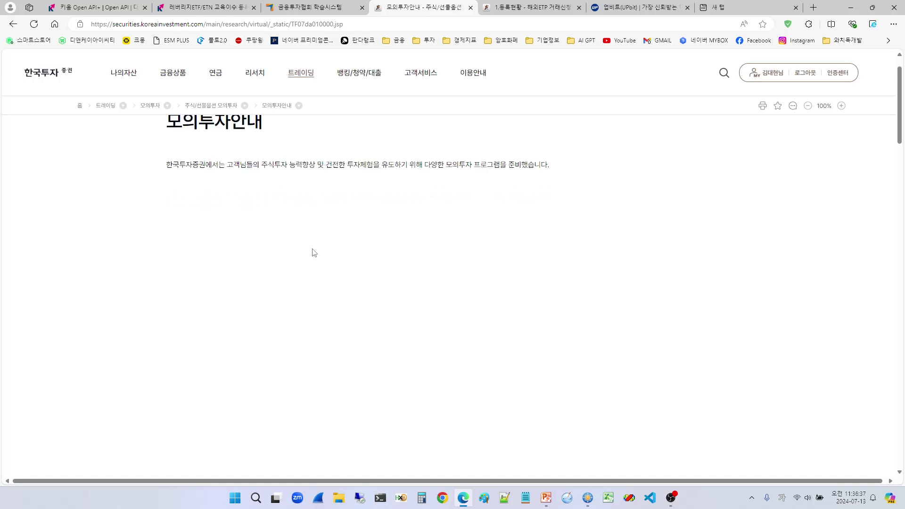
# Examine the mock investment guide's instructions for applying and cancelling, including the application form's league and period options.
pyautogui.scroll(-15, 314, 248)
pyautogui.scroll(10, 314, 259)
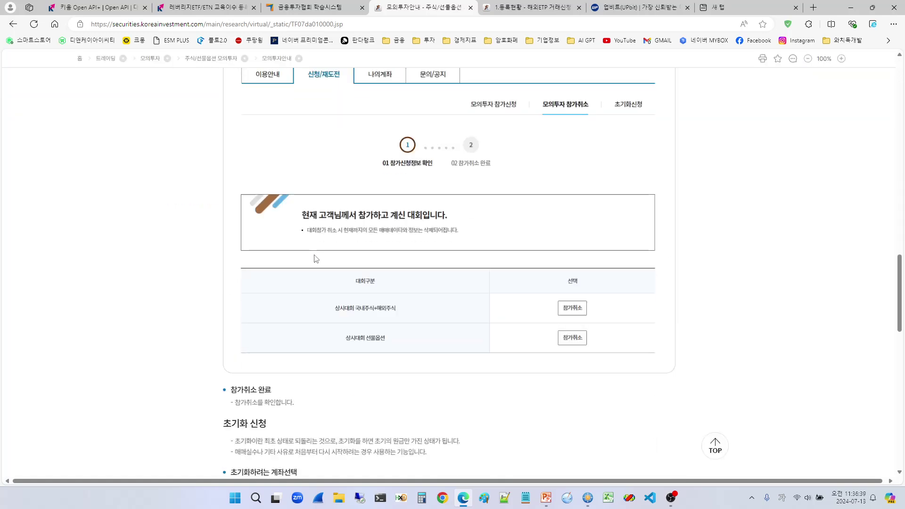
pyautogui.scroll(-1, 314, 254)
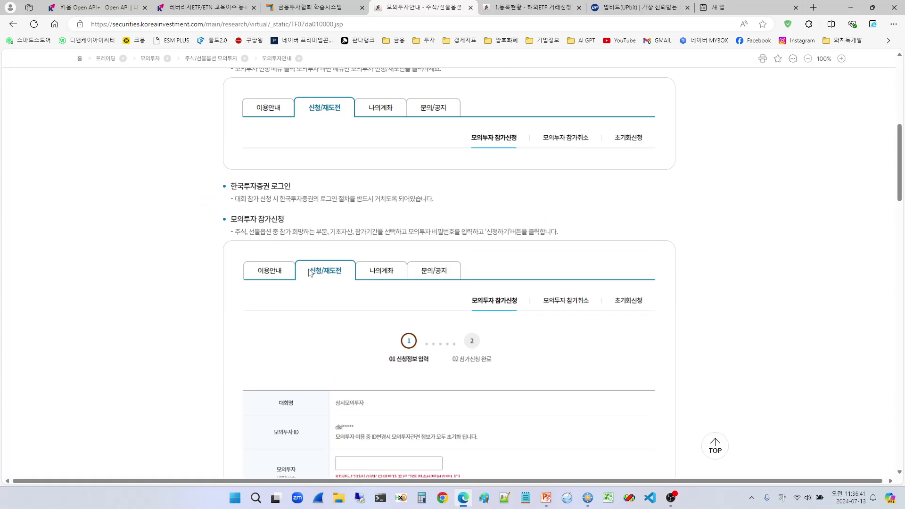
pyautogui.scroll(2, 315, 257)
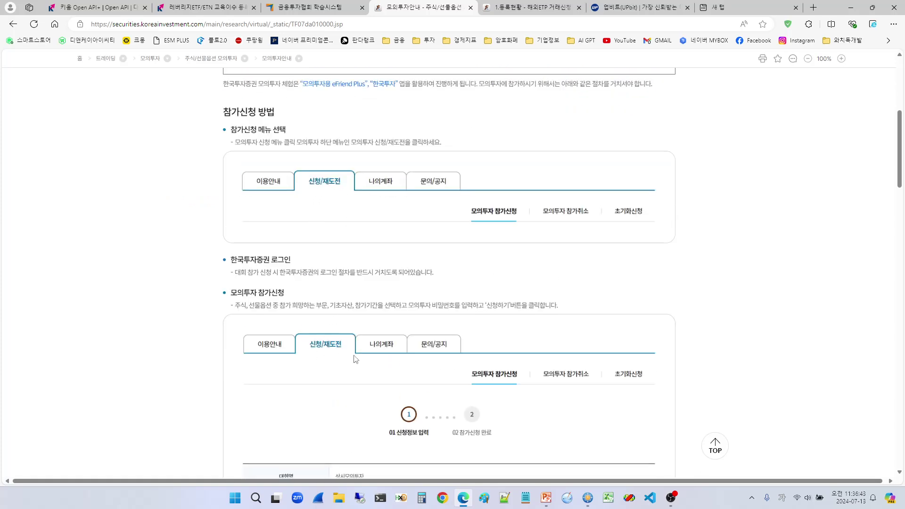
pyautogui.scroll(4, 333, 252)
pyautogui.scroll(-13, 321, 361)
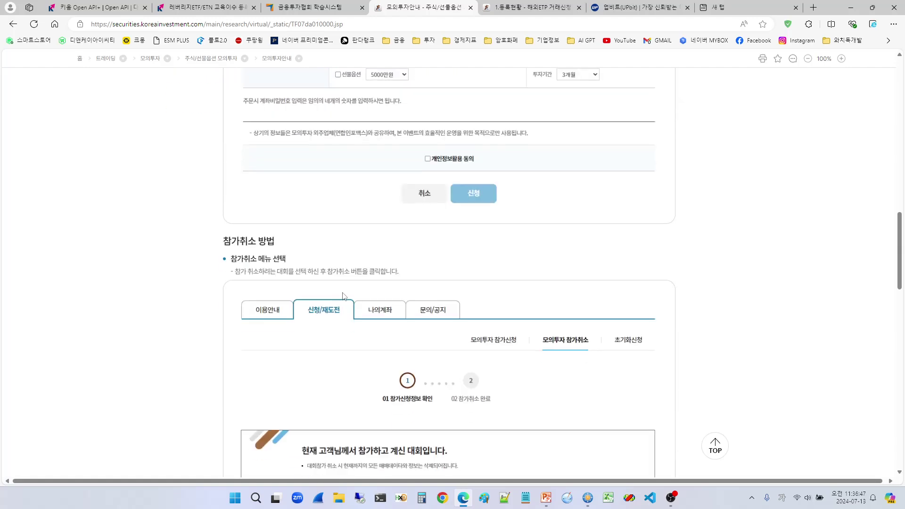
pyautogui.scroll(6, 362, 297)
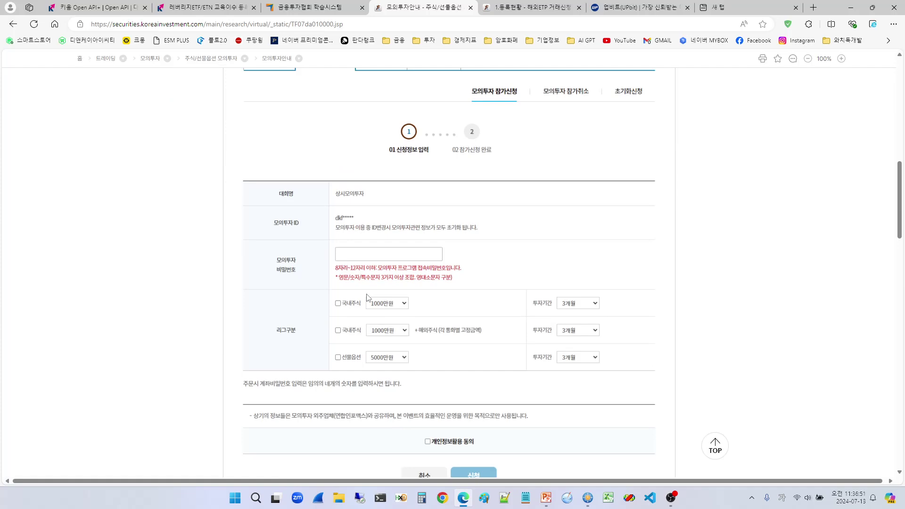
pyautogui.scroll(3, 363, 297)
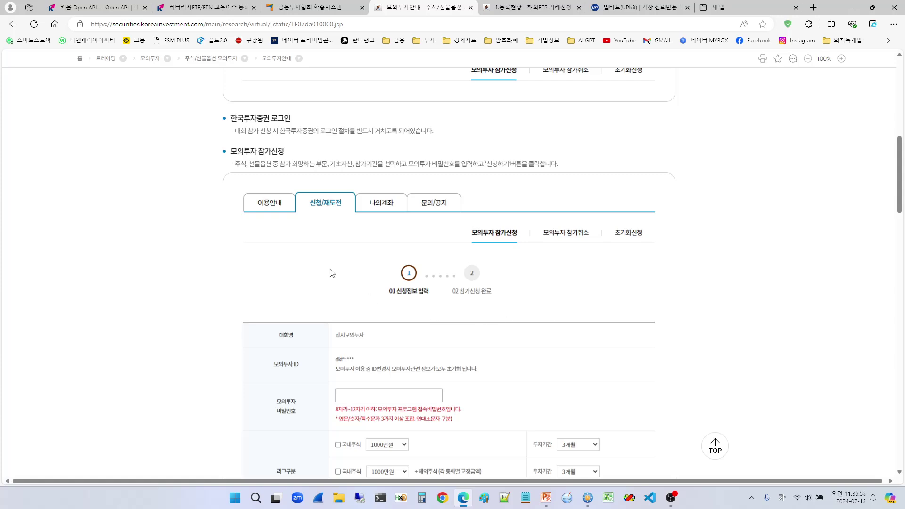
# Return to the 키움 Open API+ page and open the service usage application from step 1.
pyautogui.click(110, 8)
pyautogui.scroll(15, 371, 238)
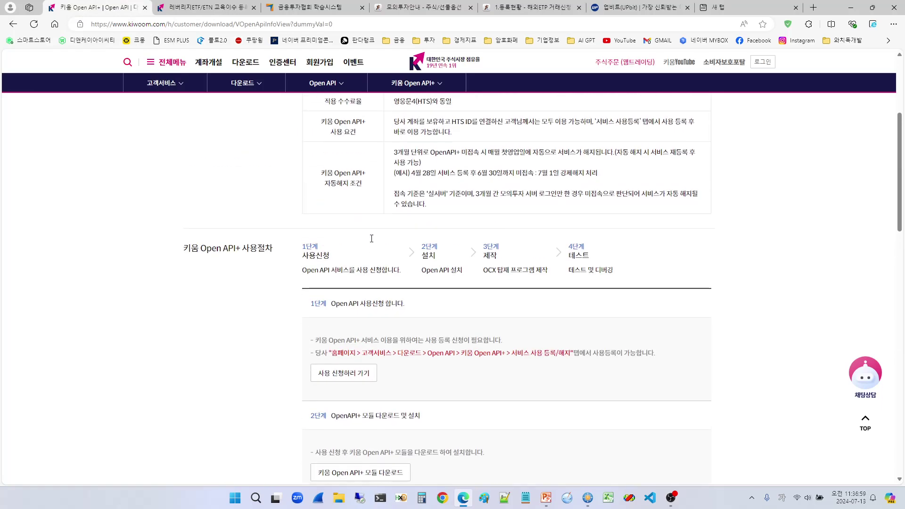
pyautogui.scroll(-1, 455, 302)
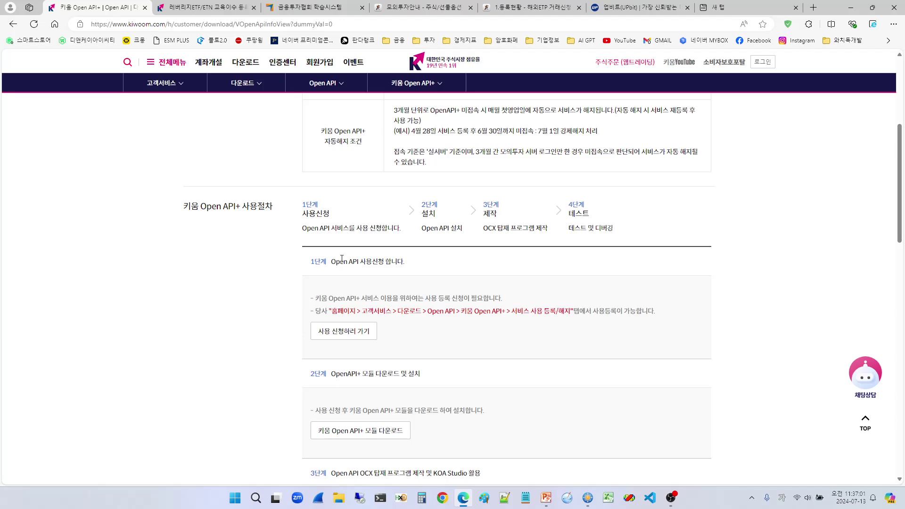
pyautogui.scroll(2, 327, 229)
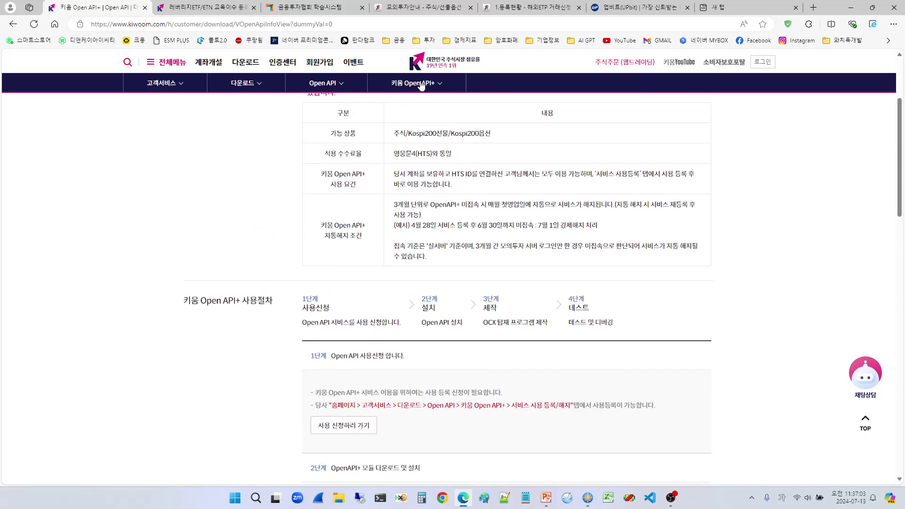
pyautogui.scroll(-1, 404, 388)
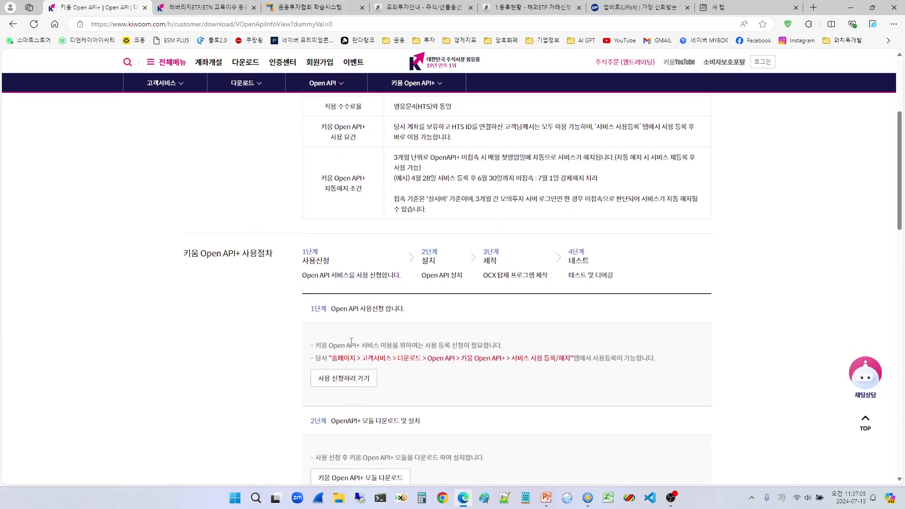
pyautogui.click(338, 384)
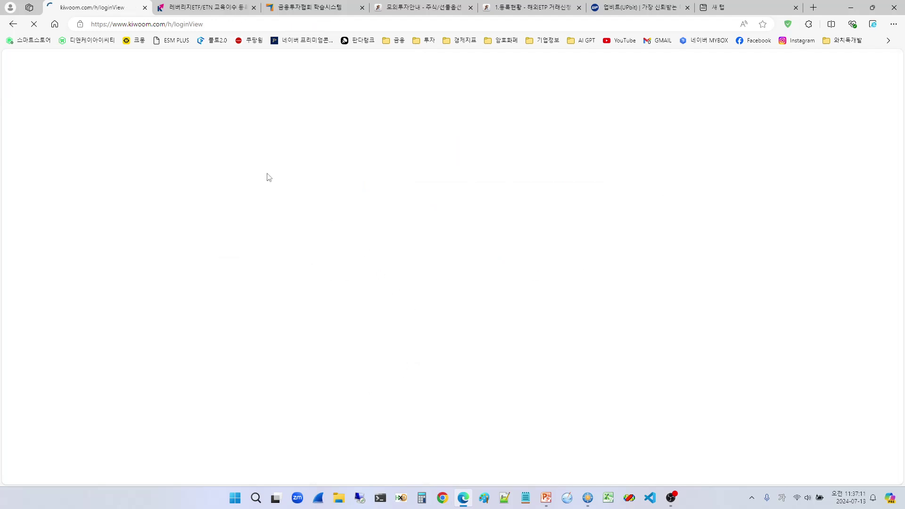
# On the Korea Investment & Securities site, open the Open API eFriend Expert service guide (서비스안내) and read through it.
pyautogui.click(433, 10)
pyautogui.scroll(4, 399, 216)
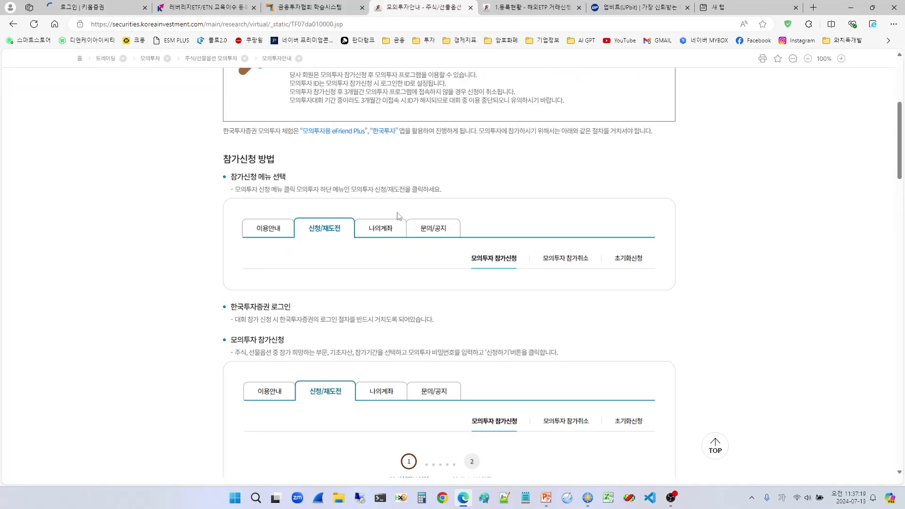
pyautogui.scroll(5, 398, 217)
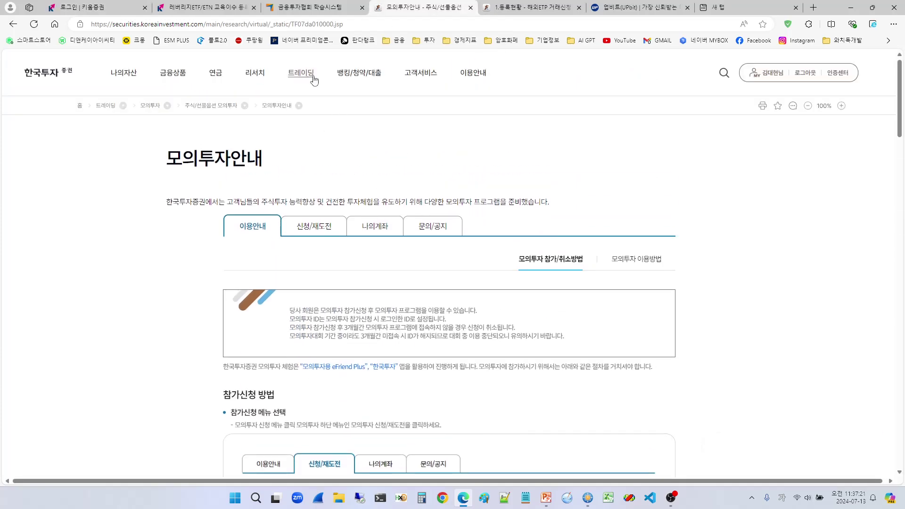
pyautogui.moveTo(300, 75)
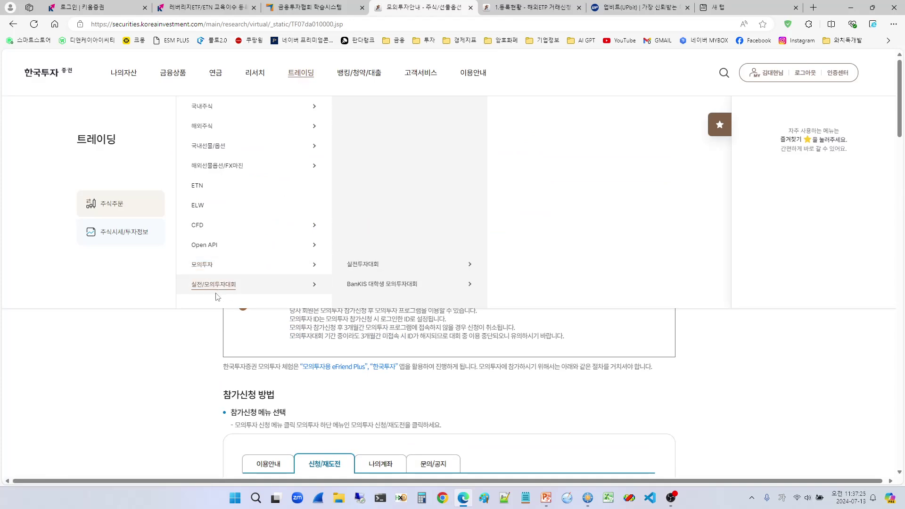
pyautogui.moveTo(220, 251)
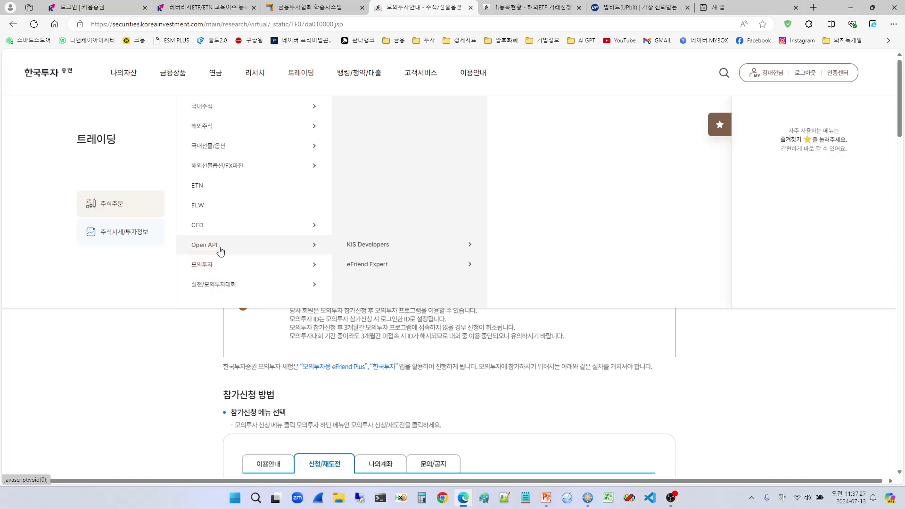
pyautogui.moveTo(380, 270)
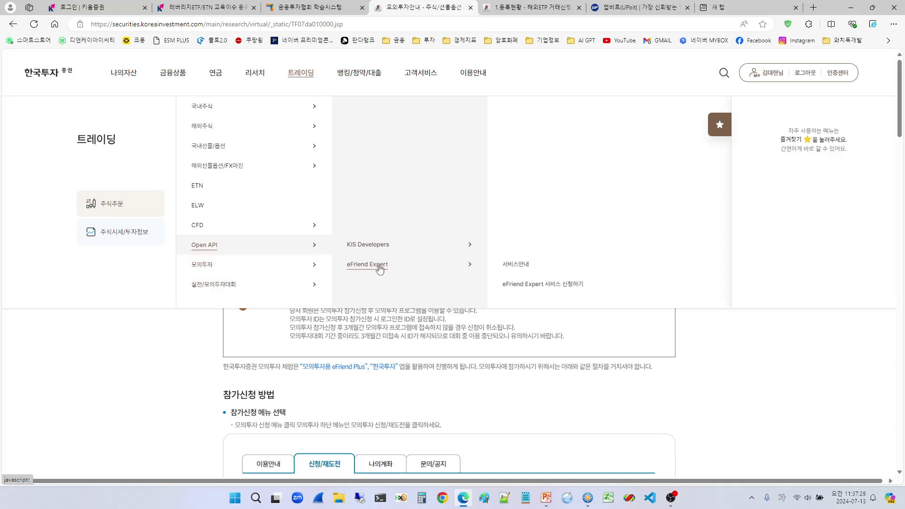
pyautogui.click(514, 270)
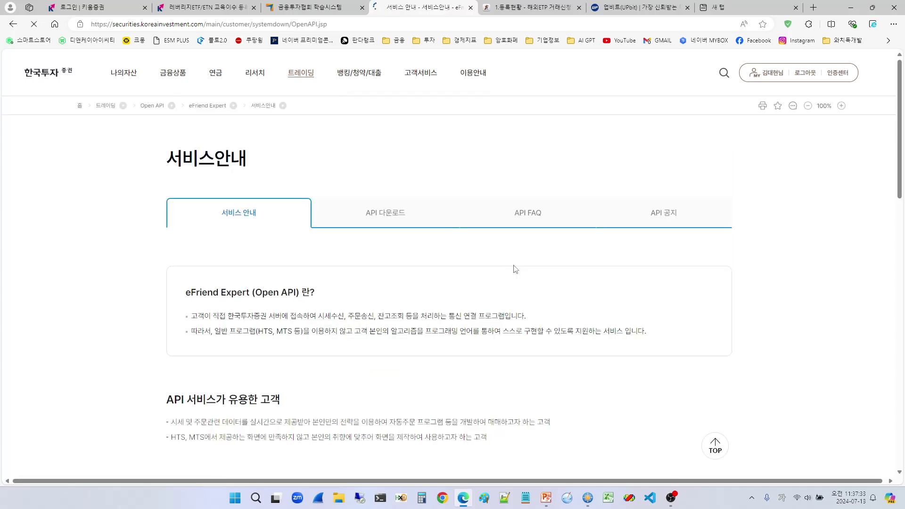
pyautogui.scroll(-1, 400, 288)
pyautogui.scroll(-6, 400, 288)
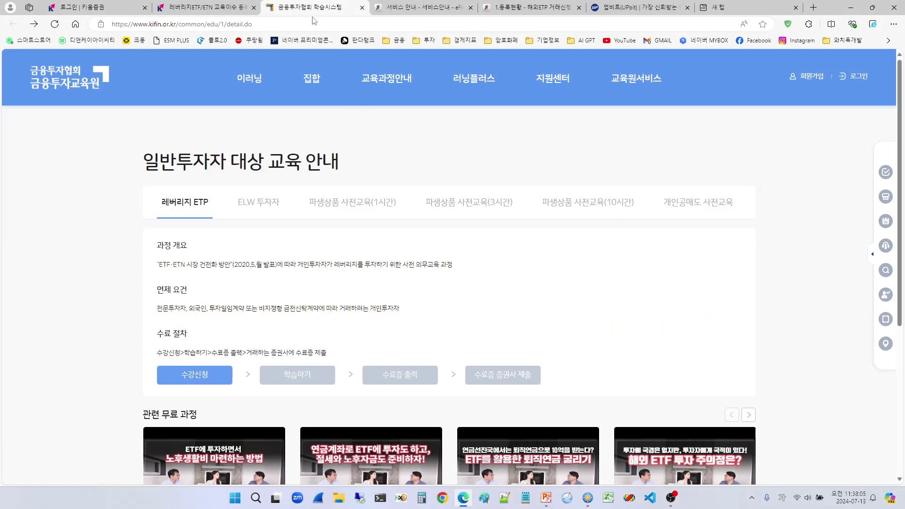
# Return to the Kiwoom login page, leave the ID password empty with its on-screen keypad closed, and open the site search.
pyautogui.moveTo(310, 61)
pyautogui.click(95, 9)
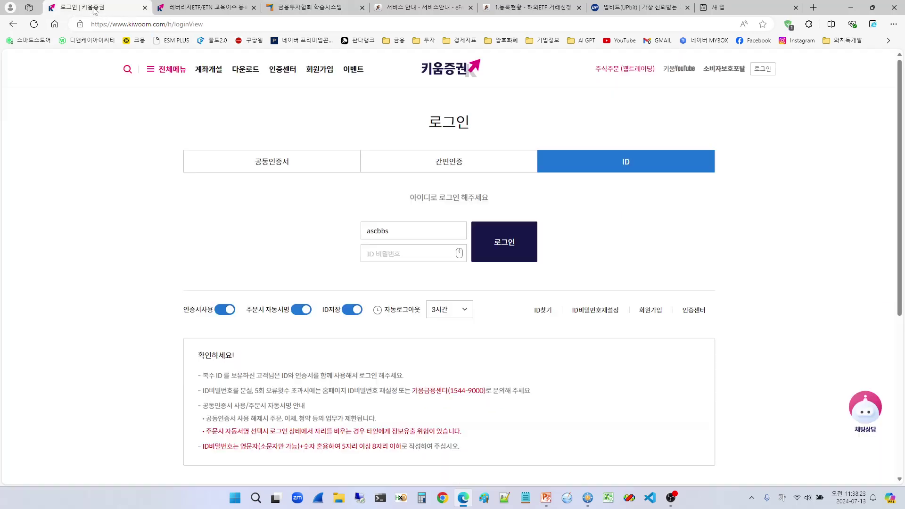
pyautogui.click(395, 259)
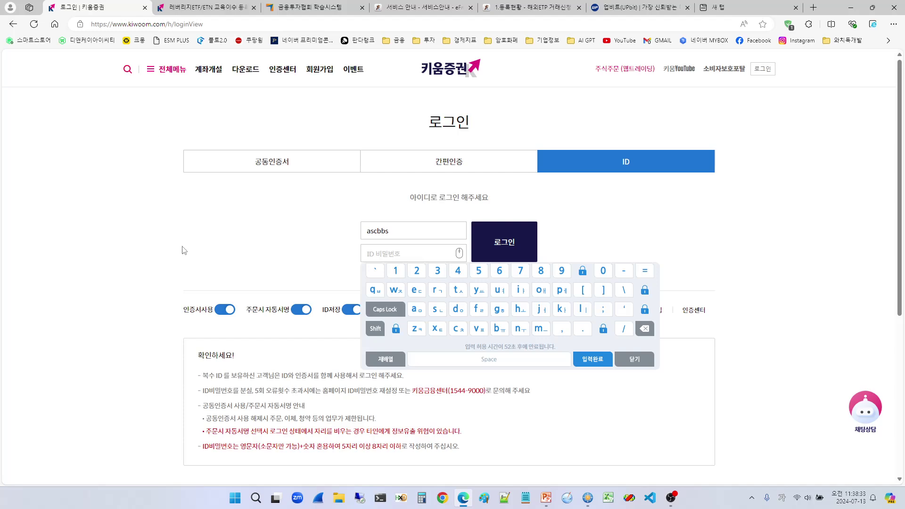
pyautogui.click(635, 362)
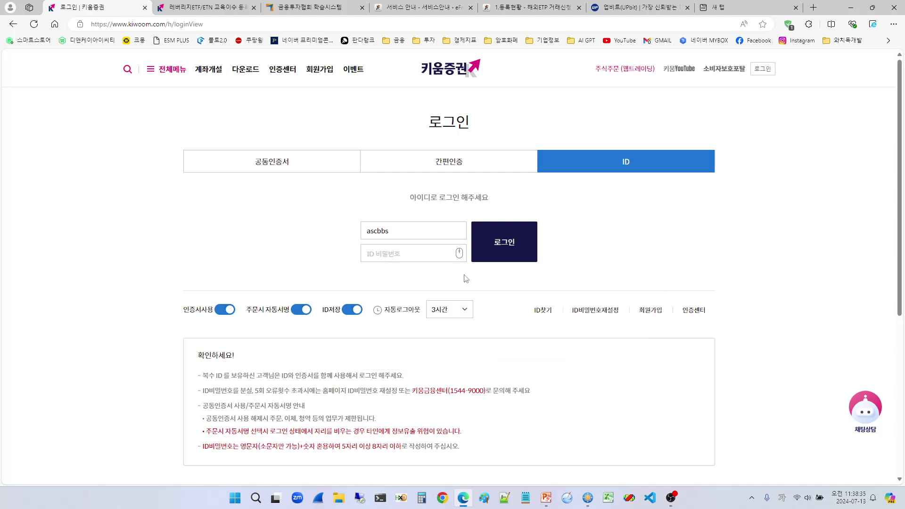
pyautogui.click(127, 70)
pyautogui.click(325, 101)
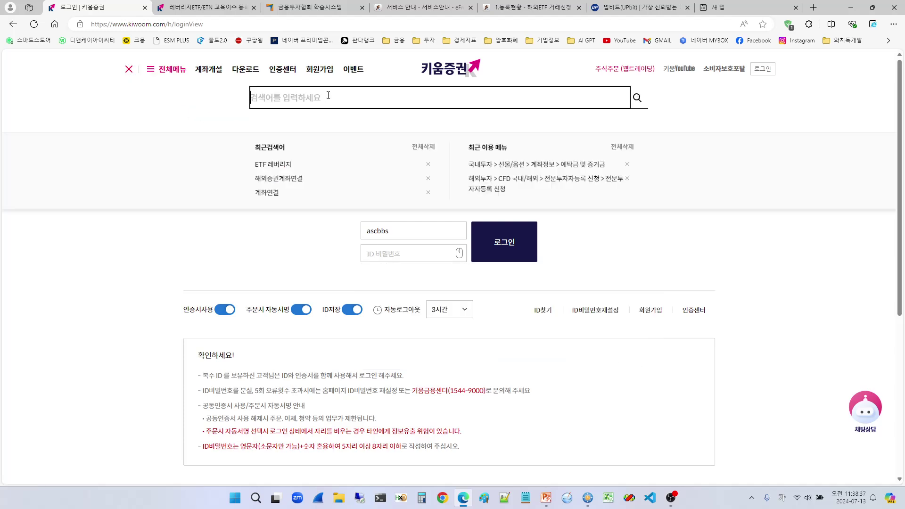
# Try searching the Kiwoom site menus for ETP and ETF.
pyautogui.write('데')
pyautogui.press('BackSpace')
pyautogui.press('BackSpace')
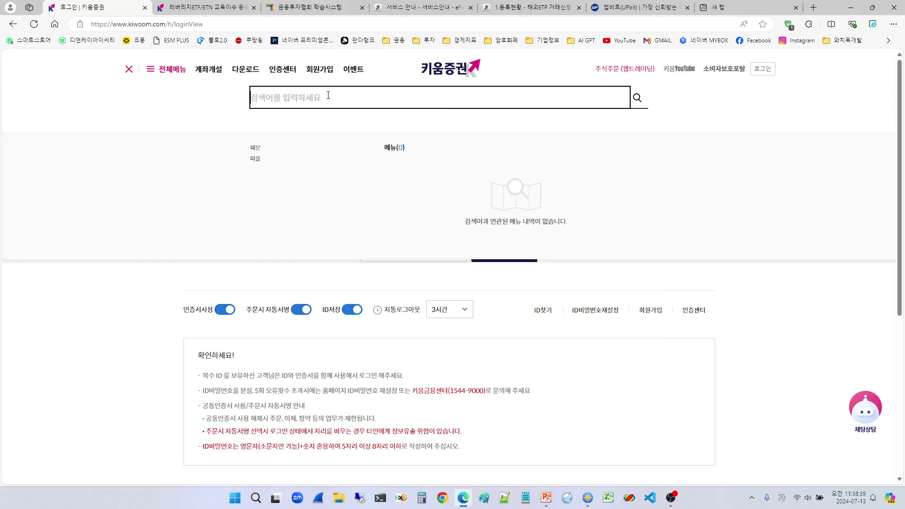
pyautogui.write('ETP')
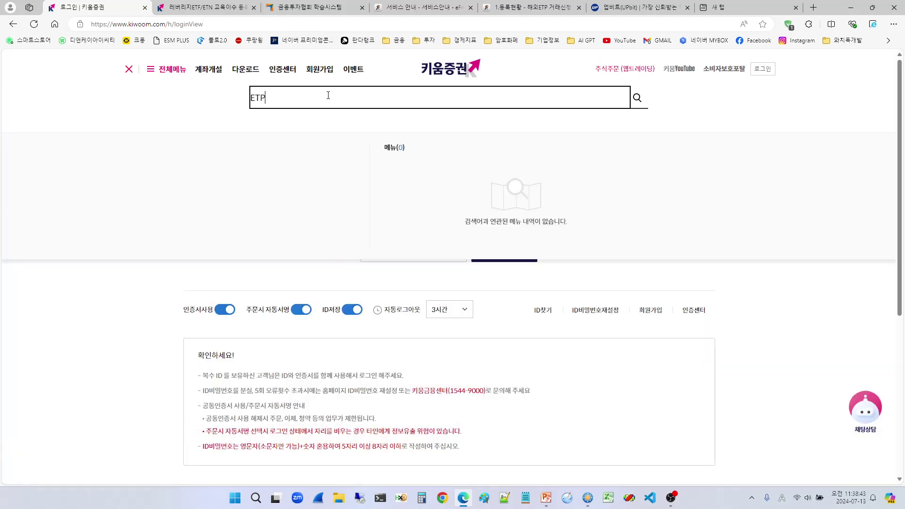
pyautogui.press('BackSpace')
pyautogui.press('BackSpace')
pyautogui.write('TF')
pyautogui.press('BackSpace')
pyautogui.press('BackSpace')
pyautogui.press('BackSpace')
pyautogui.press('BackSpace')
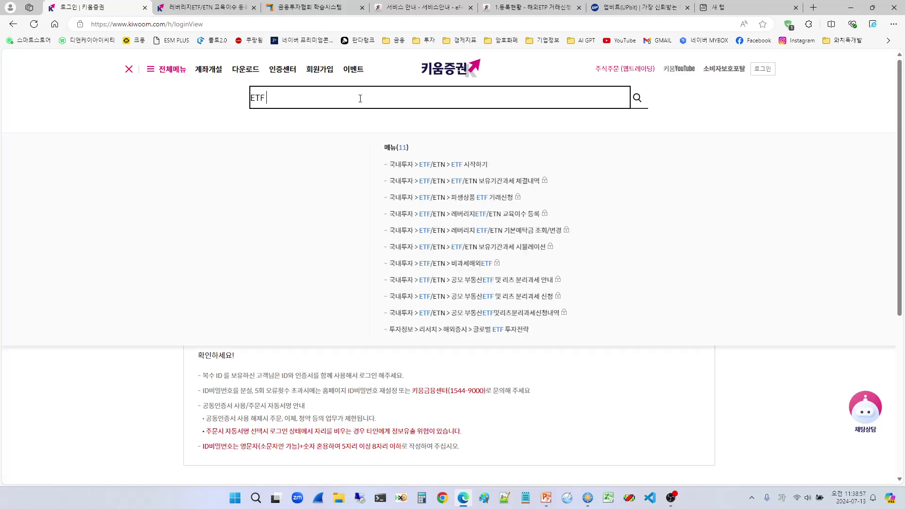
# Search the site menus for 교육이수 and choose the 레버리지ETF/ETN 교육이수 등록 entry.
pyautogui.press('Hangul')
pyautogui.write('ㄱ교육이수')
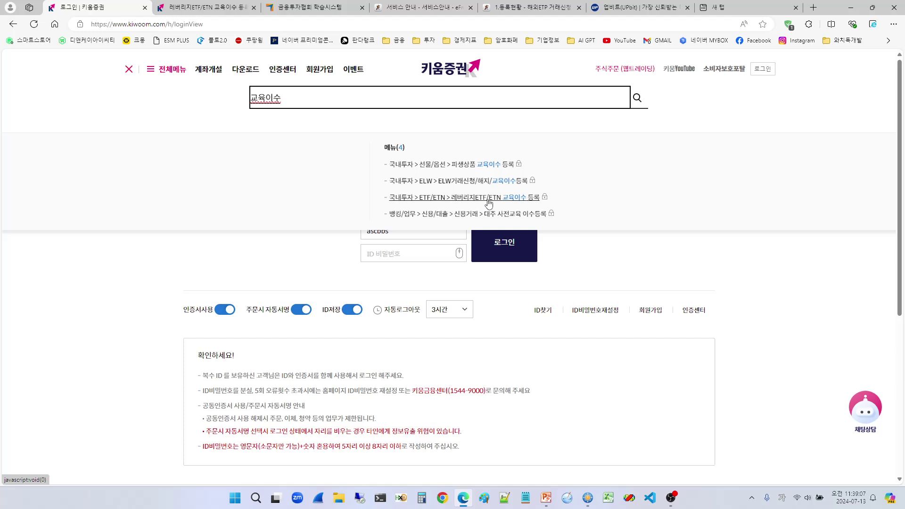
pyautogui.click(531, 205)
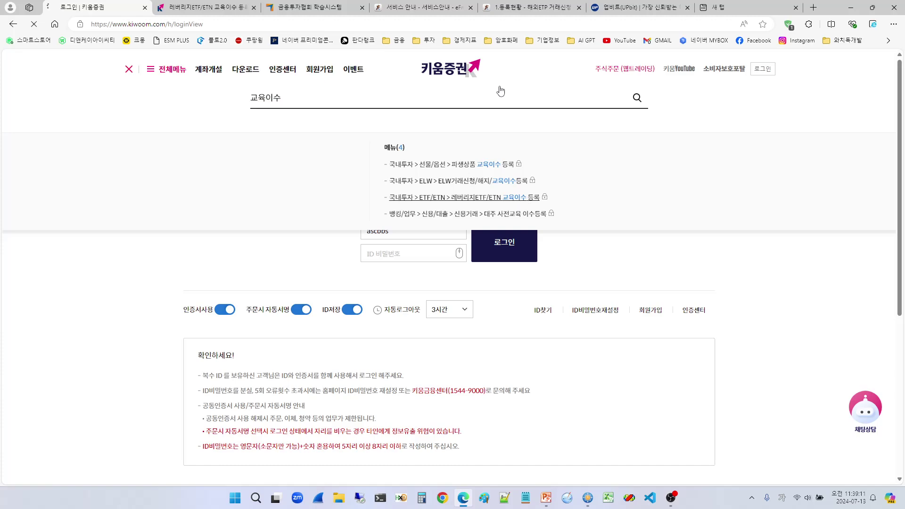
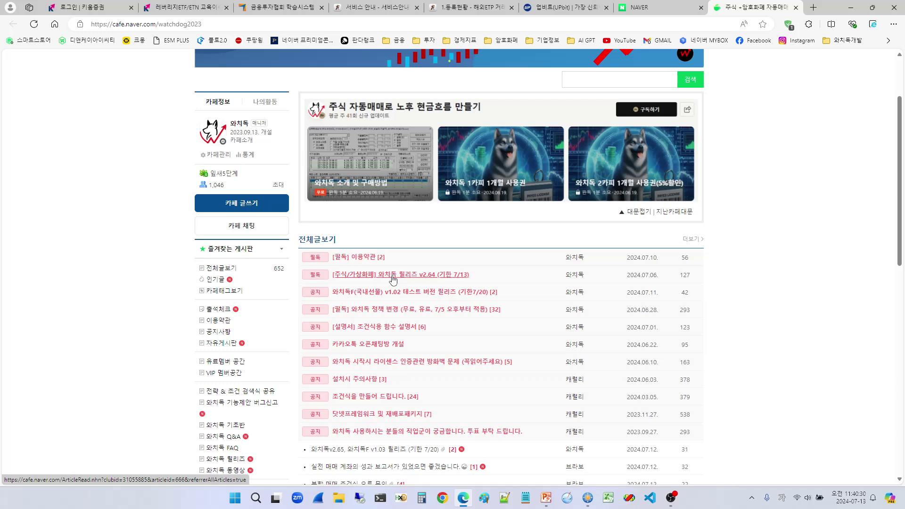
# Open the Watchdog v2.64 release post in the Naver cafe and follow its link to the installation precautions post.
pyautogui.click(391, 310)
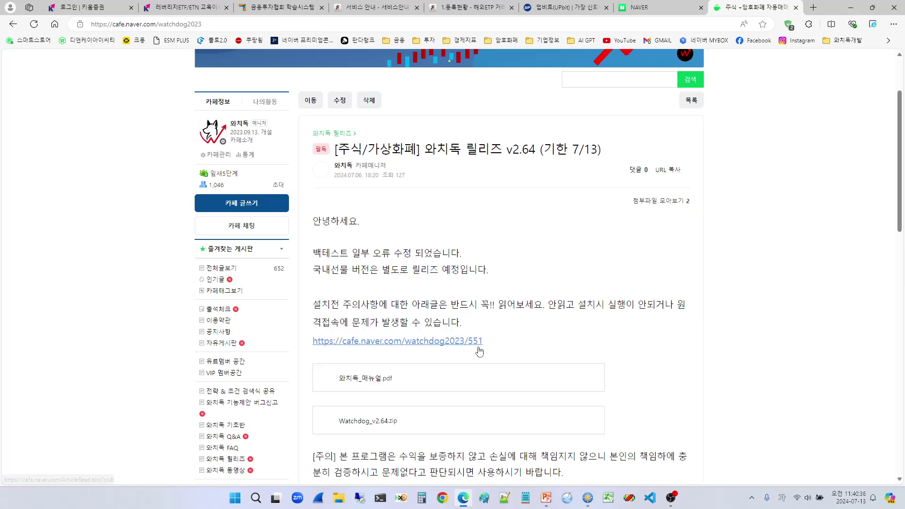
pyautogui.scroll(-1, 471, 340)
pyautogui.scroll(-2, 528, 333)
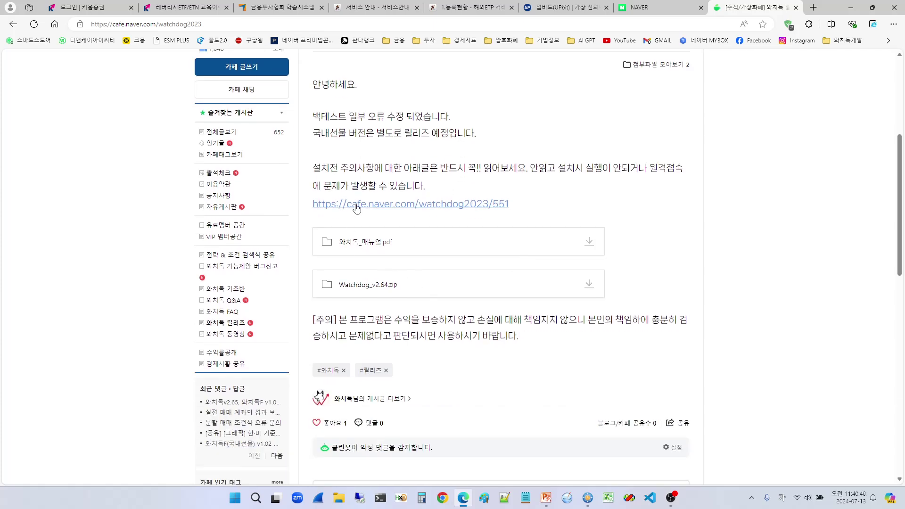
pyautogui.click(400, 206)
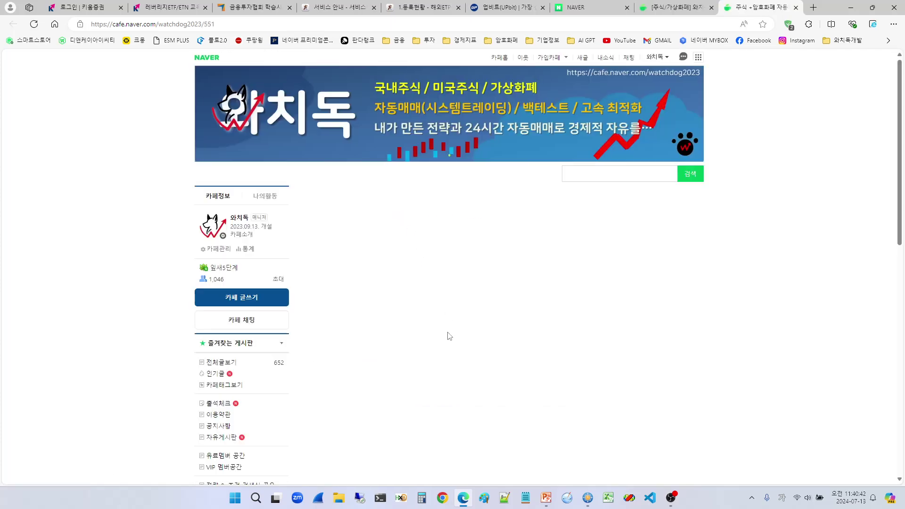
# Read the installation precautions on upgrade files, the .NET package link, 한투ocx등록.bat and the OpenAPI installers.
pyautogui.scroll(-3, 449, 335)
pyautogui.scroll(-3, 447, 318)
pyautogui.scroll(-9, 447, 318)
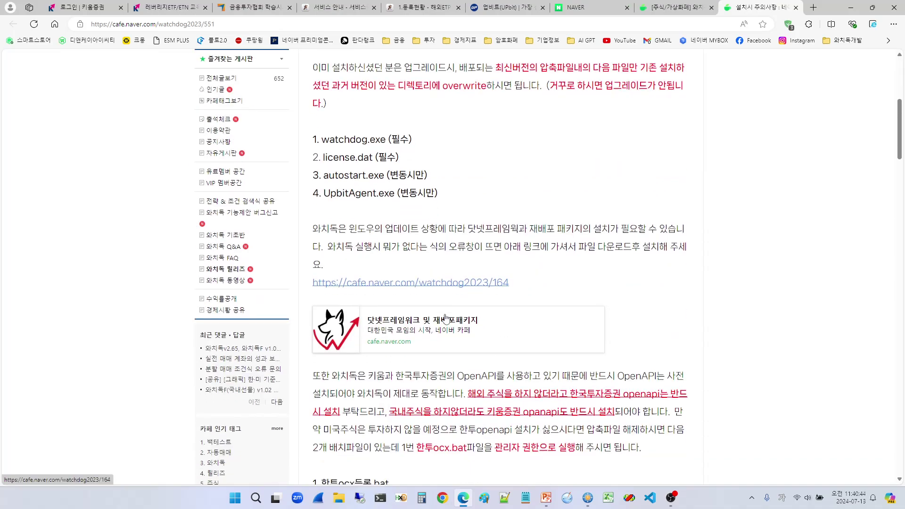
pyautogui.scroll(-4, 445, 314)
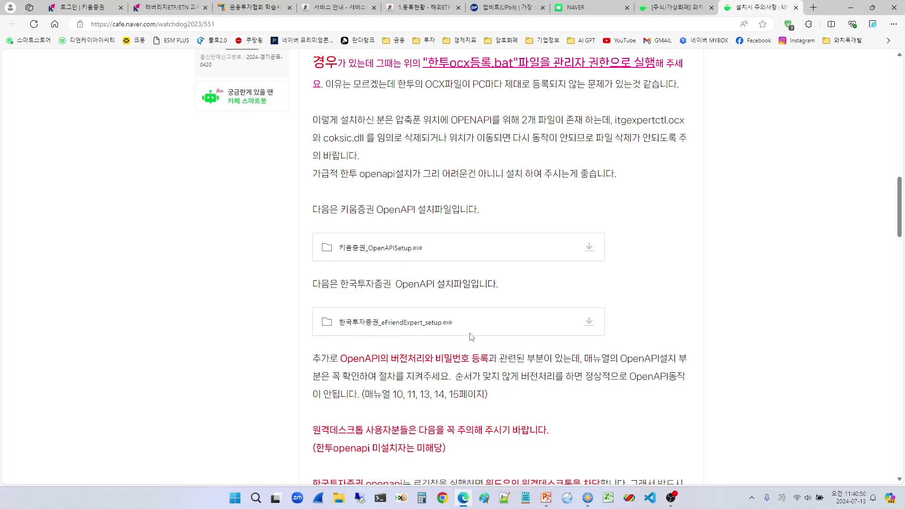
pyautogui.scroll(4, 470, 336)
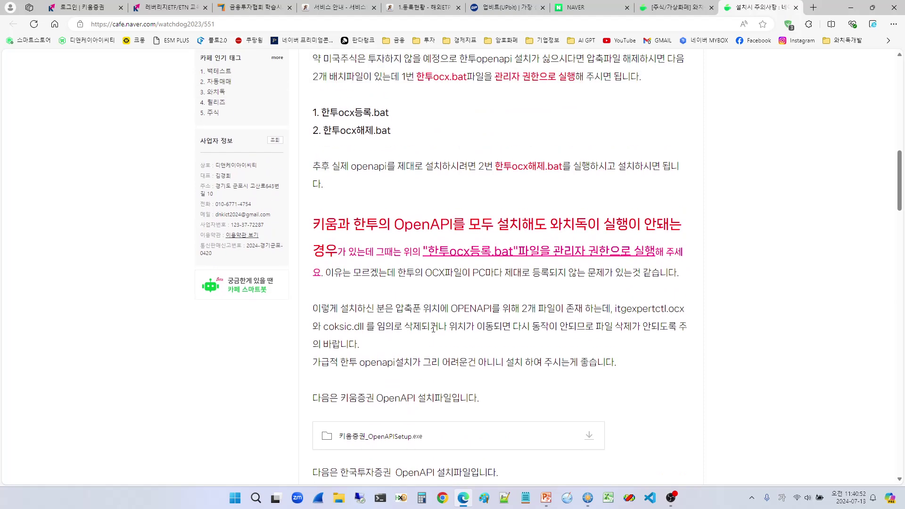
pyautogui.scroll(5, 433, 329)
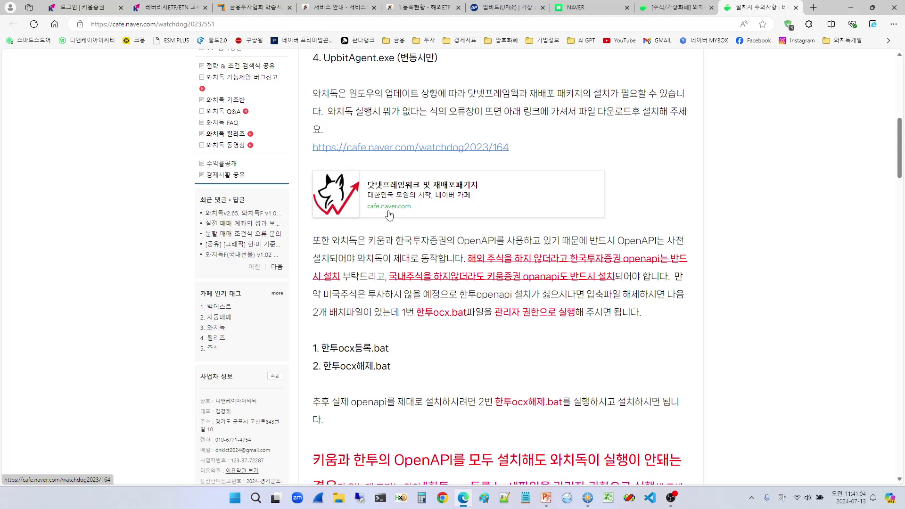
pyautogui.scroll(-2, 492, 287)
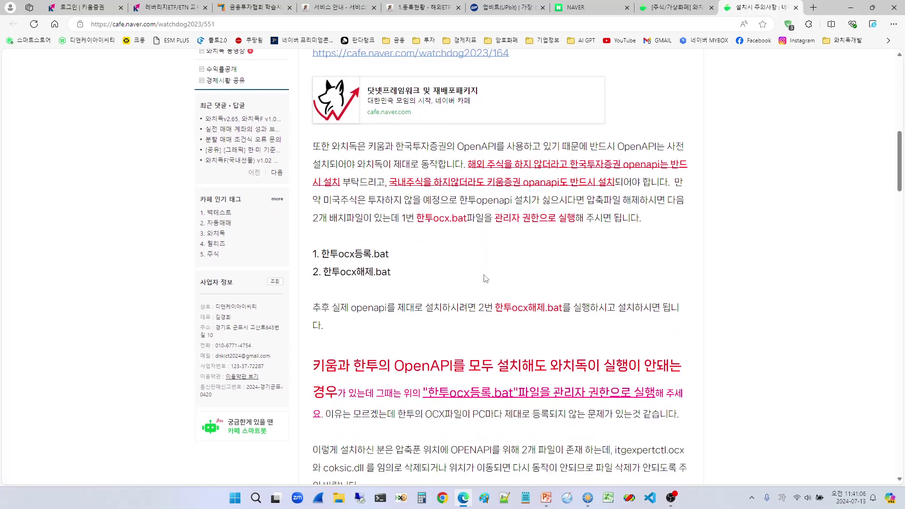
pyautogui.scroll(2, 483, 276)
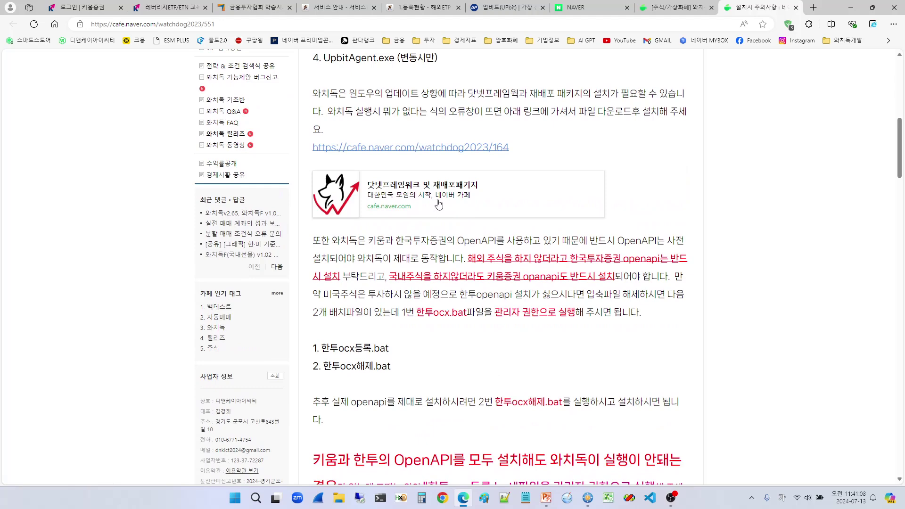
pyautogui.scroll(-7, 455, 323)
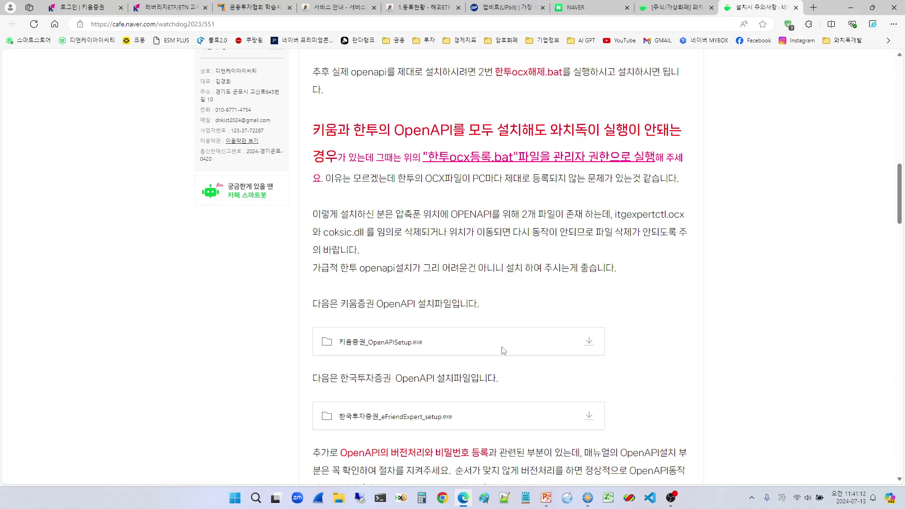
# Download 키움증권_OpenAPISetup.exe and 한국투자증권_eFriendExpert_setup.exe to the computer, allowing the site multiple file downloads.
pyautogui.click(588, 345)
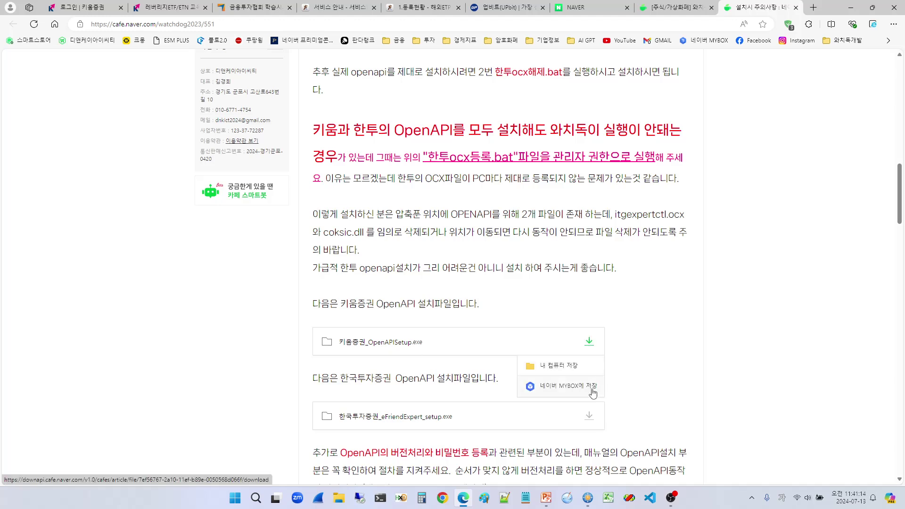
pyautogui.click(565, 387)
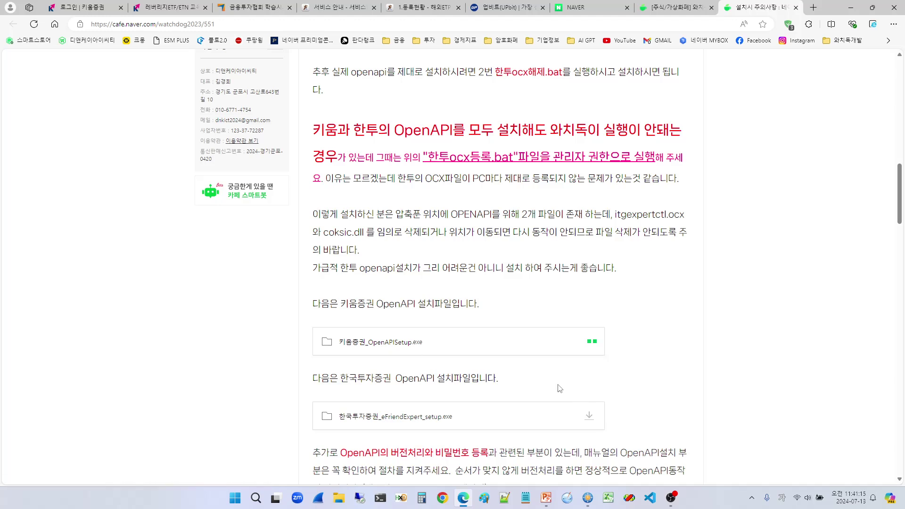
pyautogui.click(591, 421)
pyautogui.click(557, 443)
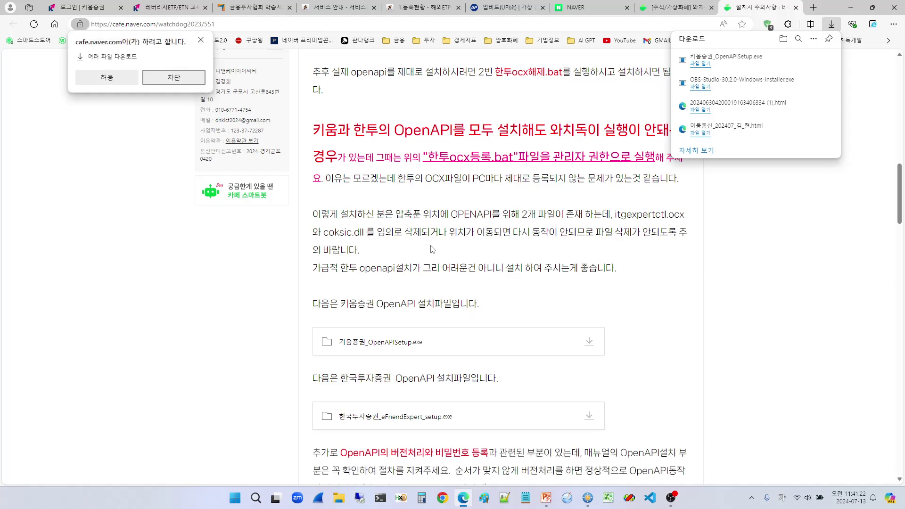
pyautogui.click(109, 77)
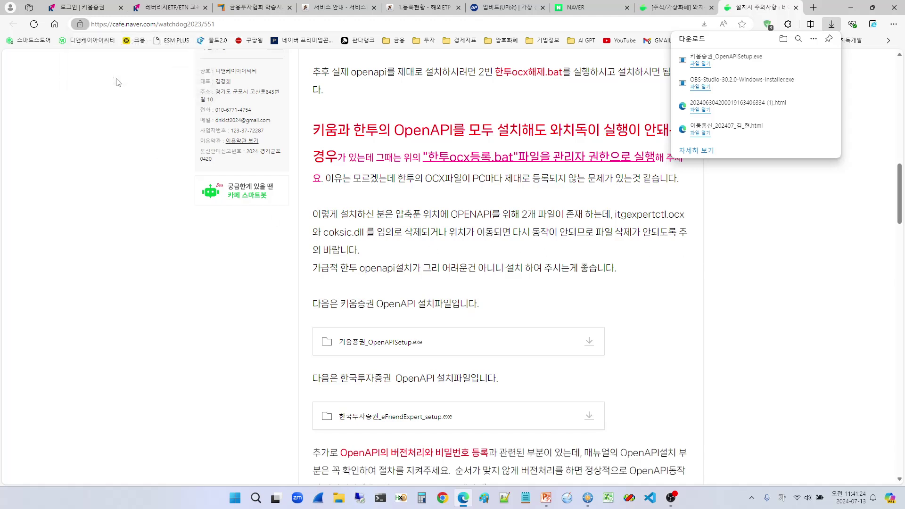
# Return to the v2.64 release post and download Watchdog_v2.64.zip to the computer.
pyautogui.scroll(-8, 469, 337)
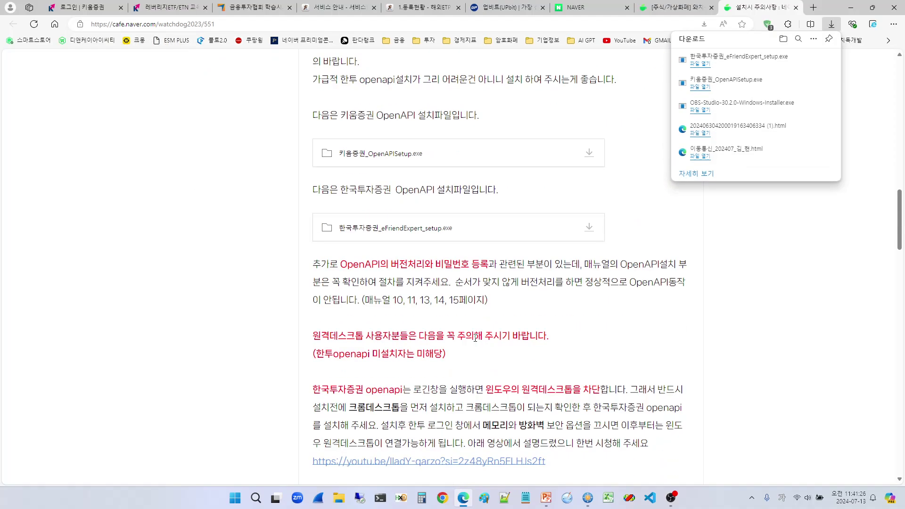
pyautogui.scroll(5, 214, 152)
pyautogui.scroll(2, 214, 152)
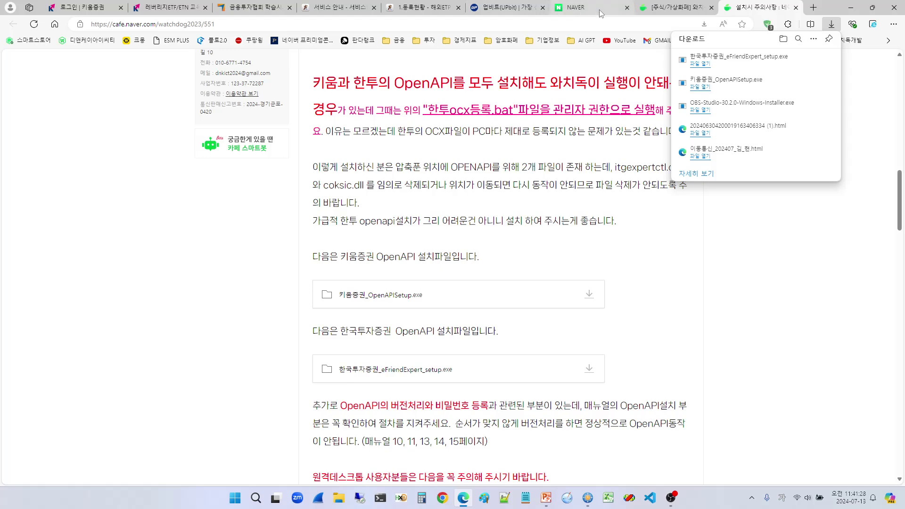
pyautogui.click(674, 8)
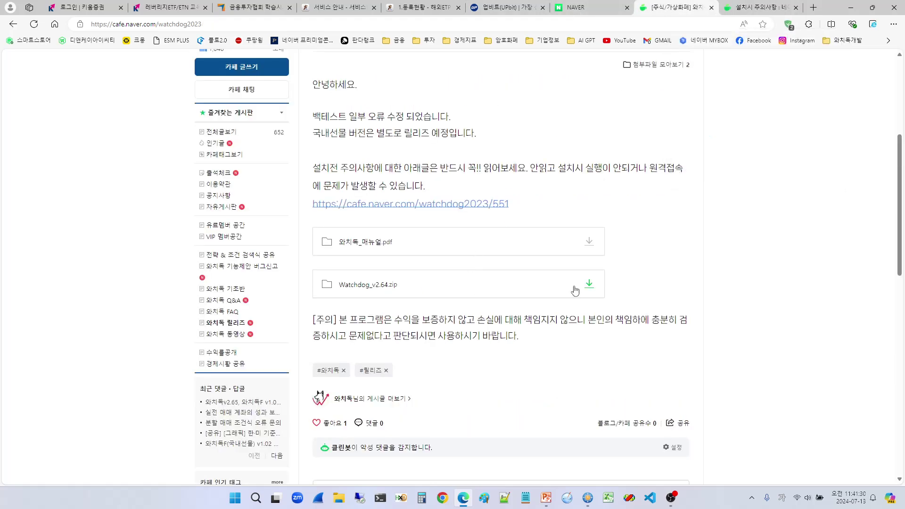
pyautogui.click(590, 283)
pyautogui.click(541, 309)
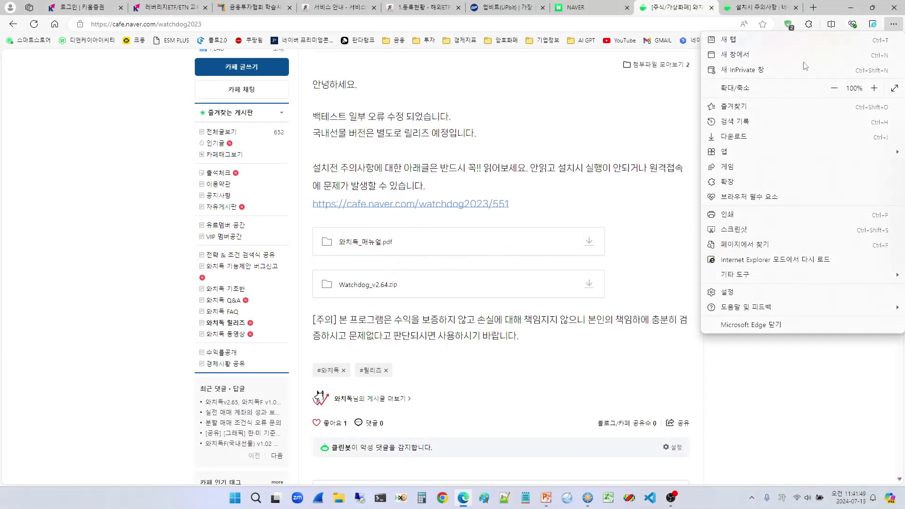
# Show Watchdog_v2.64.zip in the downloads folder and extract it into the Watchdog_v2.64 subfolder there.
pyautogui.click(725, 140)
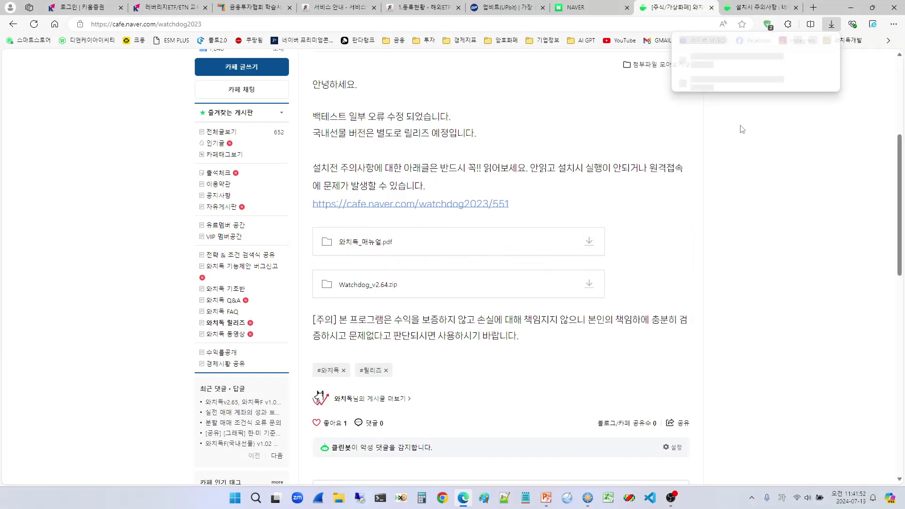
pyautogui.click(800, 61)
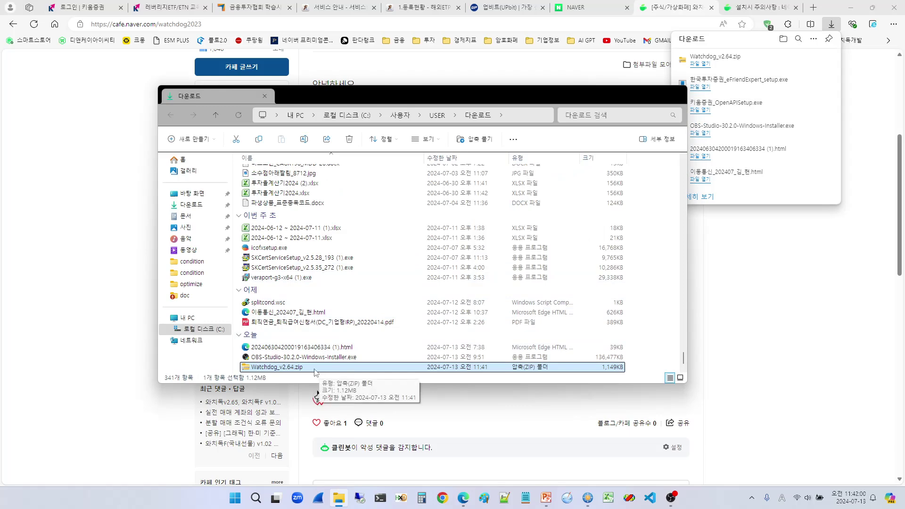
pyautogui.rightClick(315, 369)
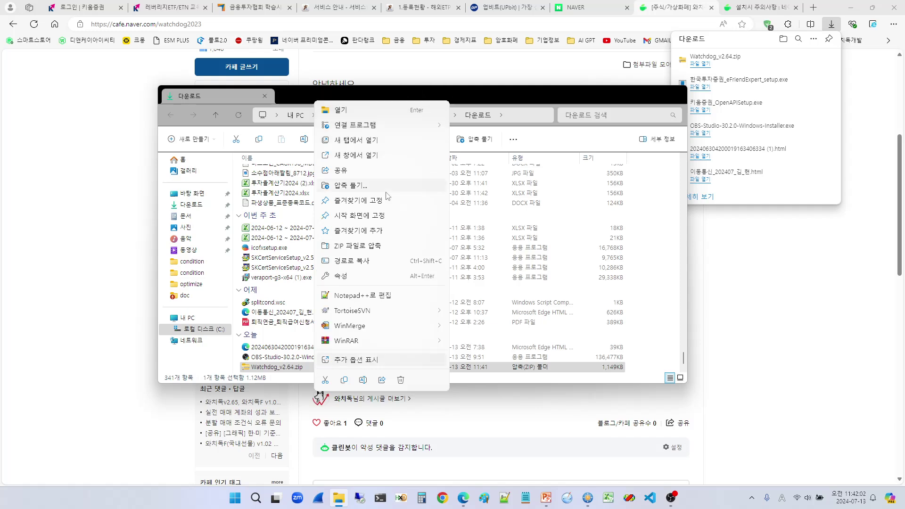
pyautogui.click(343, 187)
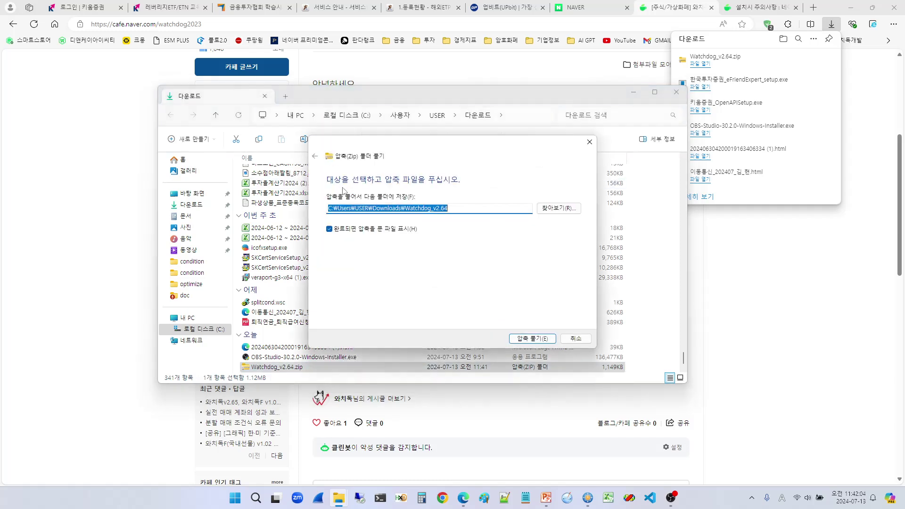
pyautogui.click(535, 339)
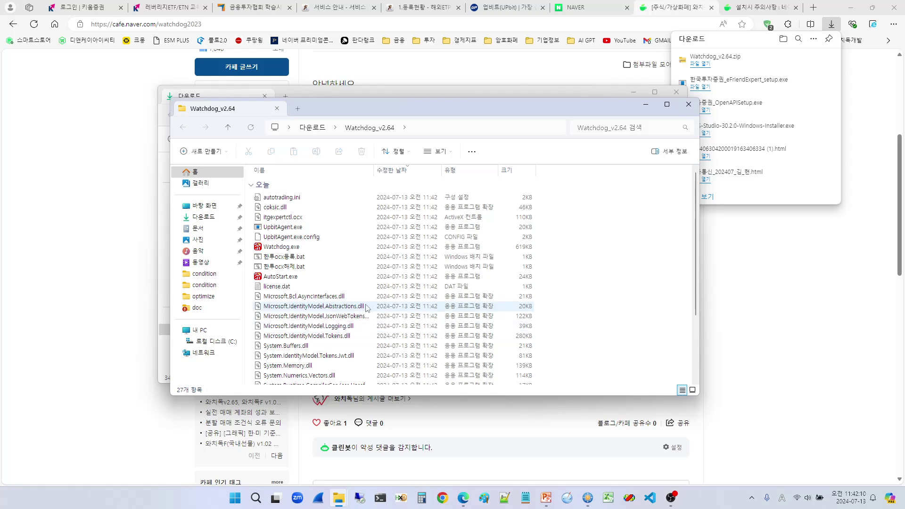
# Launch Watchdog.exe from the extracted folder and allow it to run despite the SmartScreen block.
pyautogui.scroll(2, 369, 315)
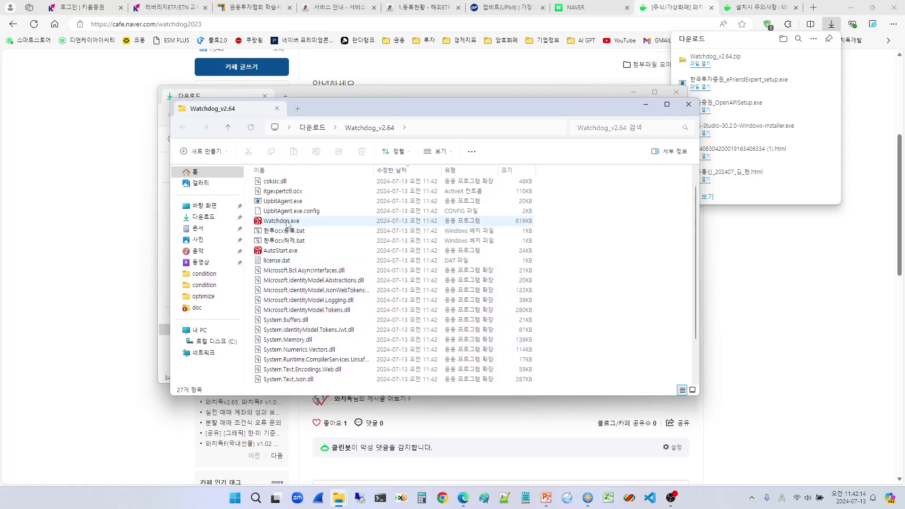
pyautogui.doubleClick(284, 222)
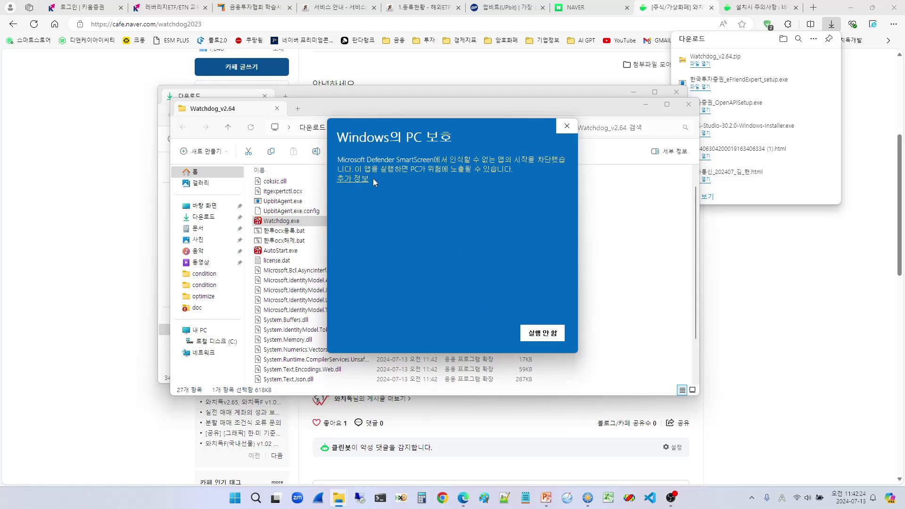
pyautogui.click(362, 179)
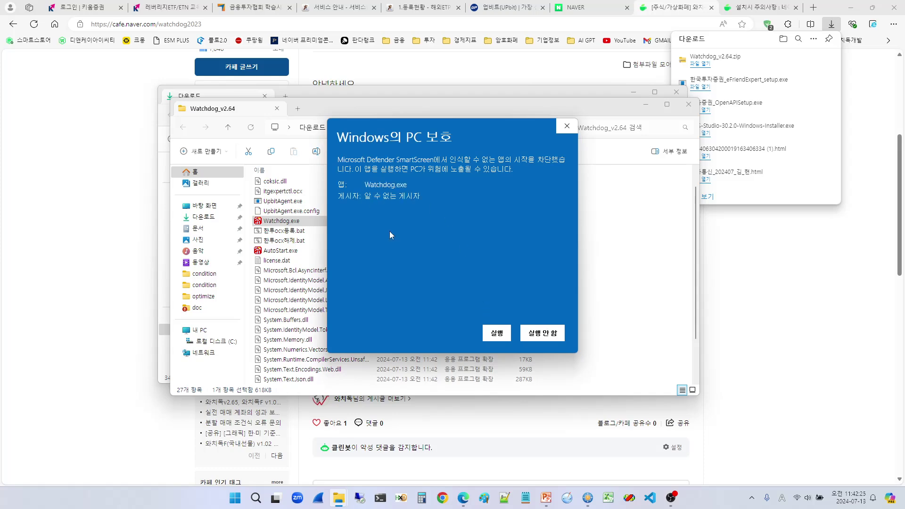
pyautogui.click(496, 333)
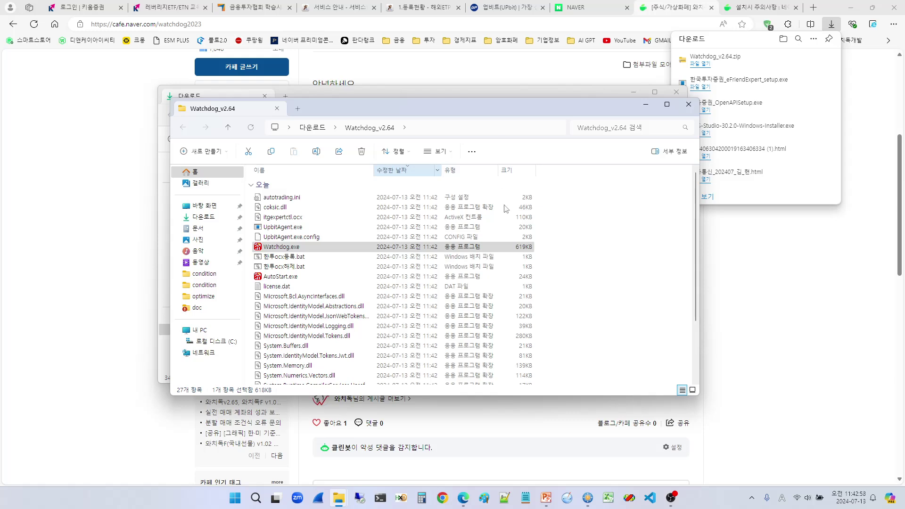
pyautogui.press('F2')
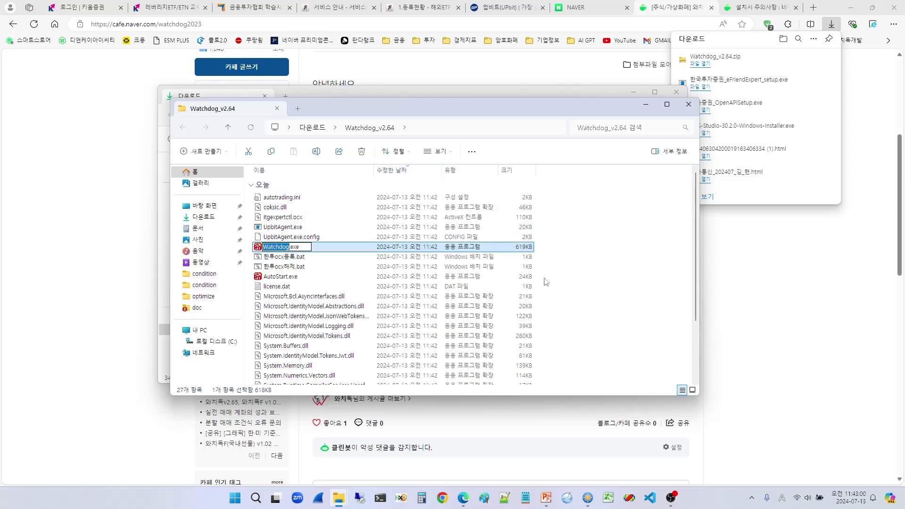
pyautogui.press('Return')
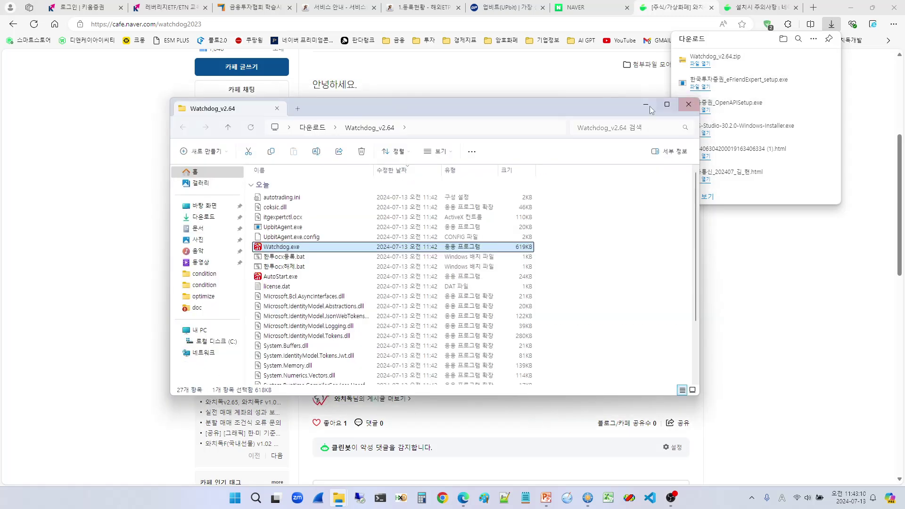
# Run the downloaded 키움증권_OpenAPISetup.exe, approve its system permission, and install OpenAPI in C:\ through to completion.
pyautogui.click(701, 110)
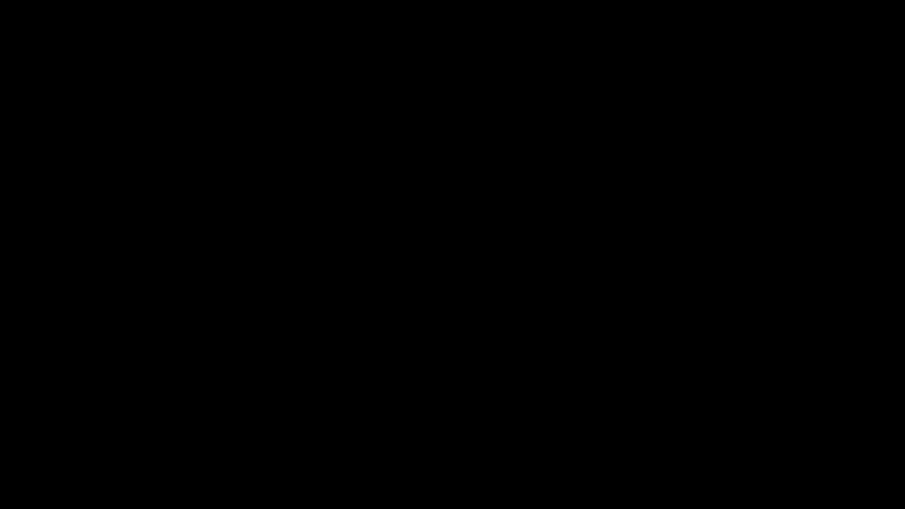
pyautogui.click(485, 307)
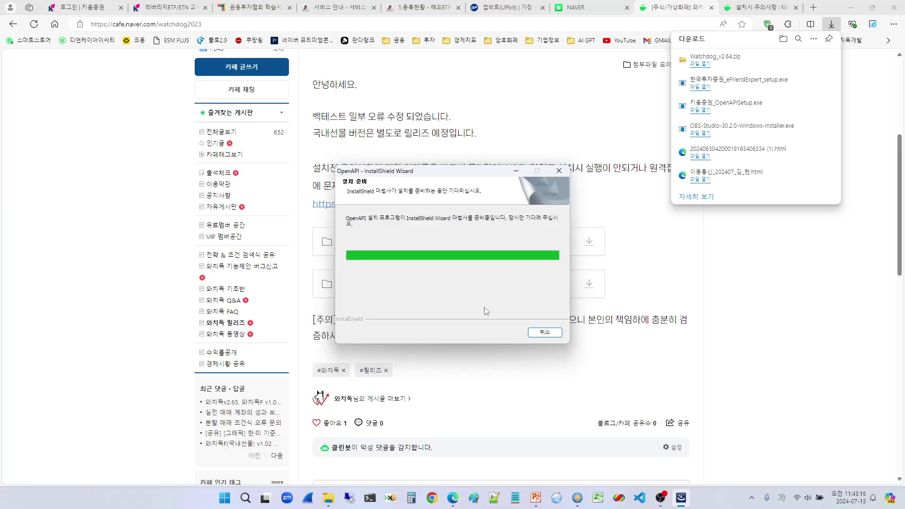
pyautogui.click(507, 327)
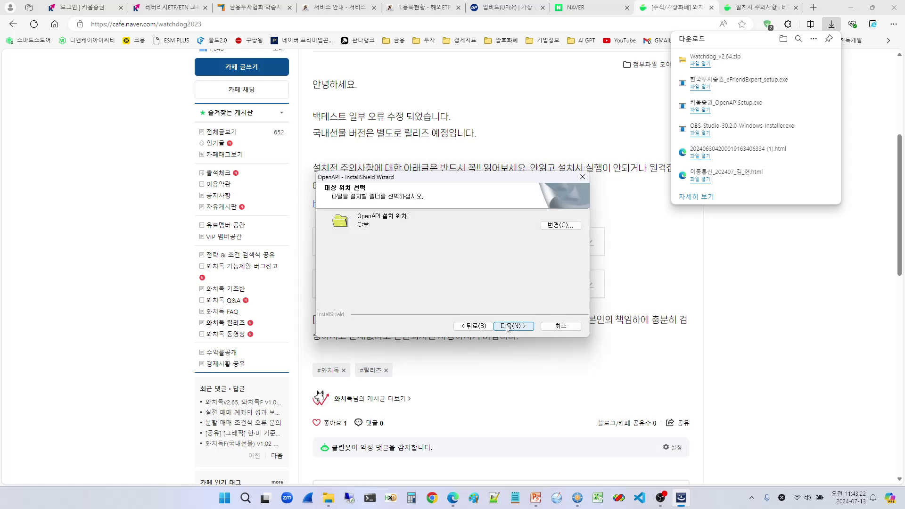
pyautogui.click(507, 327)
pyautogui.click(507, 326)
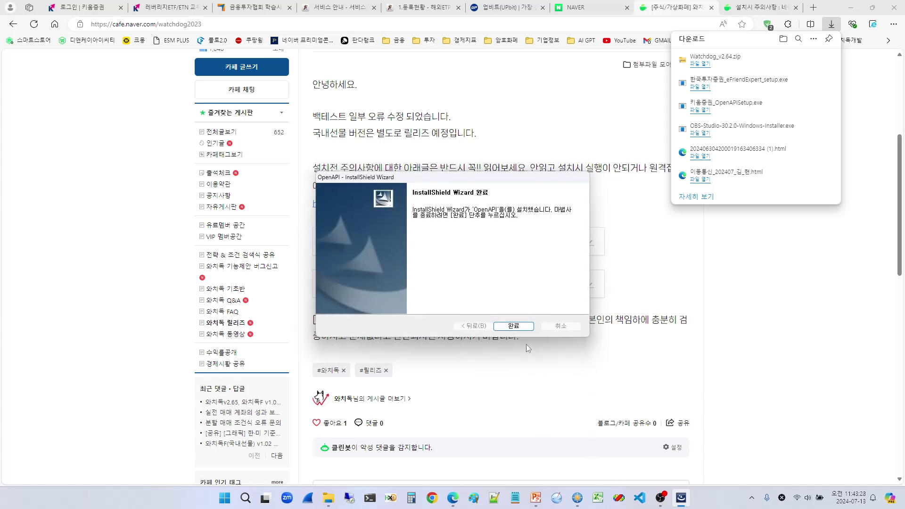
pyautogui.click(513, 326)
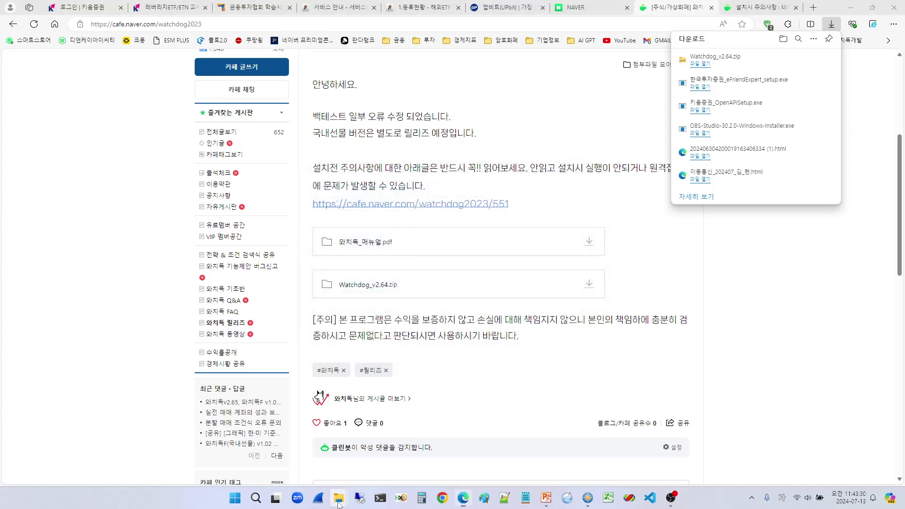
# Run the downloaded 한국투자증권_eFriendExpert_setup.exe and start installing into the existing C:\eFriend Expert folder, with a desktop icon.
pyautogui.moveTo(338, 503)
pyautogui.click(370, 457)
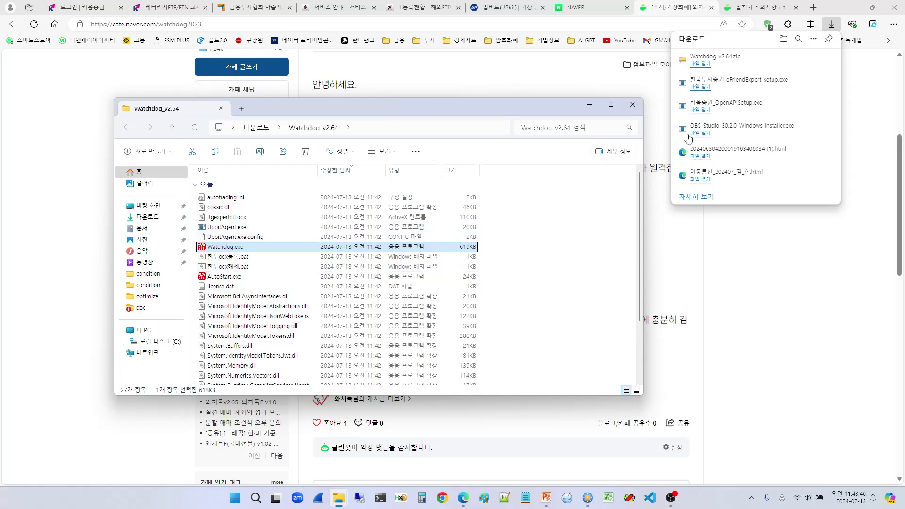
pyautogui.click(704, 88)
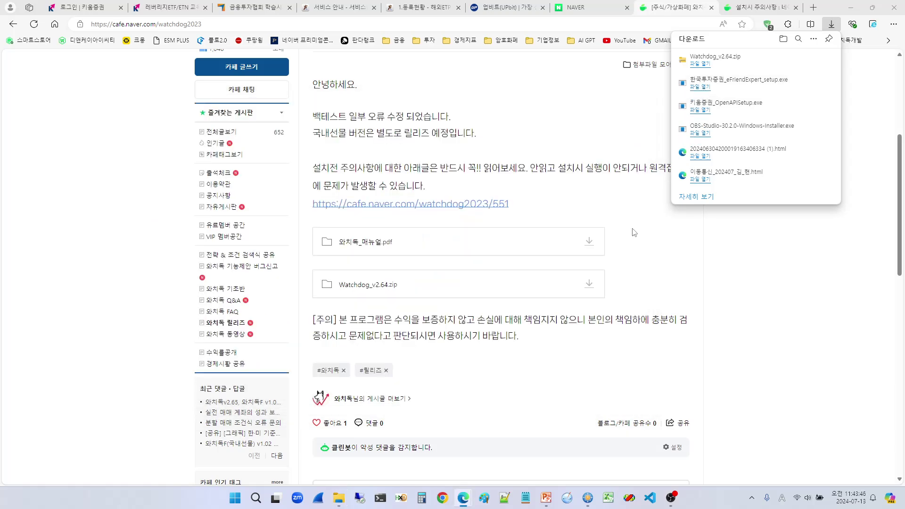
pyautogui.click(704, 88)
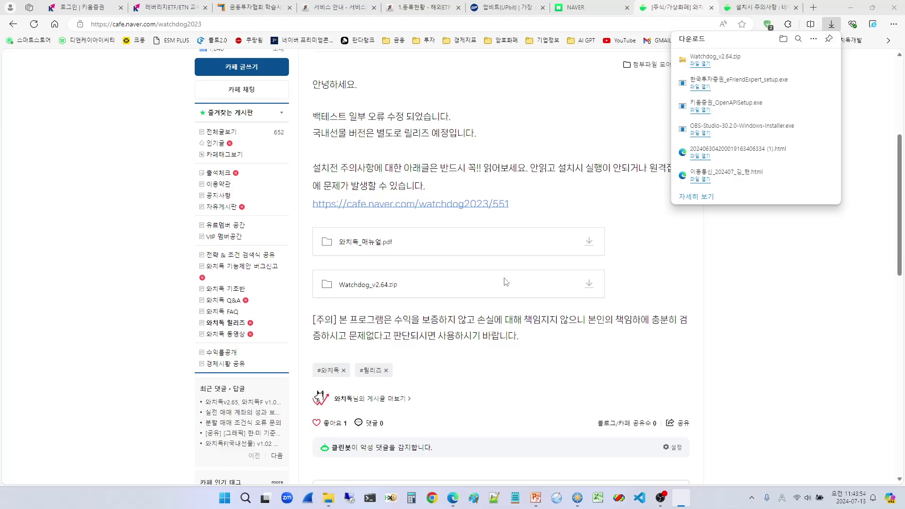
pyautogui.click(504, 323)
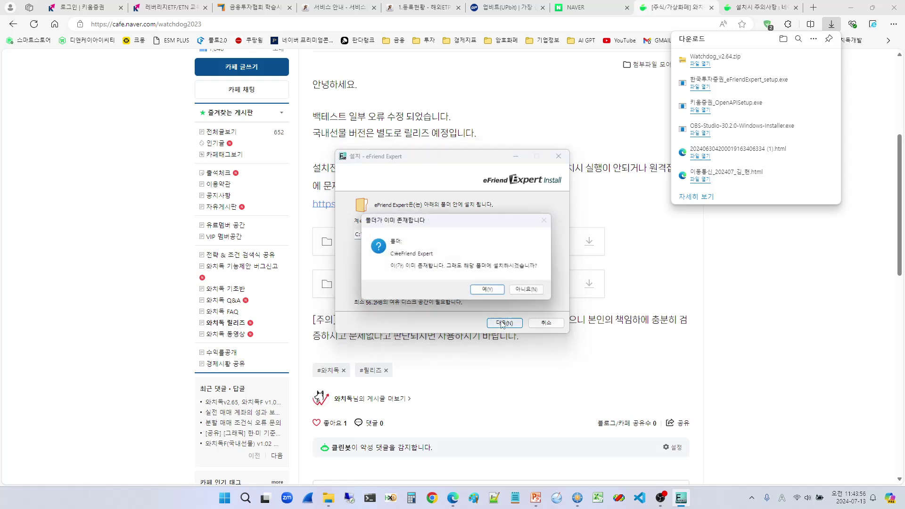
pyautogui.click(491, 291)
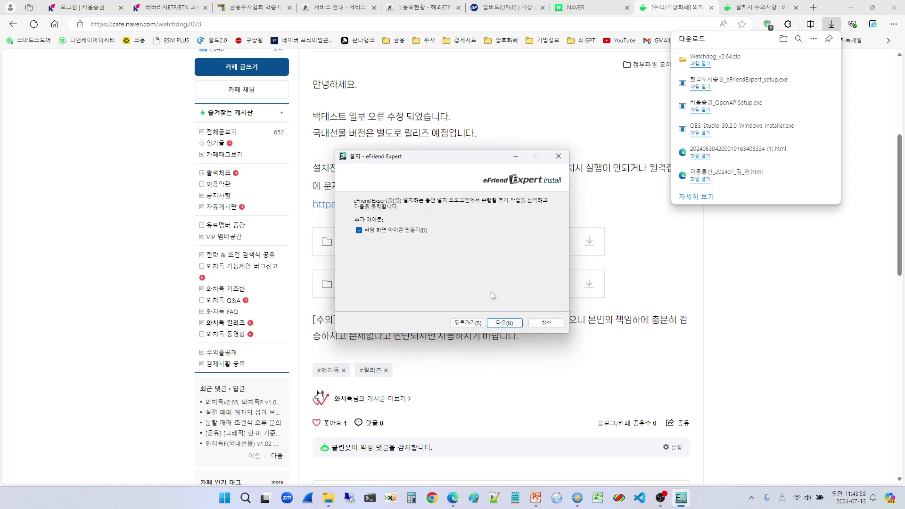
pyautogui.click(504, 323)
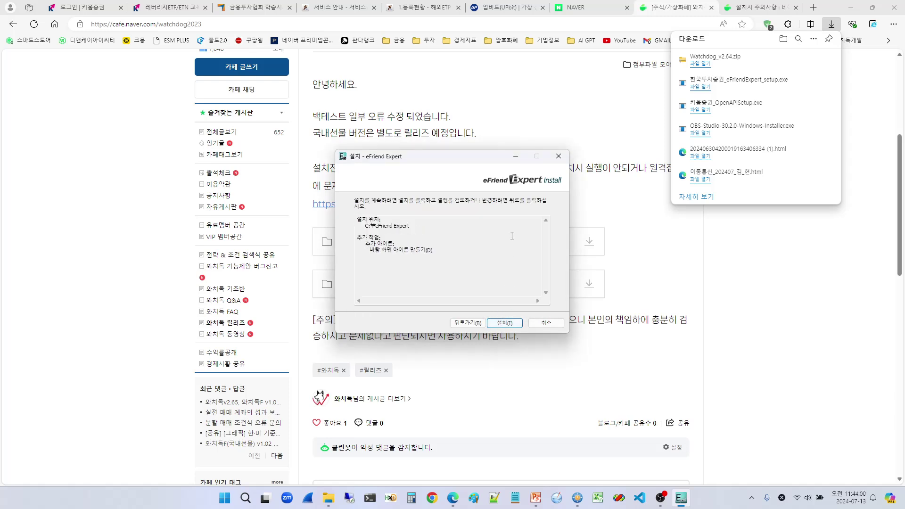
pyautogui.click(509, 326)
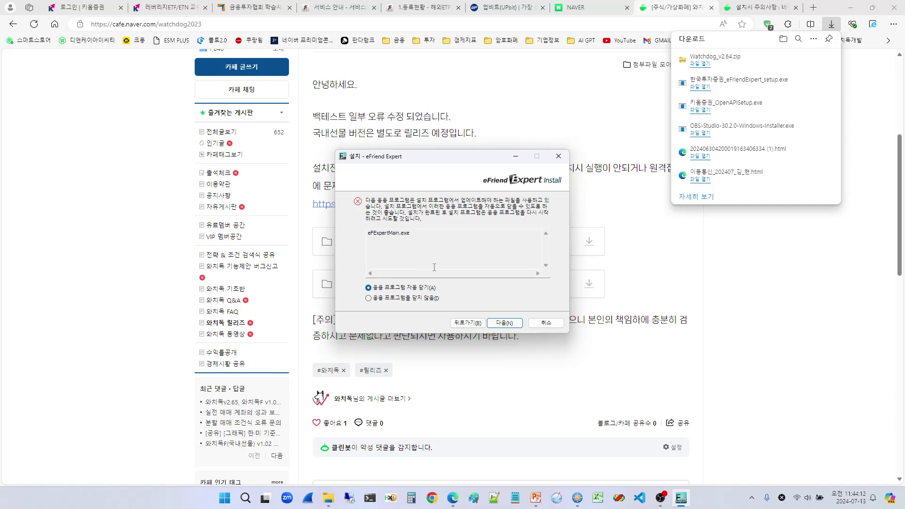
# Find the running eFExpertMain.exe process in Task Manager, end it, and close Task Manager.
pyautogui.click(727, 499)
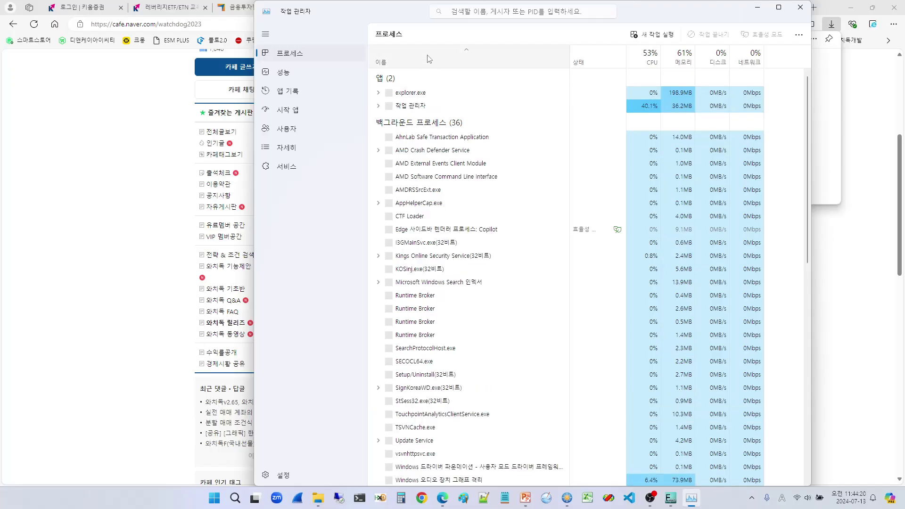
pyautogui.click(430, 61)
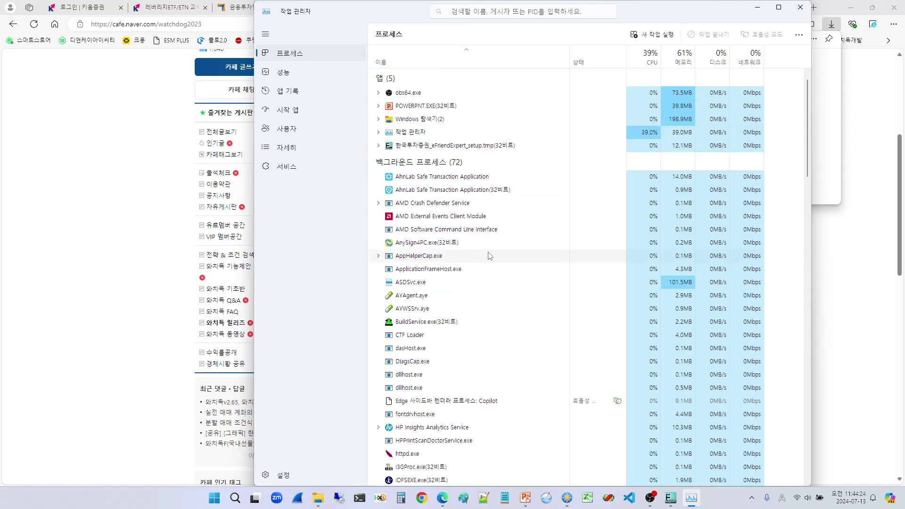
pyautogui.scroll(-1, 490, 254)
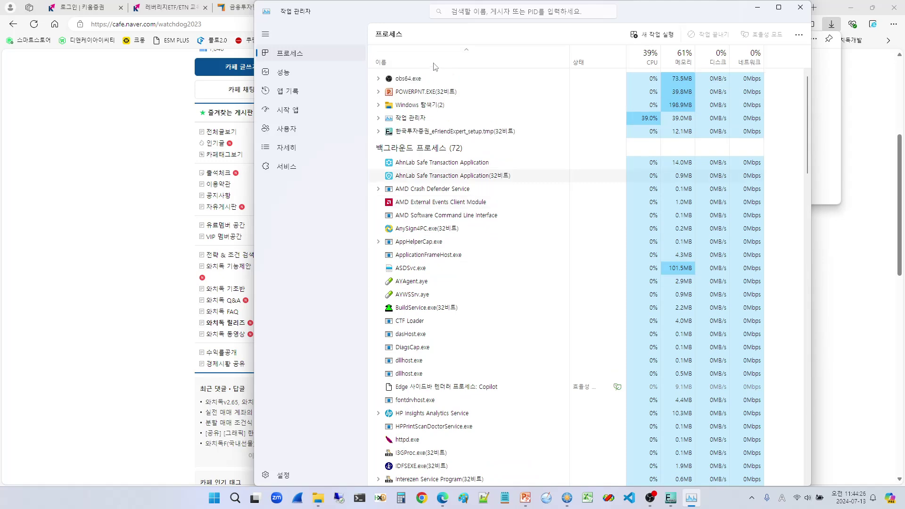
pyautogui.scroll(1, 436, 66)
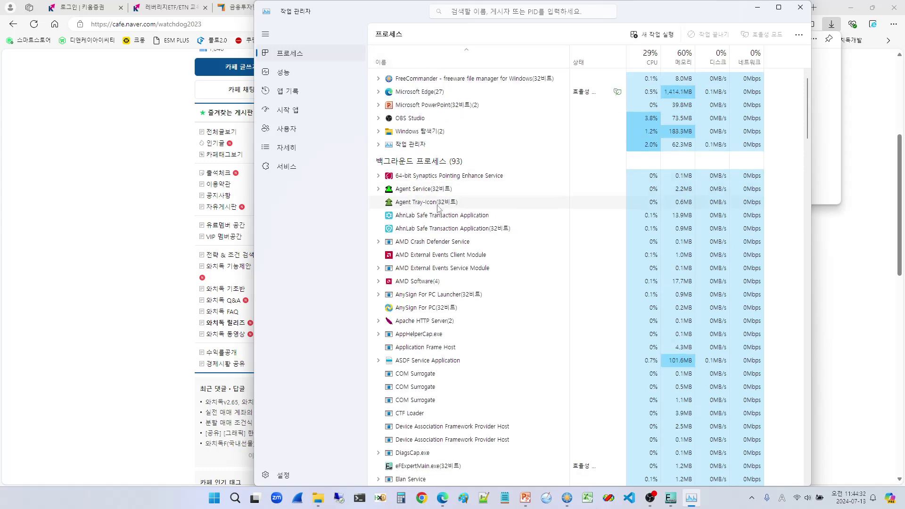
pyautogui.scroll(-5, 432, 190)
pyautogui.scroll(-1, 444, 254)
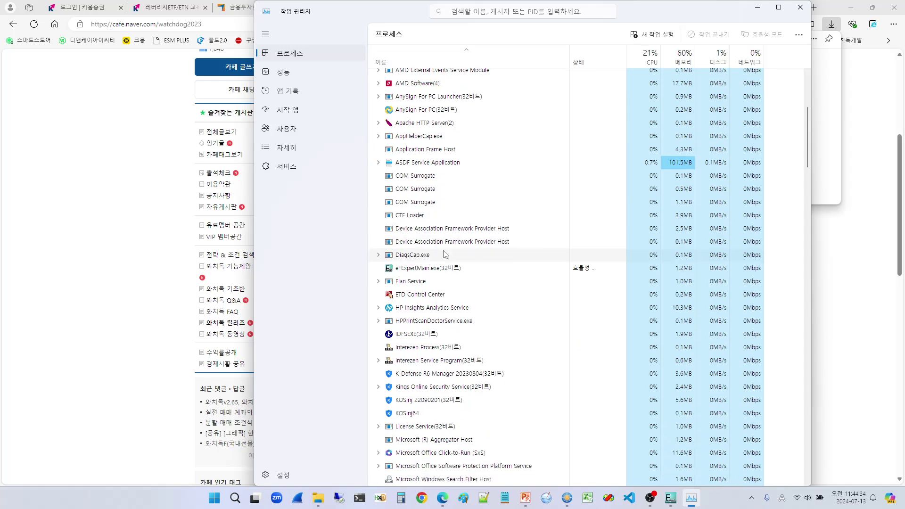
pyautogui.click(439, 269)
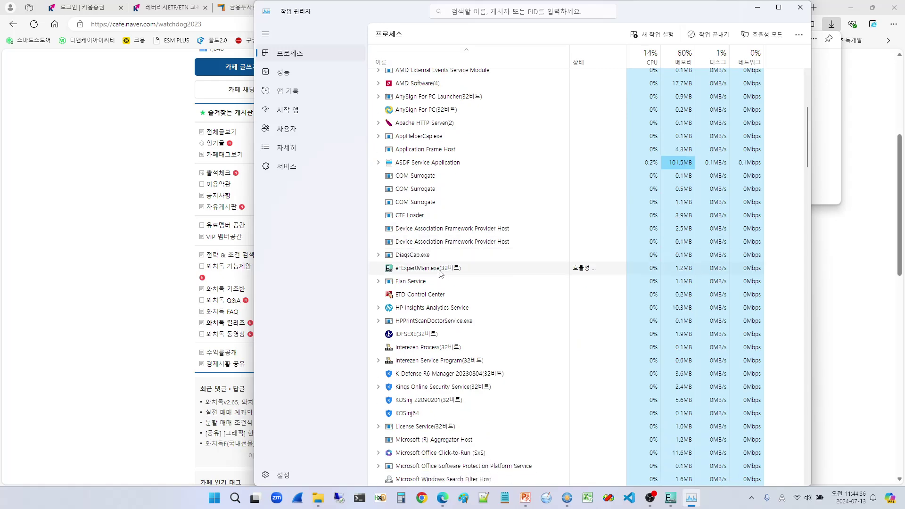
pyautogui.press('Delete')
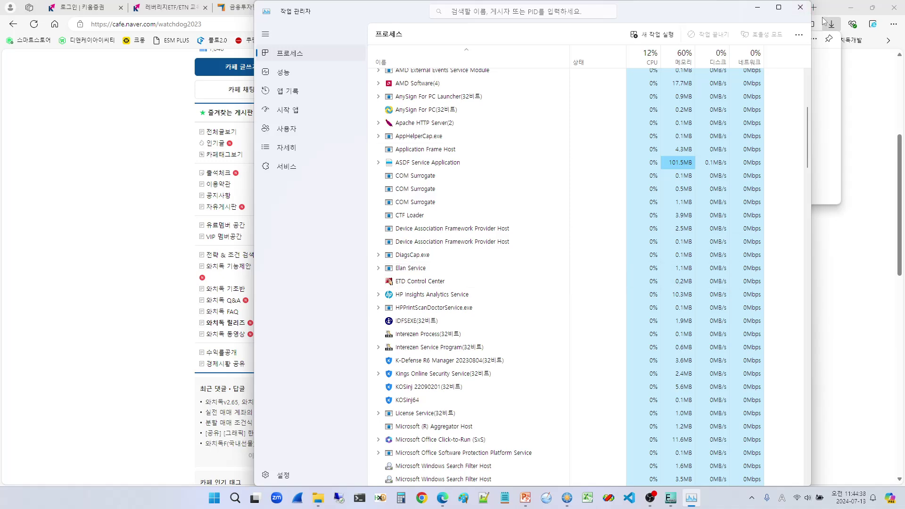
pyautogui.click(800, 7)
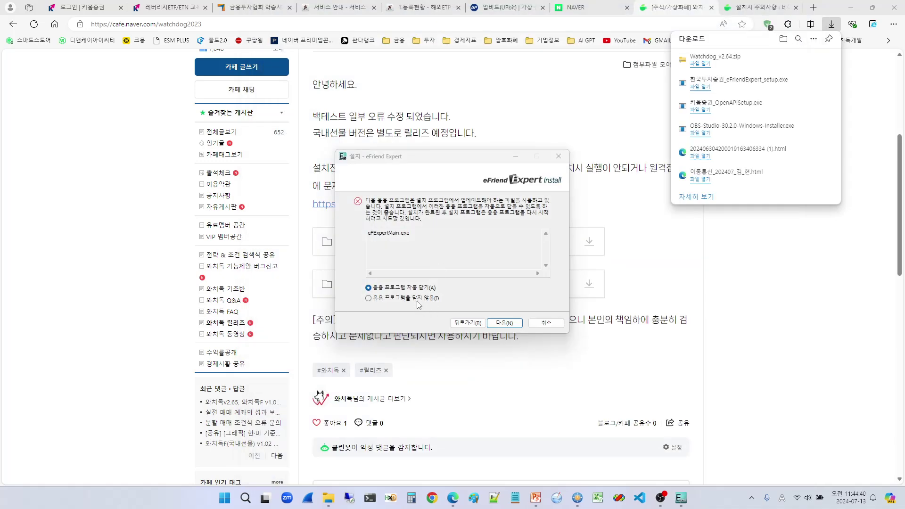
# Continue the eFriend Expert installation with automatic closing of applications, and finish it with eFriend Expert set to launch.
pyautogui.click(504, 323)
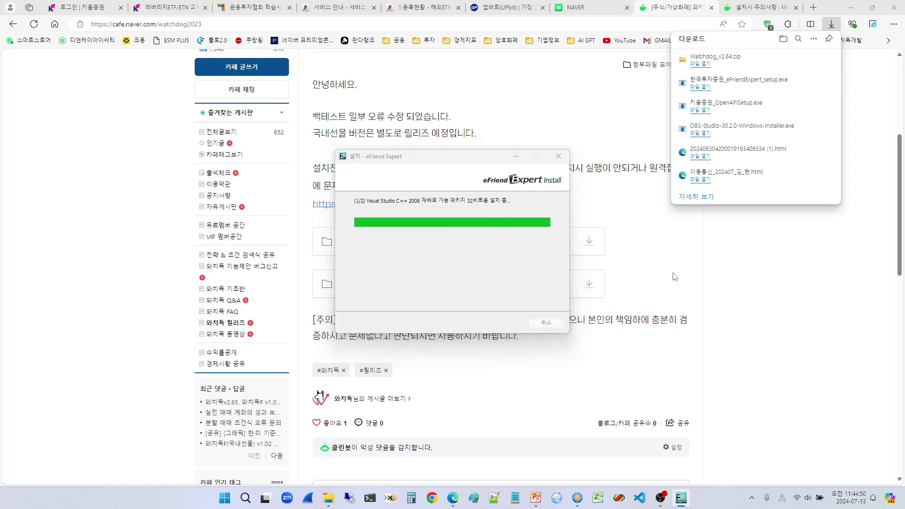
pyautogui.moveTo(797, 59)
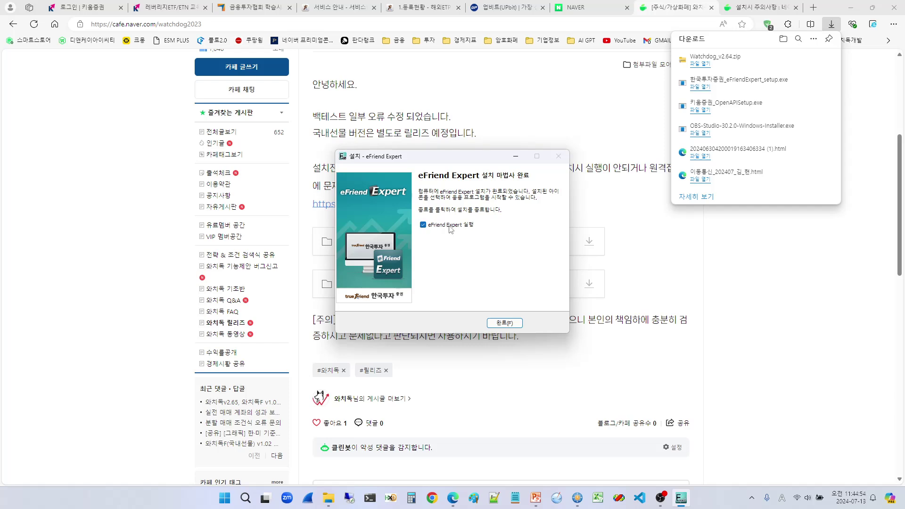
pyautogui.click(498, 325)
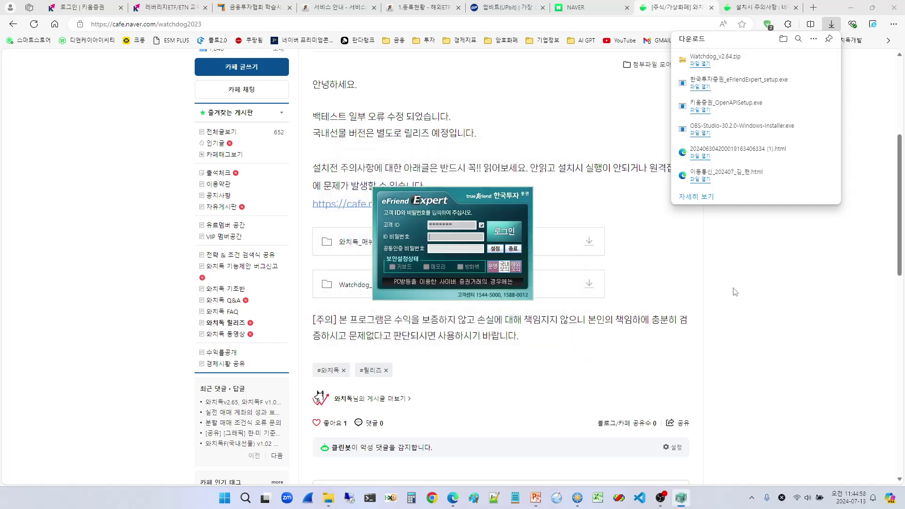
# Minimize the browser and review the connection port and PC security service settings of the eFriend Expert login window.
pyautogui.click(645, 268)
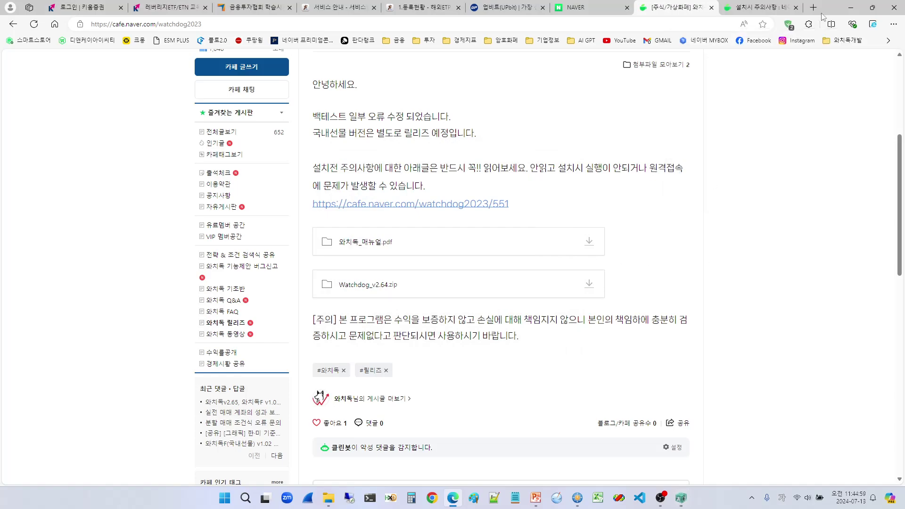
pyautogui.click(851, 7)
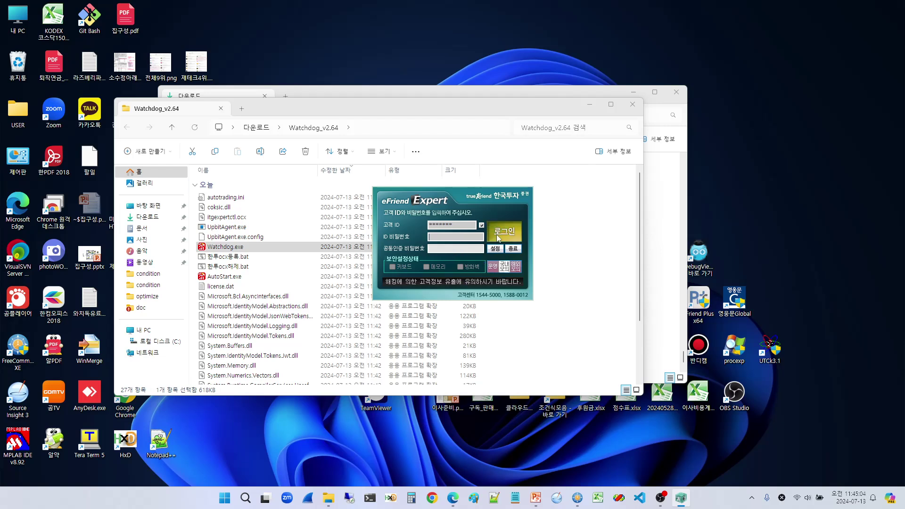
pyautogui.click(495, 249)
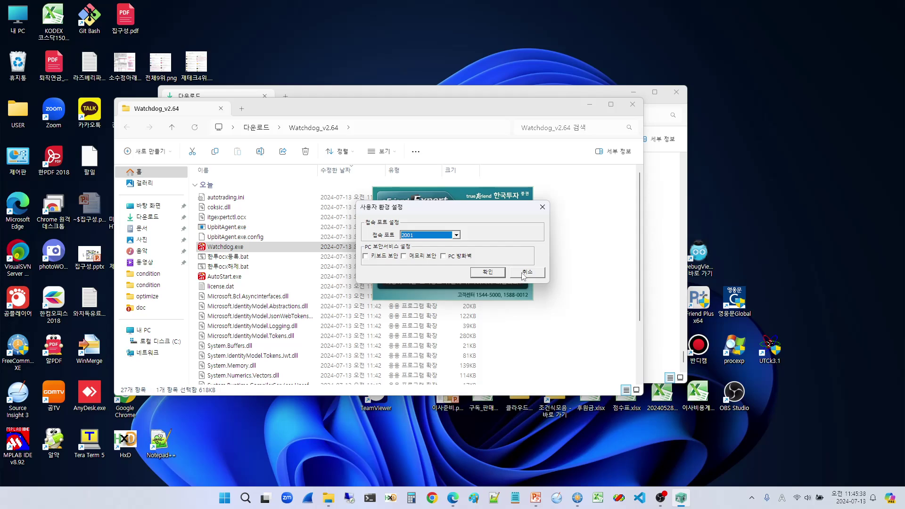
pyautogui.click(524, 273)
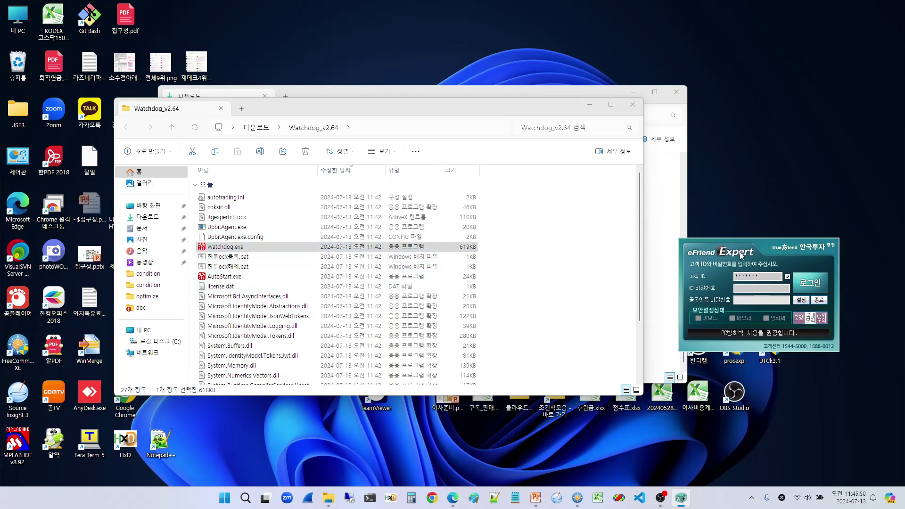
pyautogui.click(216, 248)
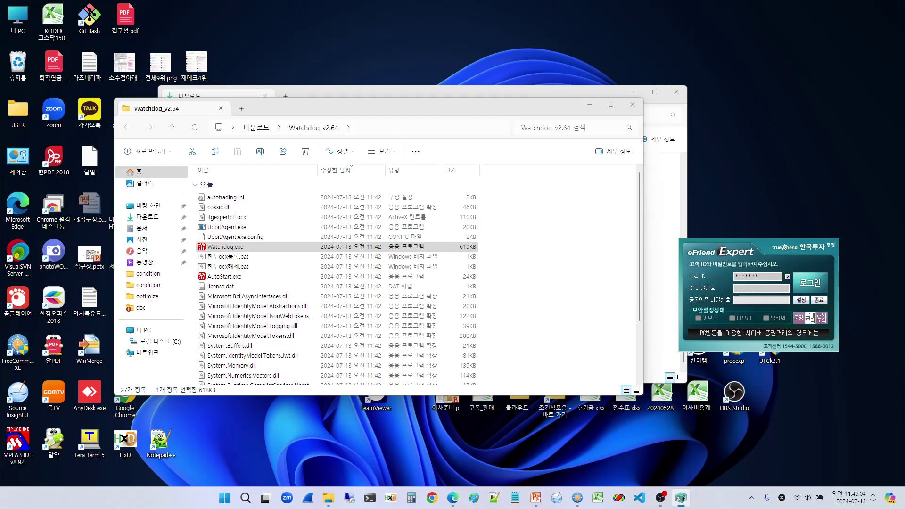
# Switch to the Upbit site in the browser, dismiss its event popup, and show the customer center's Open API 안내 page.
pyautogui.click(453, 498)
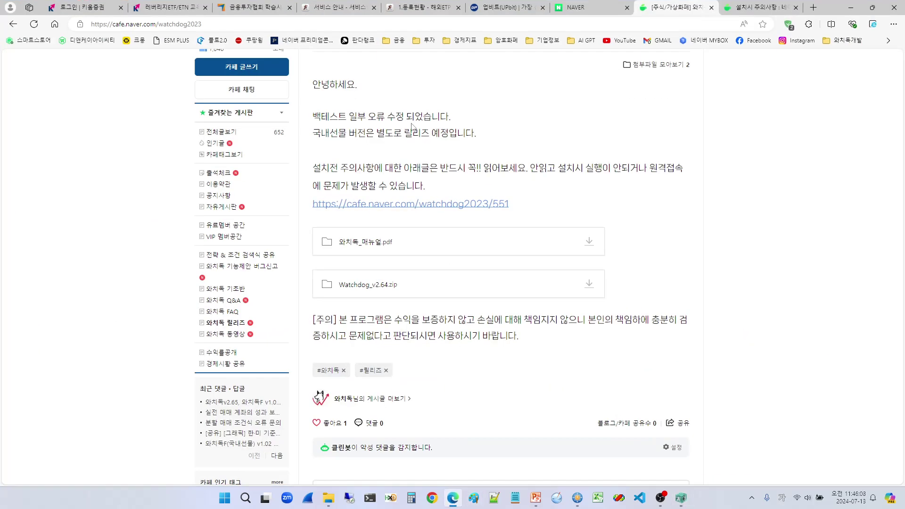
pyautogui.click(504, 8)
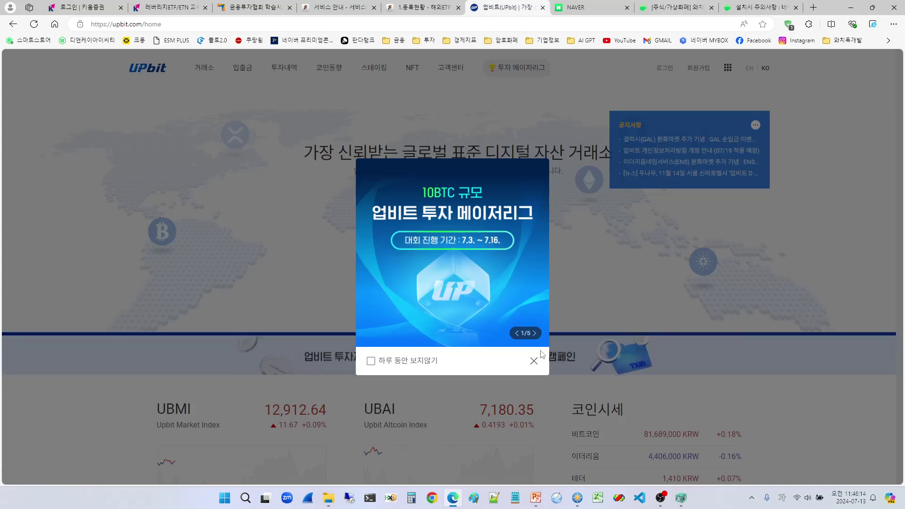
pyautogui.click(455, 87)
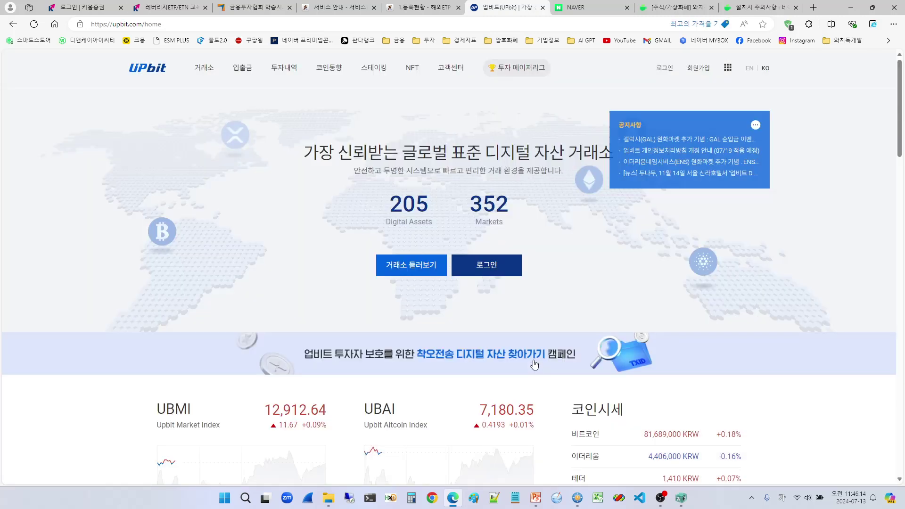
pyautogui.click(445, 70)
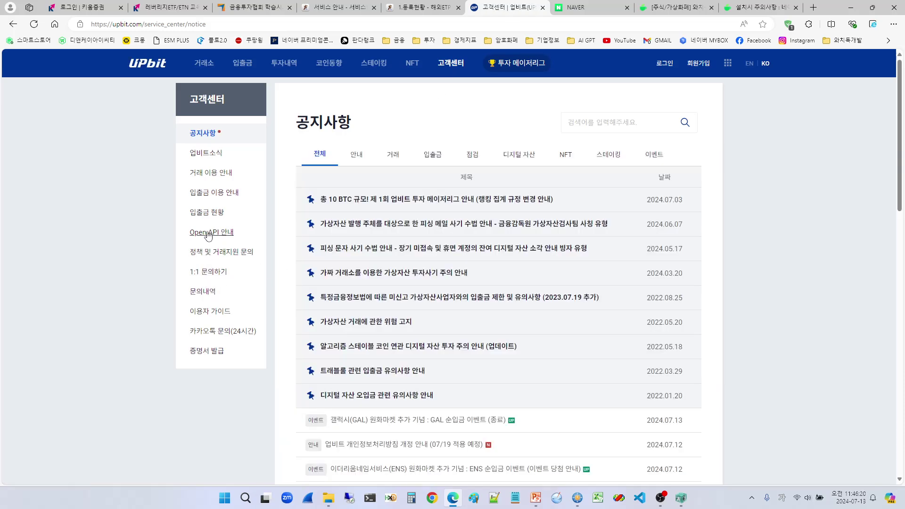
pyautogui.click(209, 234)
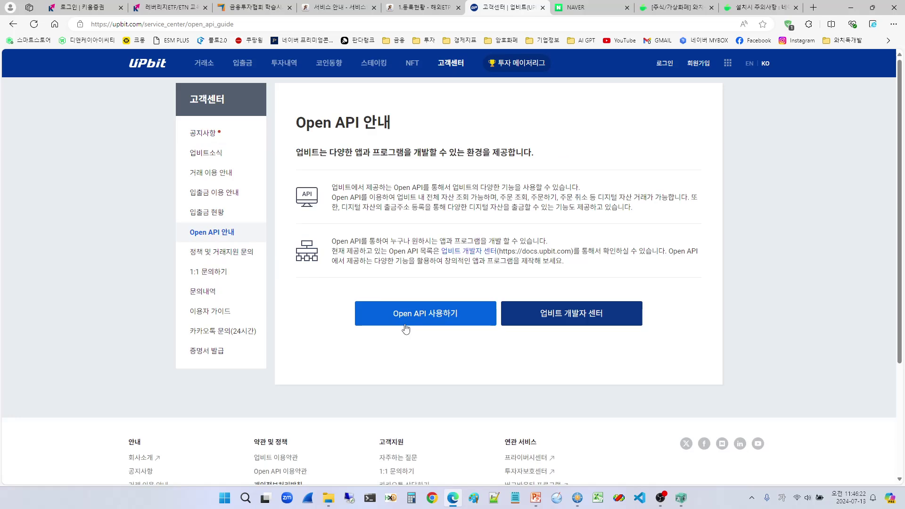
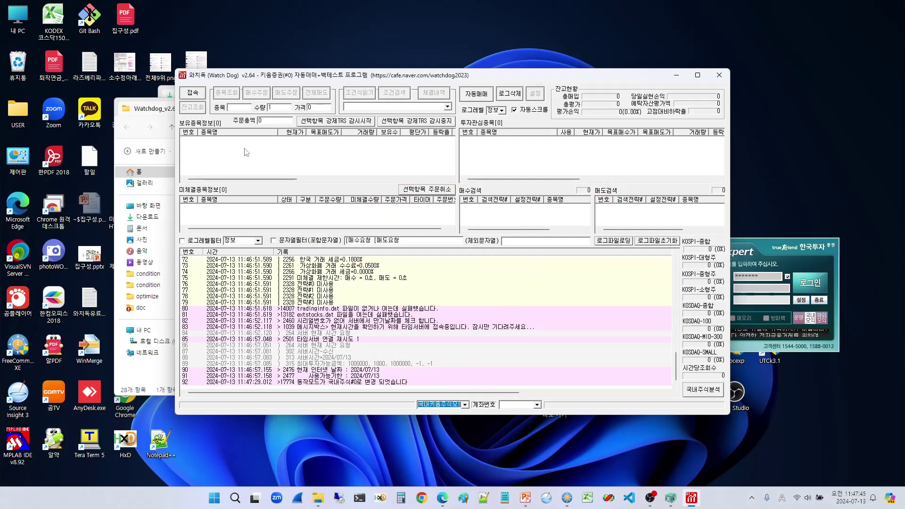
# Connect Watchdog to the broker and log in to Kiwoom Open API mock trading with the customer ID and password.
pyautogui.click(194, 93)
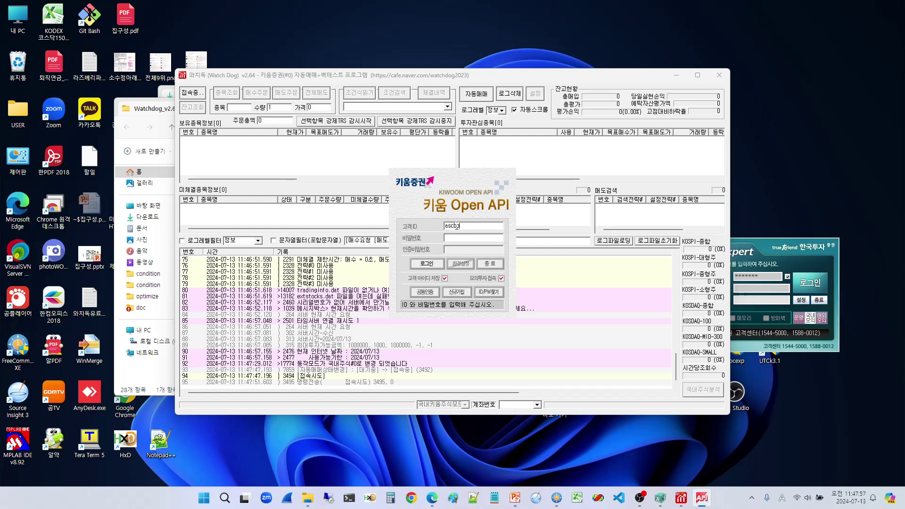
pyautogui.press('Tab')
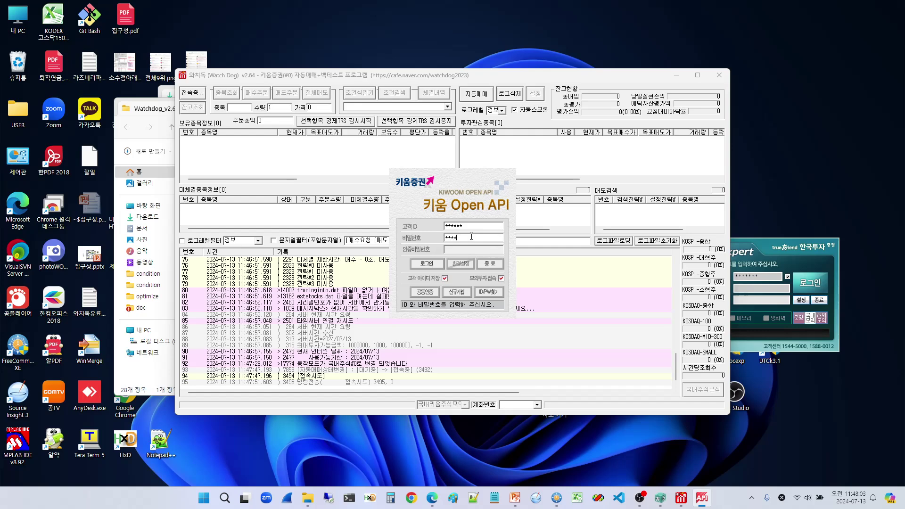
pyautogui.write('*')
pyautogui.click(437, 266)
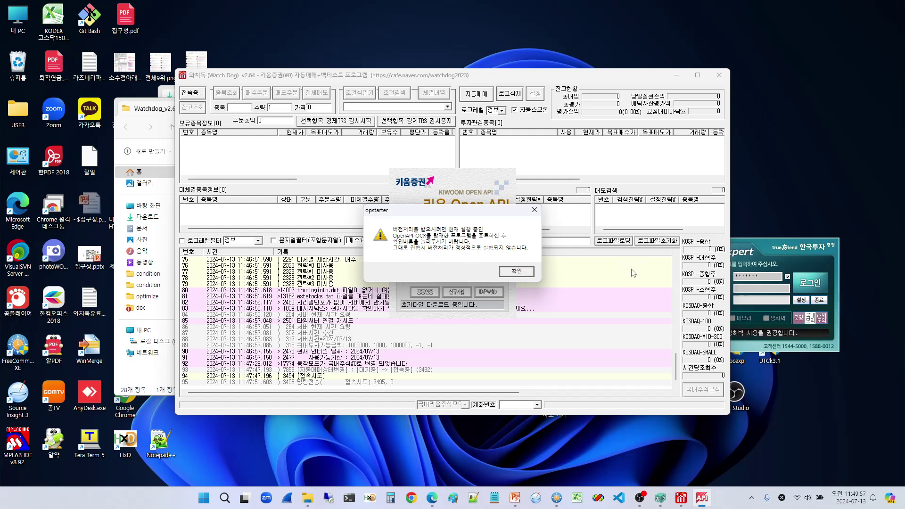
# Close Watchdog while the opstarter notice is open, and confirm the notice to run the OpenAPI version update.
pyautogui.click(719, 76)
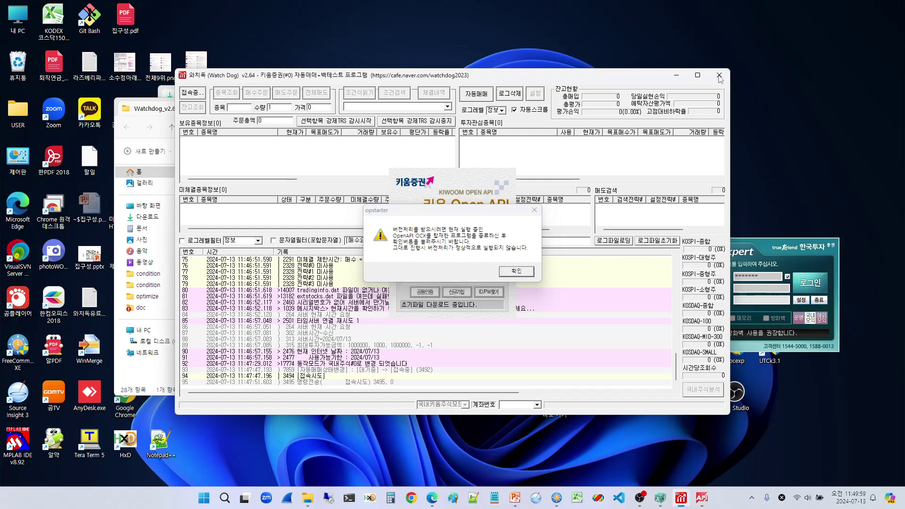
pyautogui.click(720, 76)
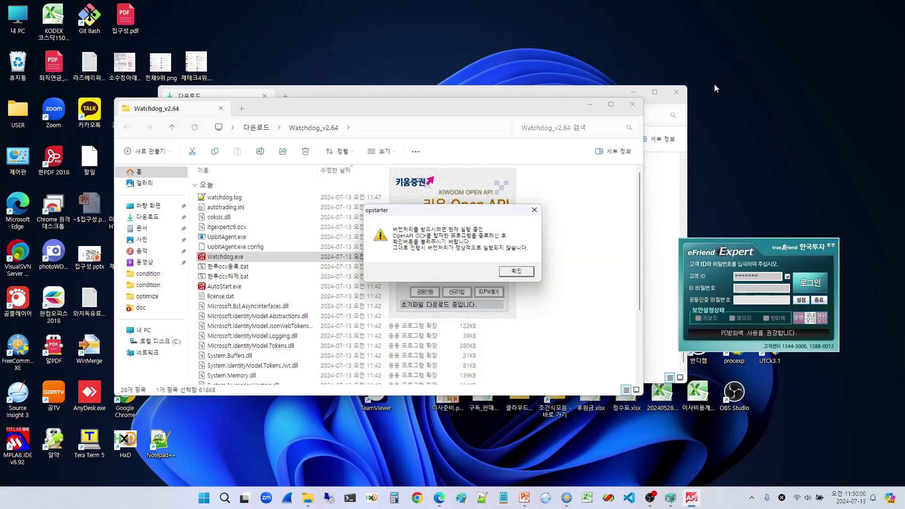
pyautogui.click(515, 272)
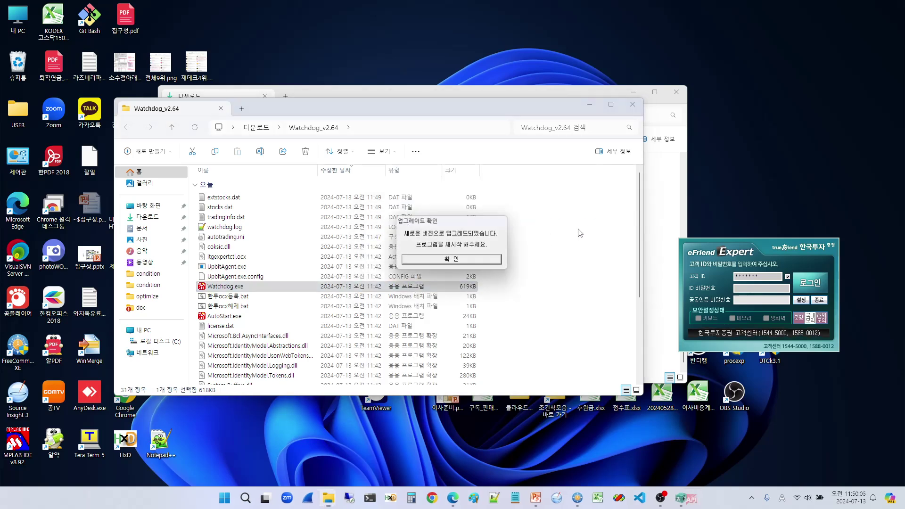
# Confirm the upgrade notice, restart Watchdog, and connect it to Kiwoom Open API by entering the login password.
pyautogui.click(481, 263)
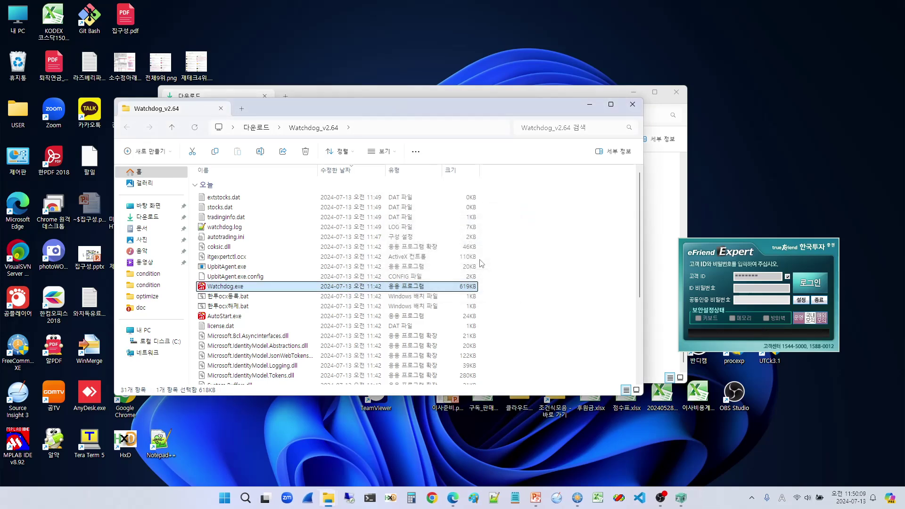
pyautogui.doubleClick(259, 287)
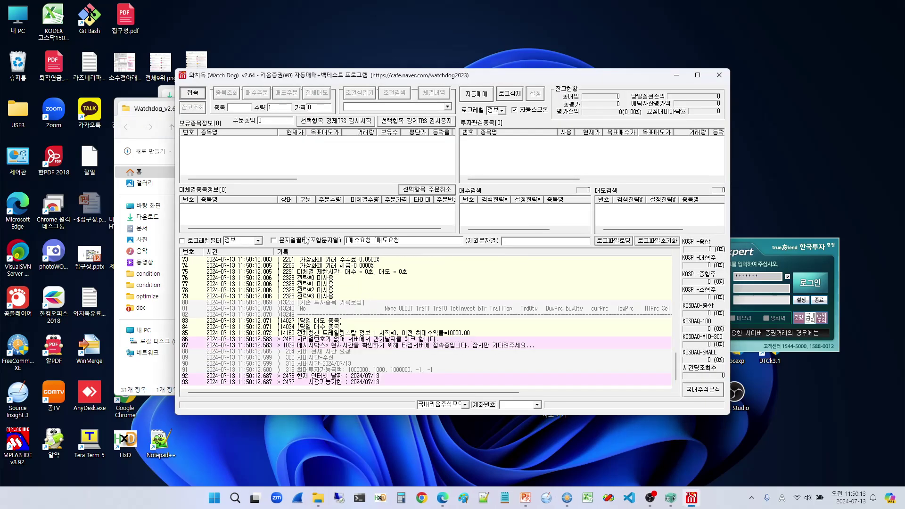
pyautogui.click(193, 93)
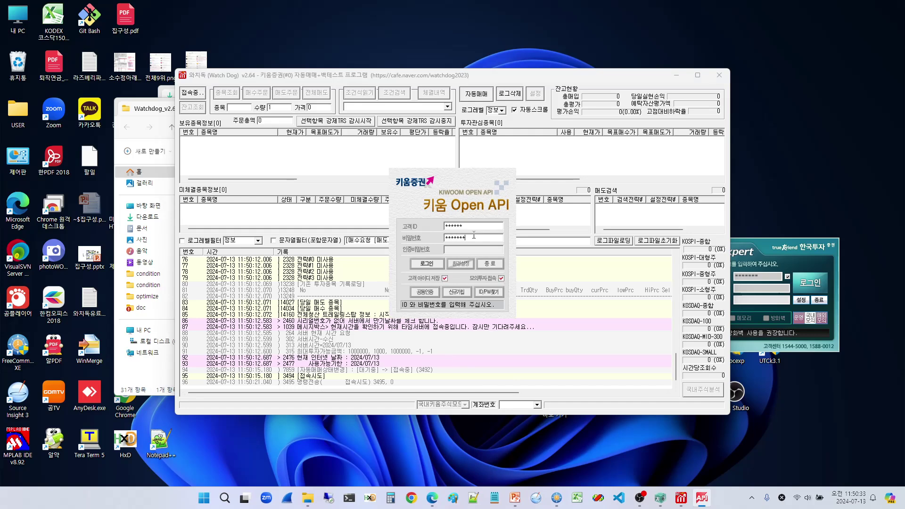
pyautogui.write('*')
pyautogui.press('Return')
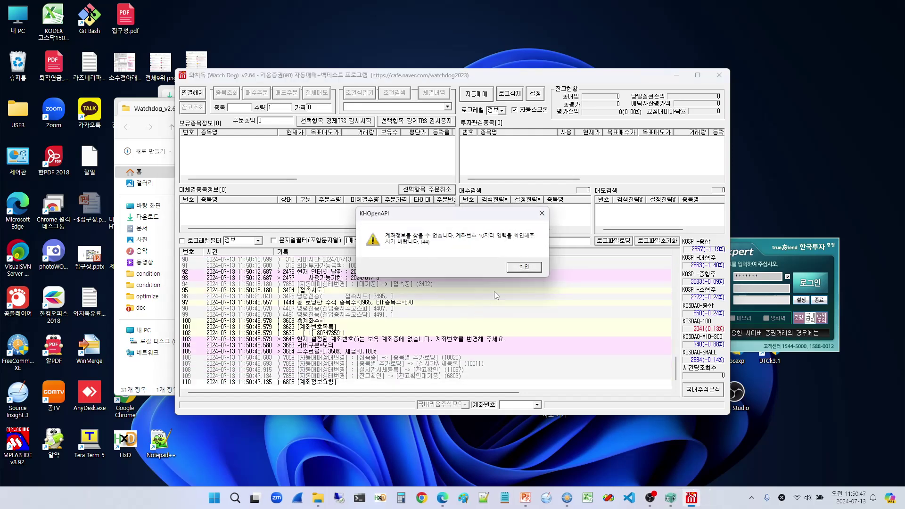
# Dismiss the KHOpenAPI account warning and select the Kiwoom account number to use in Watchdog.
pyautogui.click(533, 271)
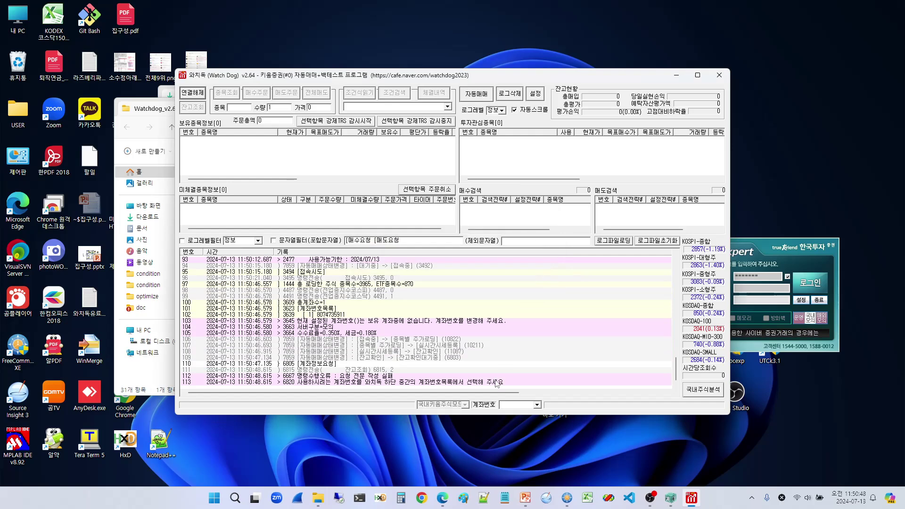
pyautogui.click(537, 404)
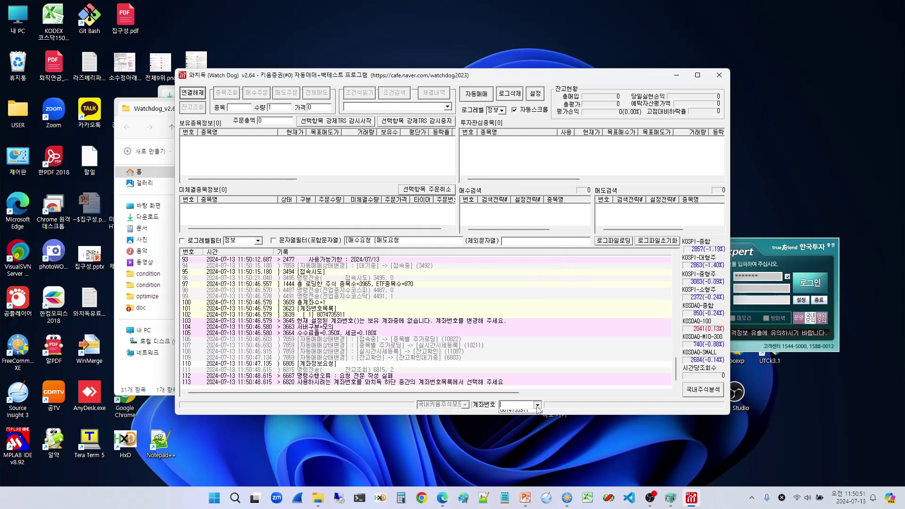
pyautogui.click(511, 413)
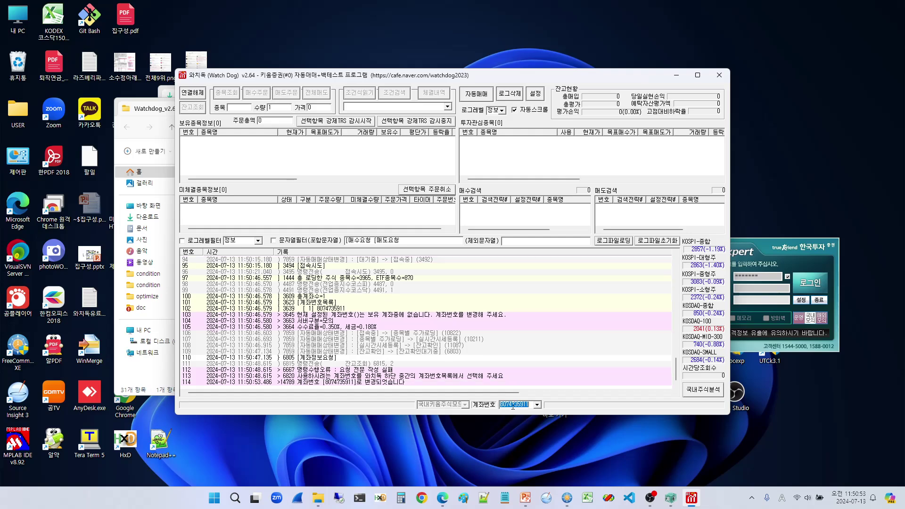
# Register the account password for the Kiwoom account through the Open API's 계좌비밀번호 저장 and enable AUTO login.
pyautogui.click(753, 498)
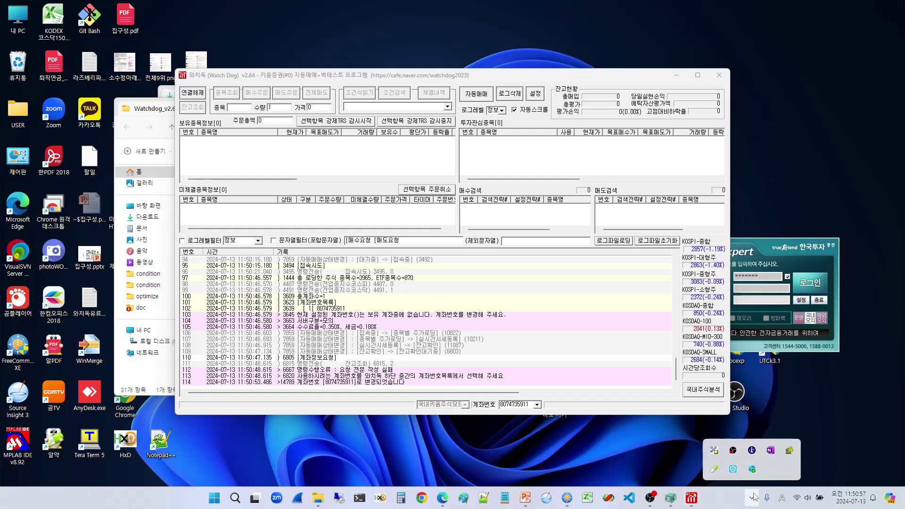
pyautogui.rightClick(716, 452)
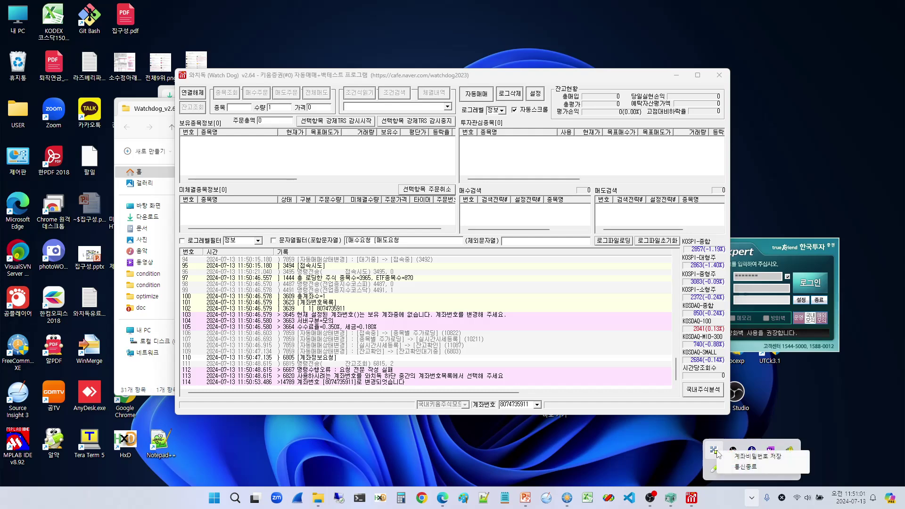
pyautogui.click(734, 457)
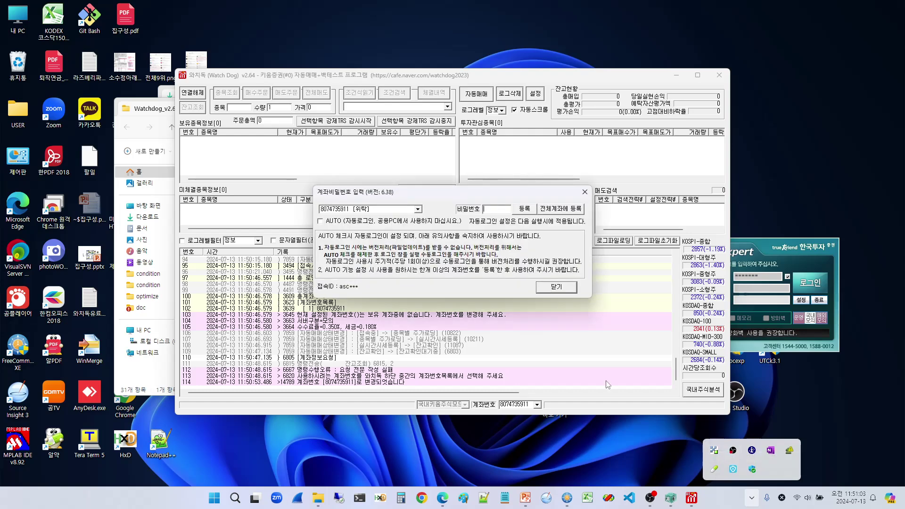
pyautogui.click(418, 210)
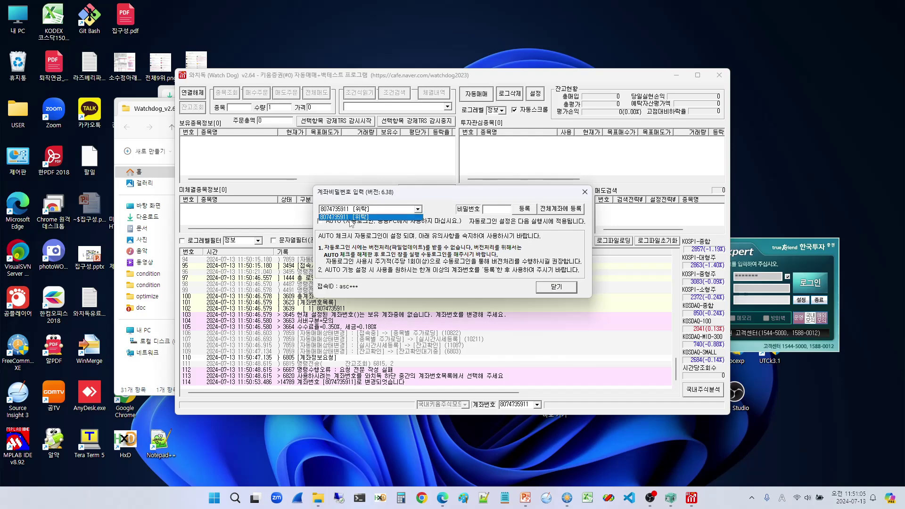
pyautogui.click(352, 217)
pyautogui.click(497, 210)
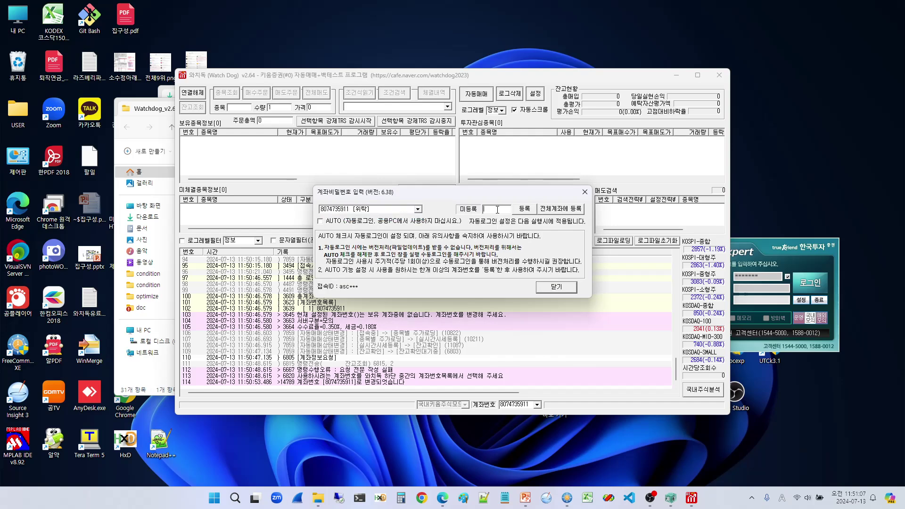
pyautogui.click(524, 209)
pyautogui.click(321, 222)
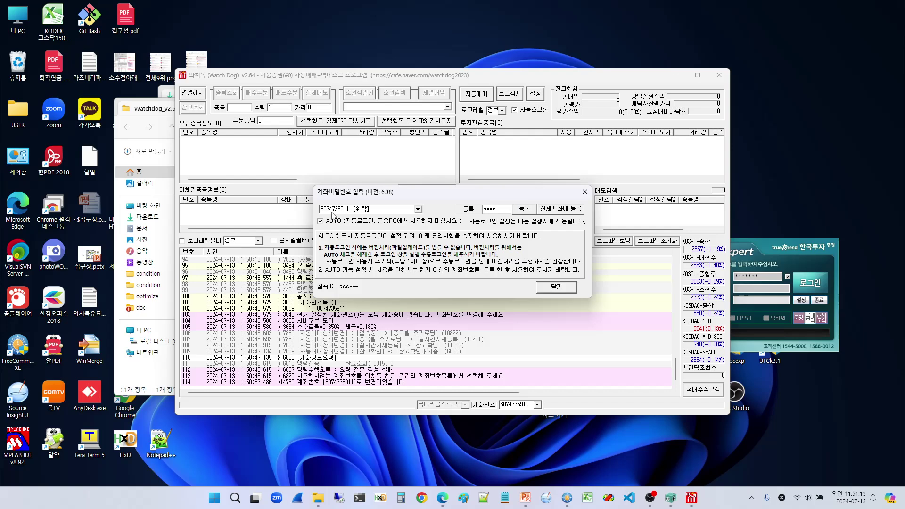
pyautogui.click(554, 288)
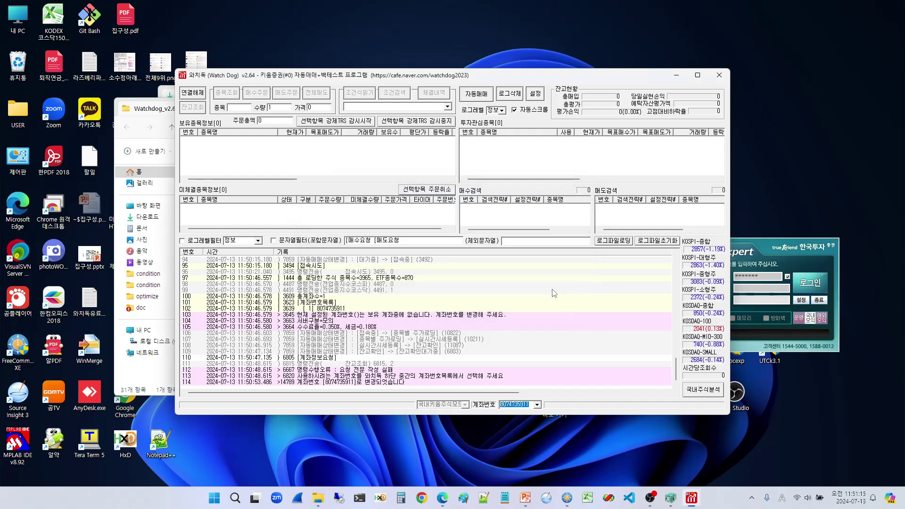
# Restart Watchdog and connect it to Kiwoom, and review the strategy and order options in the 설정 dialog.
pyautogui.click(719, 75)
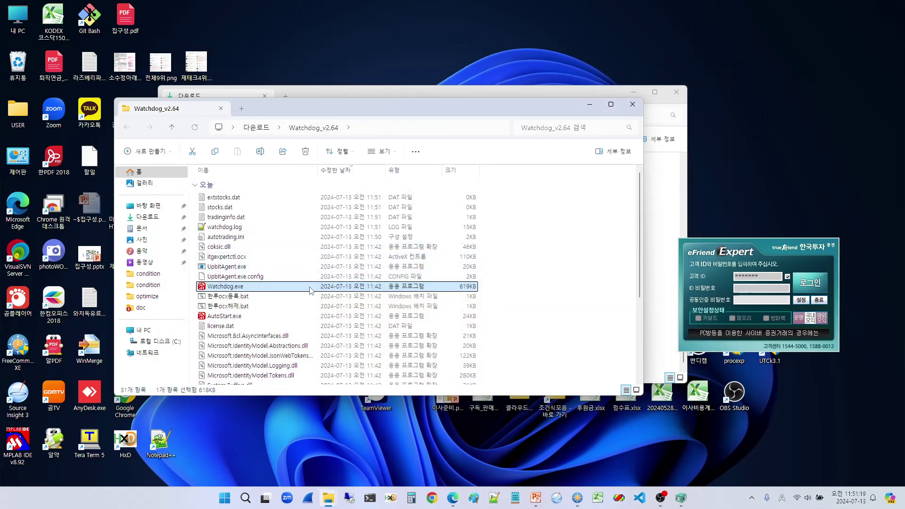
pyautogui.doubleClick(225, 286)
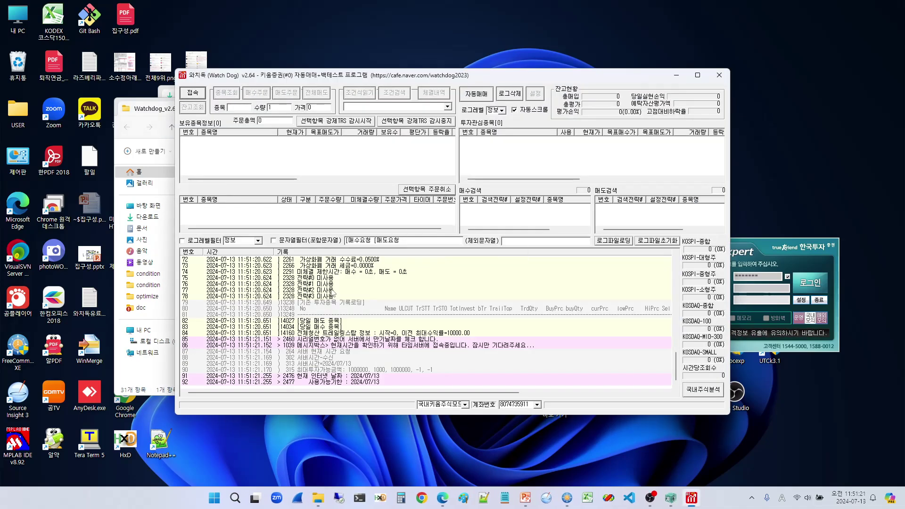
pyautogui.click(193, 92)
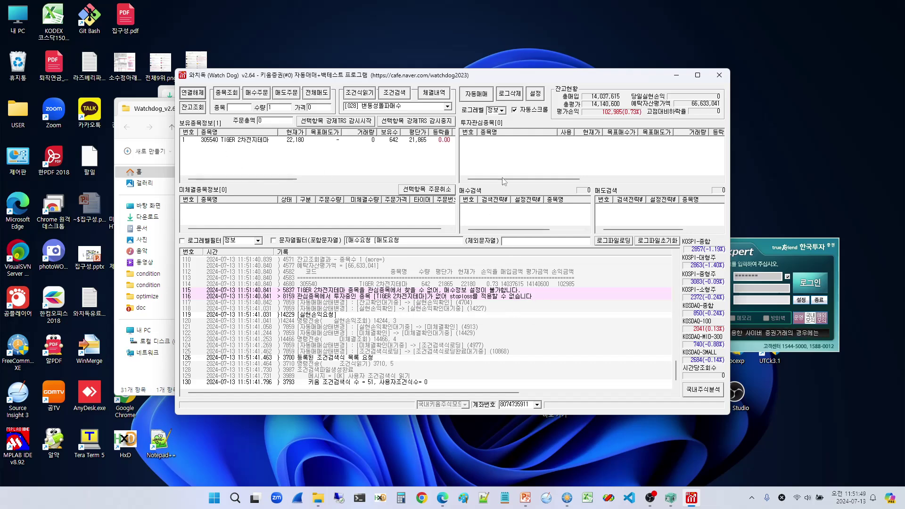
pyautogui.click(537, 94)
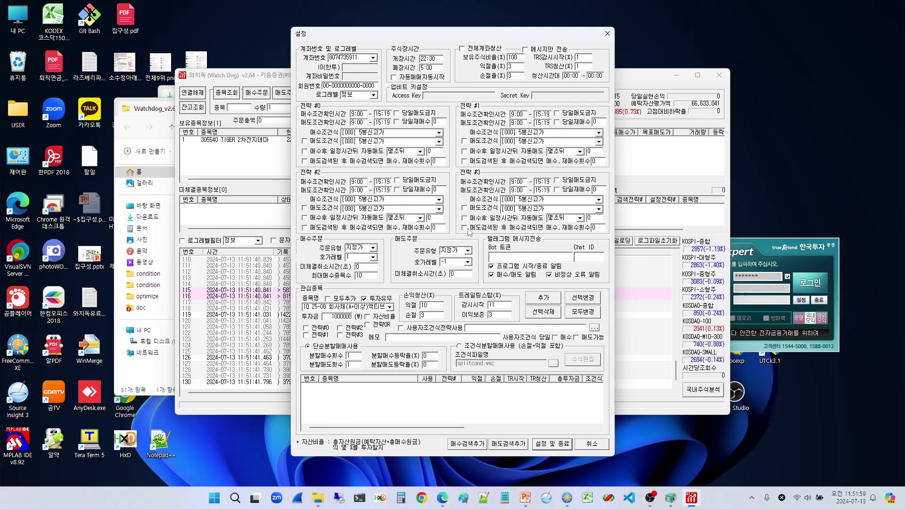
pyautogui.click(607, 34)
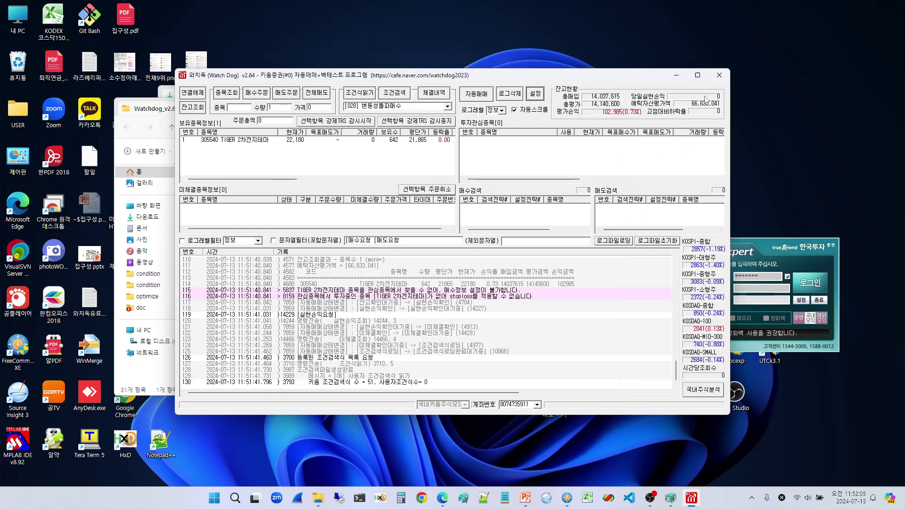
# Close Watchdog and log in to eFriend Expert by entering the ID password.
pyautogui.click(720, 77)
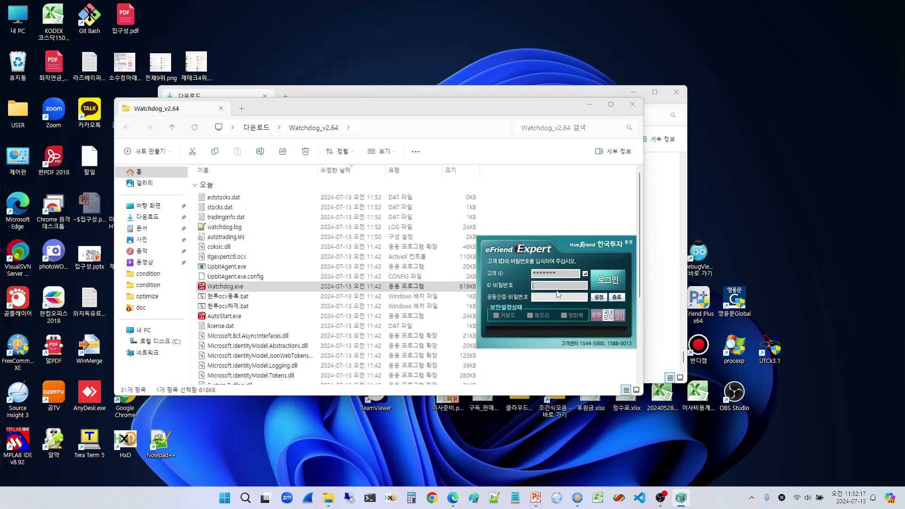
pyautogui.write('****')
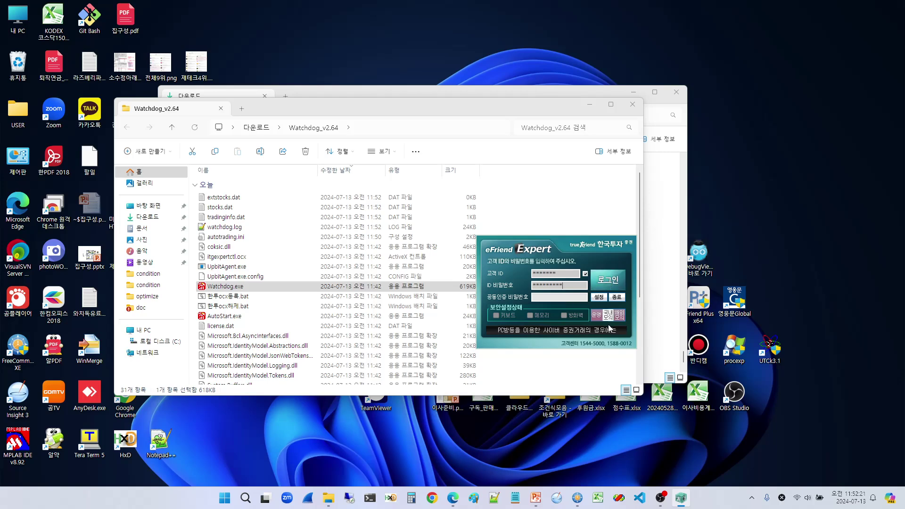
pyautogui.click(612, 283)
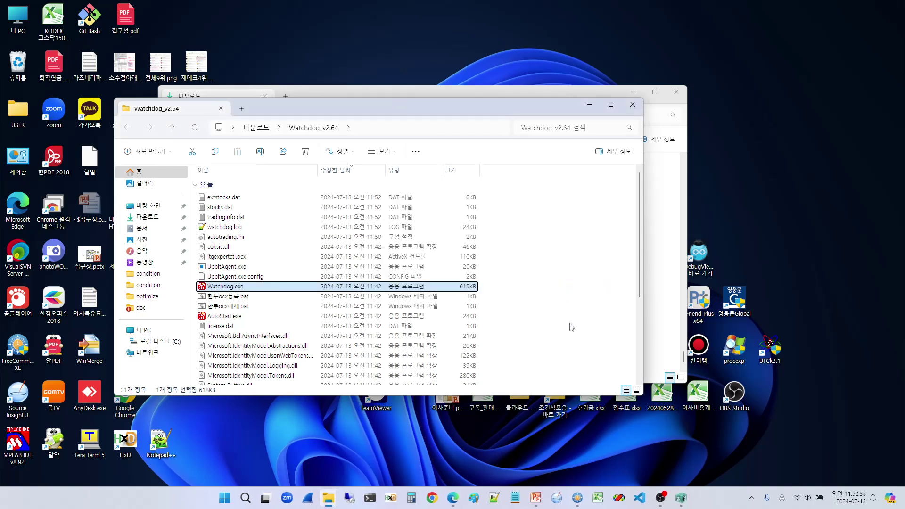
# Try to connect a normally launched Watchdog in 해외한투주식모드, and close the program.
pyautogui.doubleClick(298, 288)
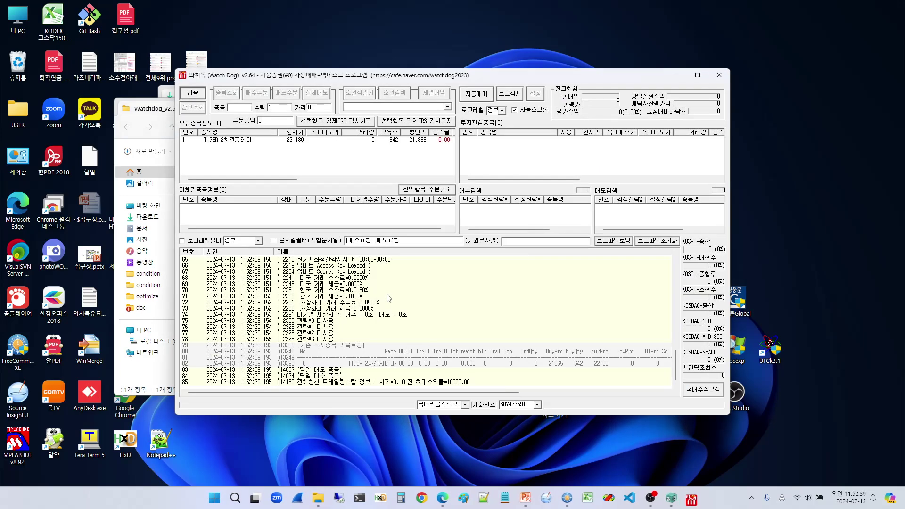
pyautogui.click(466, 405)
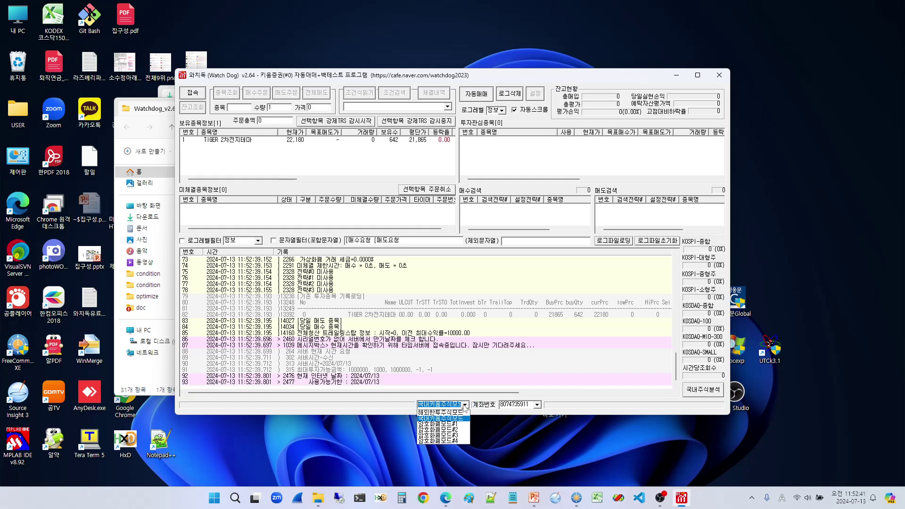
pyautogui.click(447, 413)
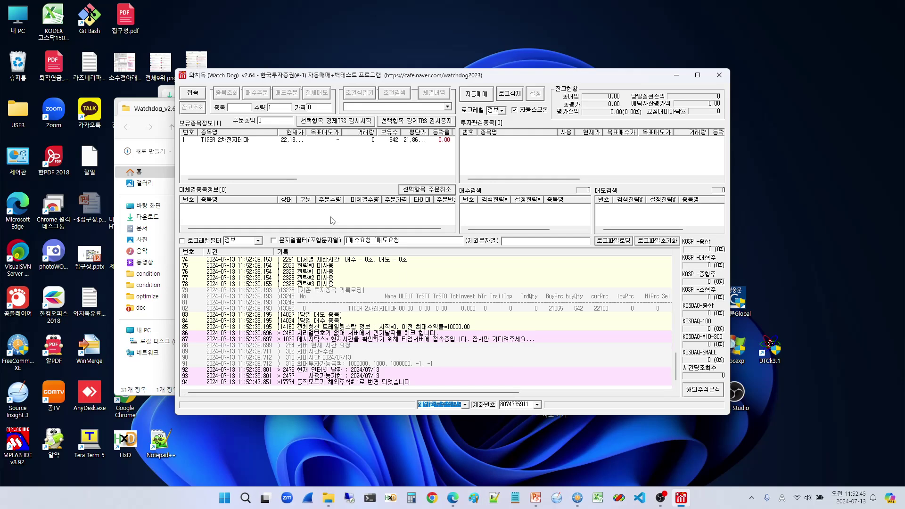
pyautogui.click(194, 96)
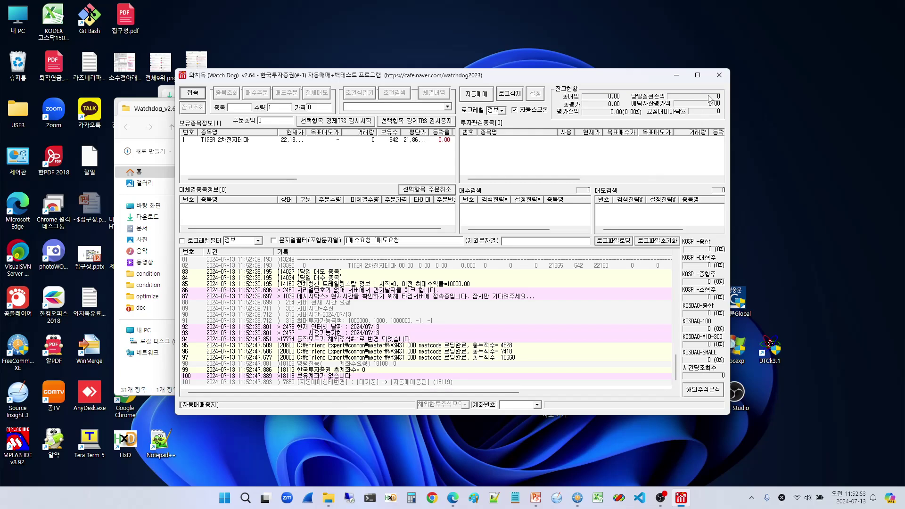
pyautogui.click(719, 75)
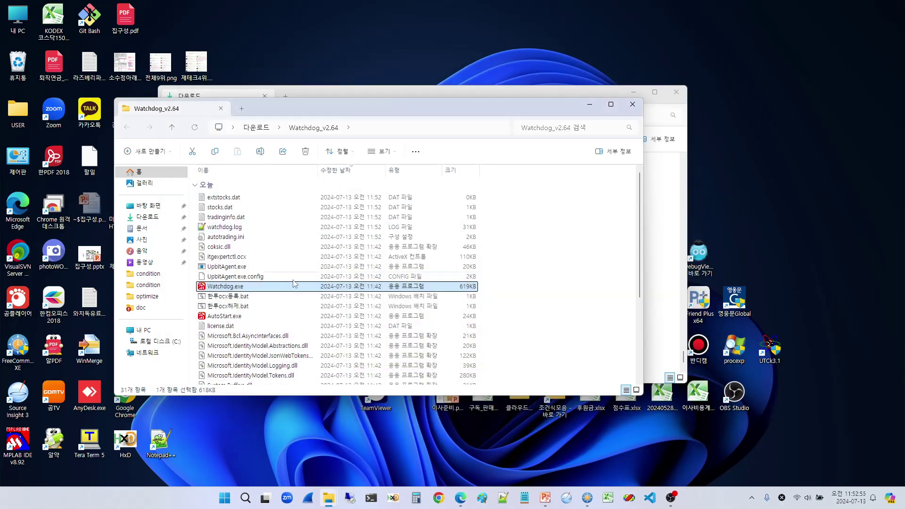
# Run Watchdog.exe with administrator rights and connect it to 한국투자증권 in 해외한투주식모드.
pyautogui.click(240, 289)
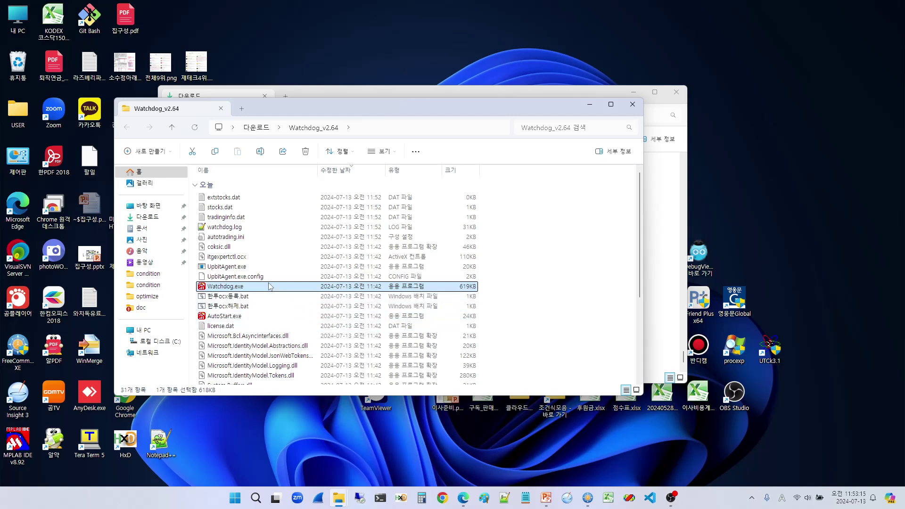
pyautogui.rightClick(269, 290)
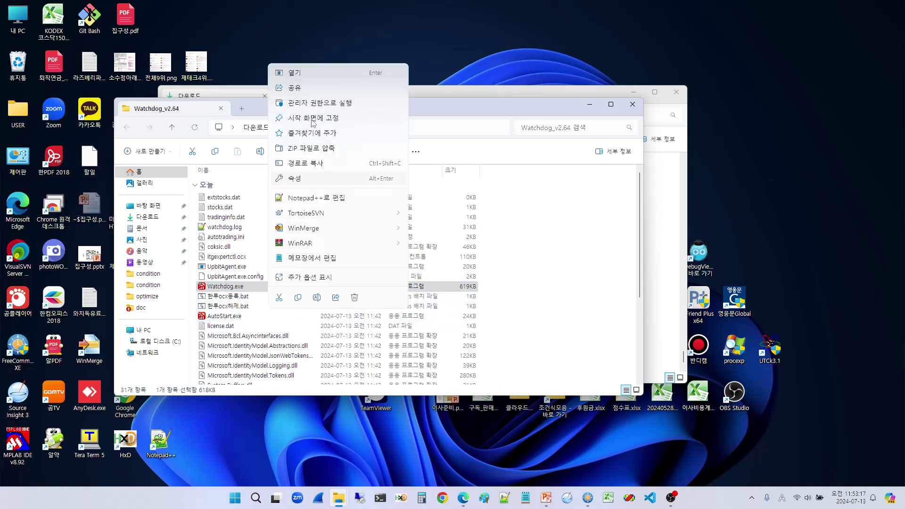
pyautogui.click(311, 104)
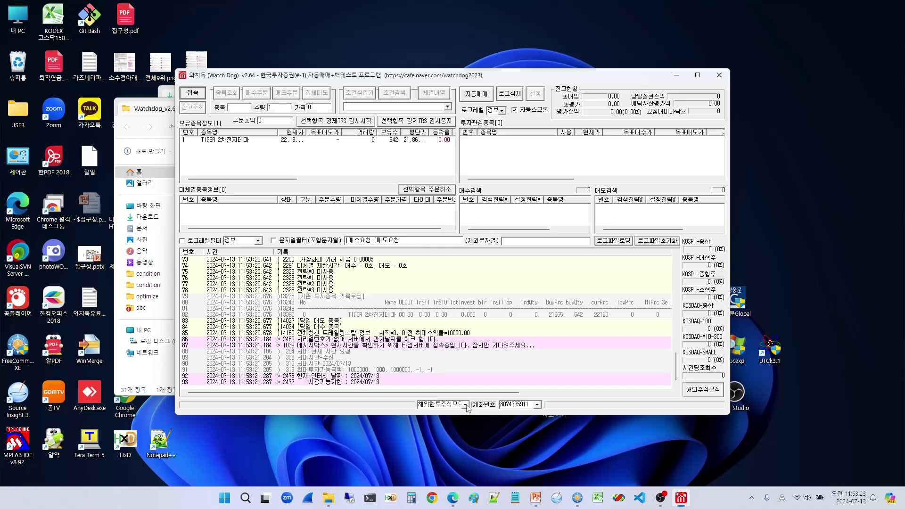
pyautogui.click(466, 405)
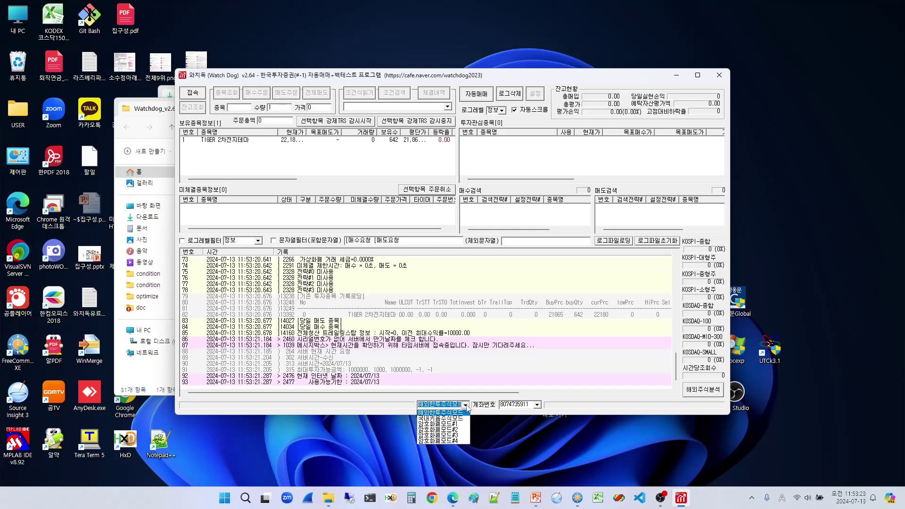
pyautogui.click(443, 413)
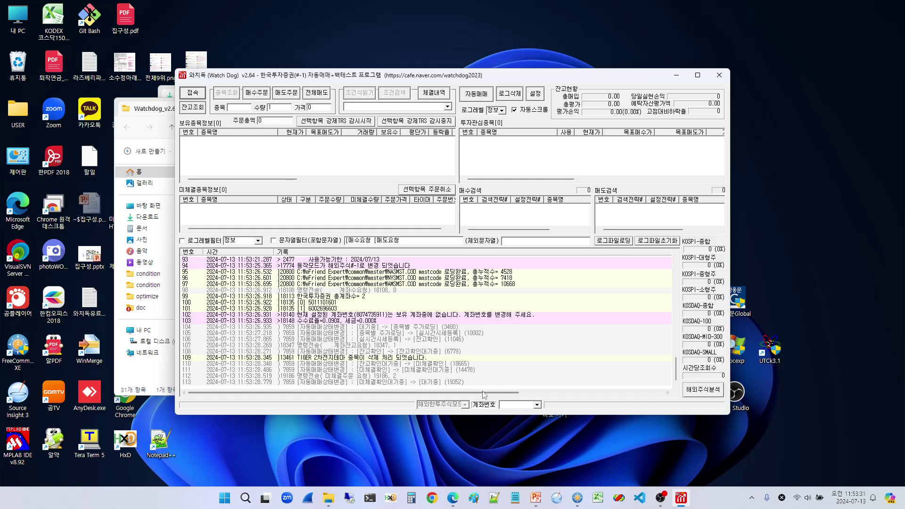
# Select the second 한국투자증권 account number for overseas trading and open the 설정 dialog.
pyautogui.click(537, 406)
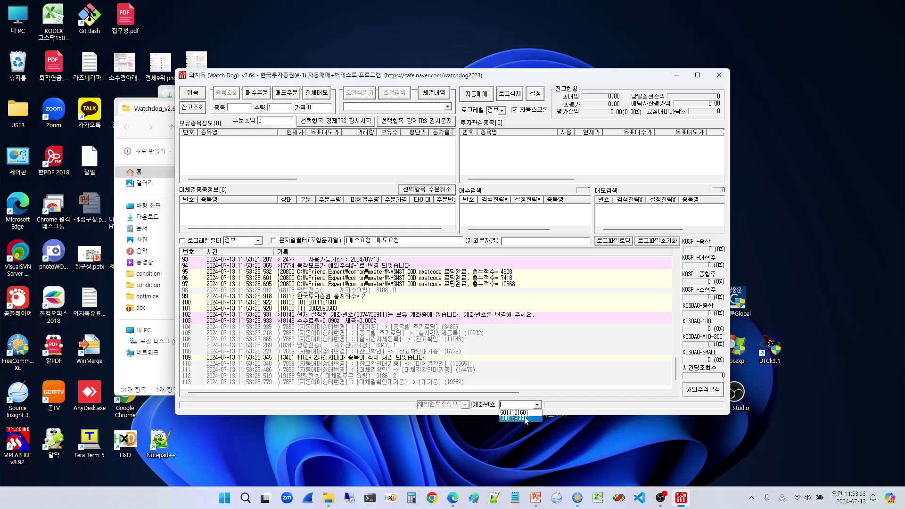
pyautogui.click(524, 419)
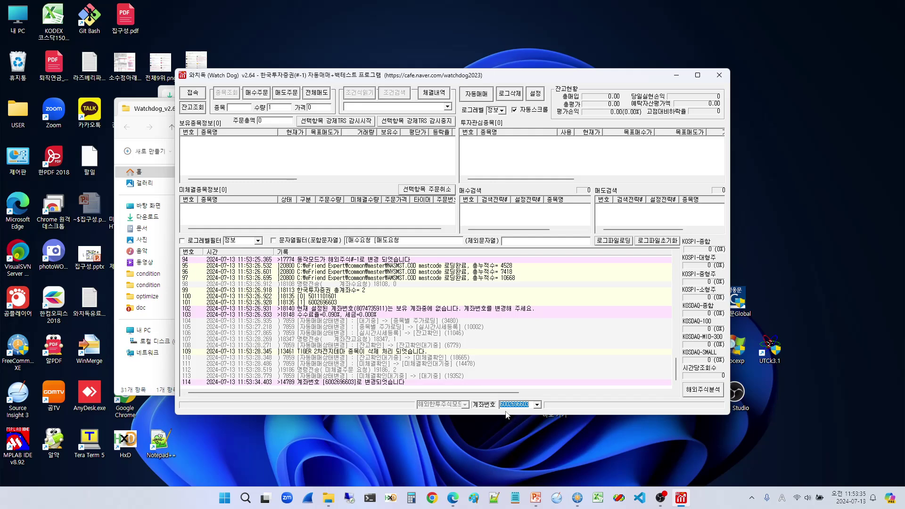
pyautogui.click(536, 96)
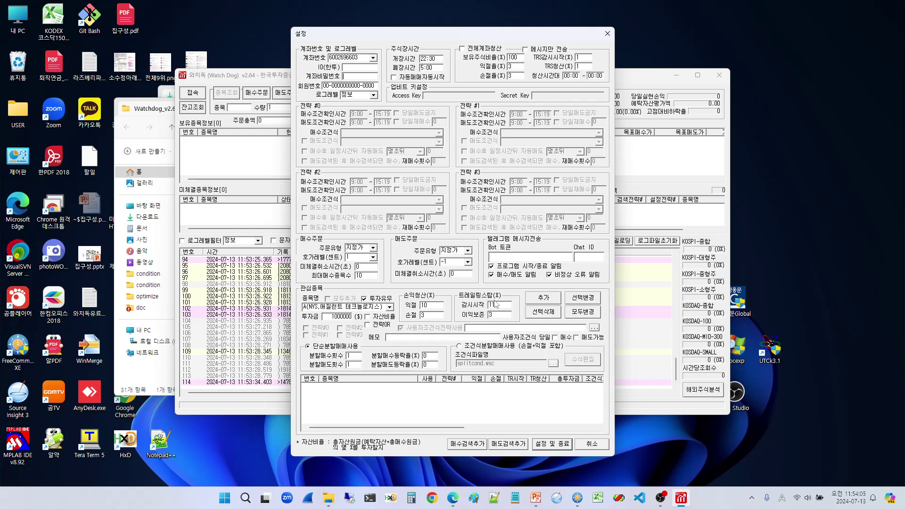
# Reopen the 설정 dialog for 해외한투주식모드, save the settings and confirm that Watchdog exits.
pyautogui.click(591, 444)
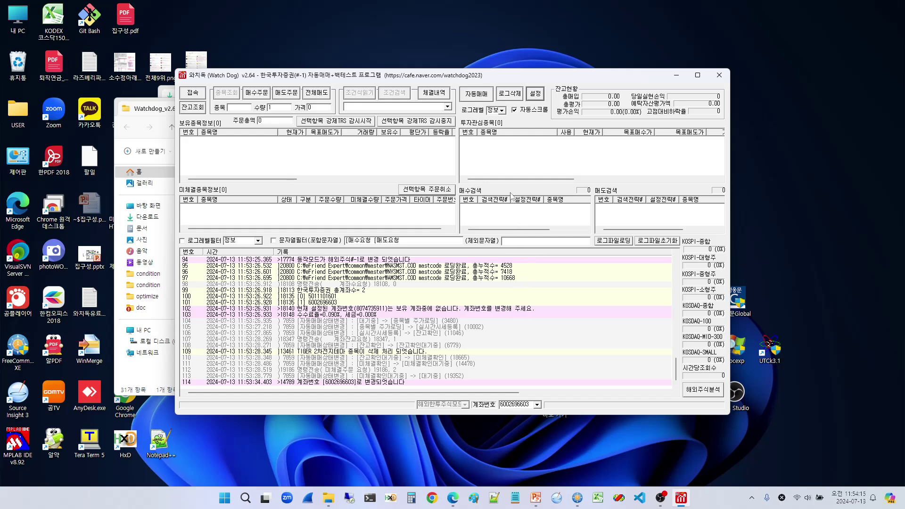
pyautogui.click(535, 93)
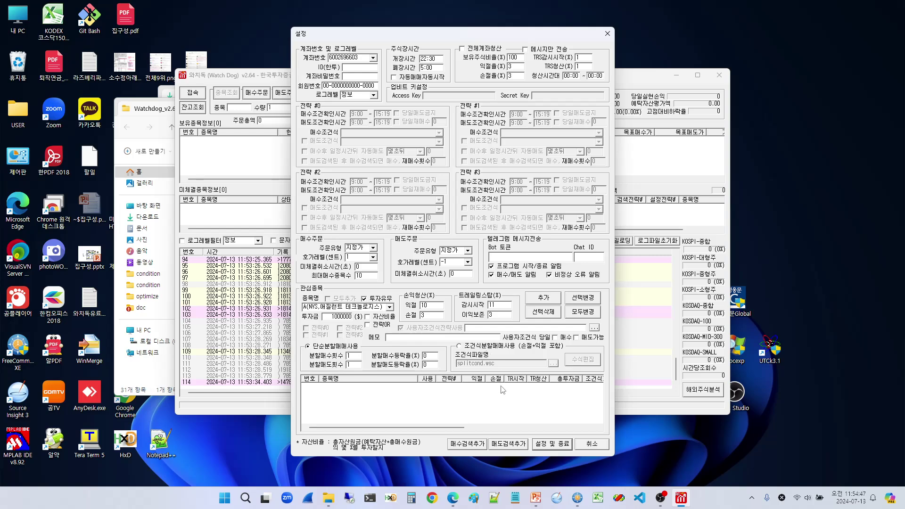
pyautogui.click(553, 445)
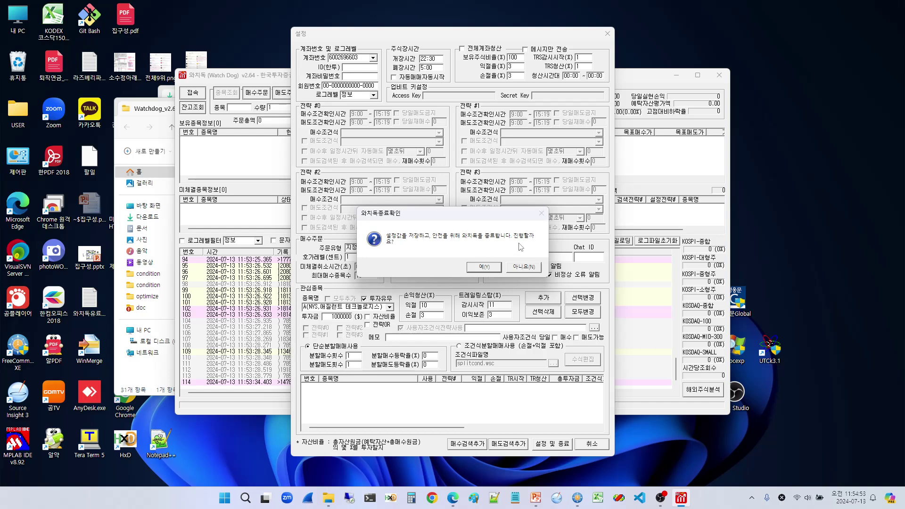
pyautogui.click(491, 270)
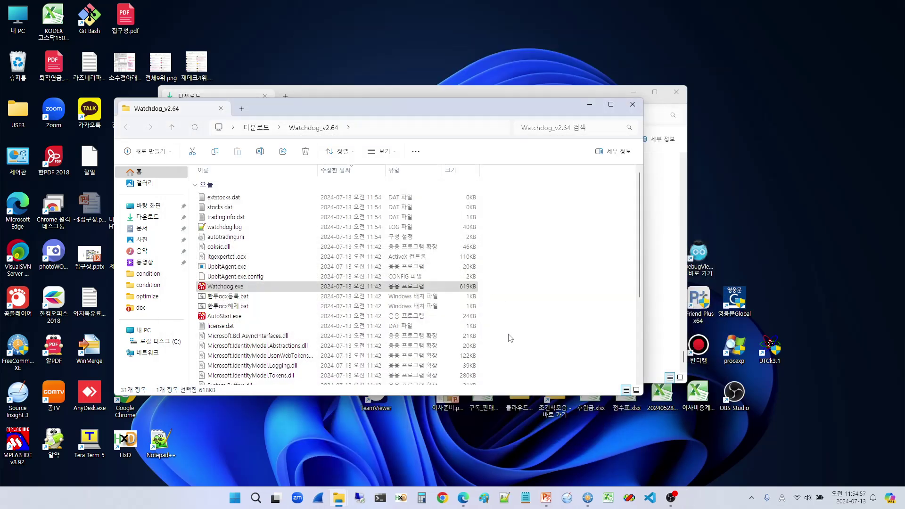
# Relaunch Watchdog.exe and switch the operating mode to 암호화폐모드#1.
pyautogui.click(246, 288)
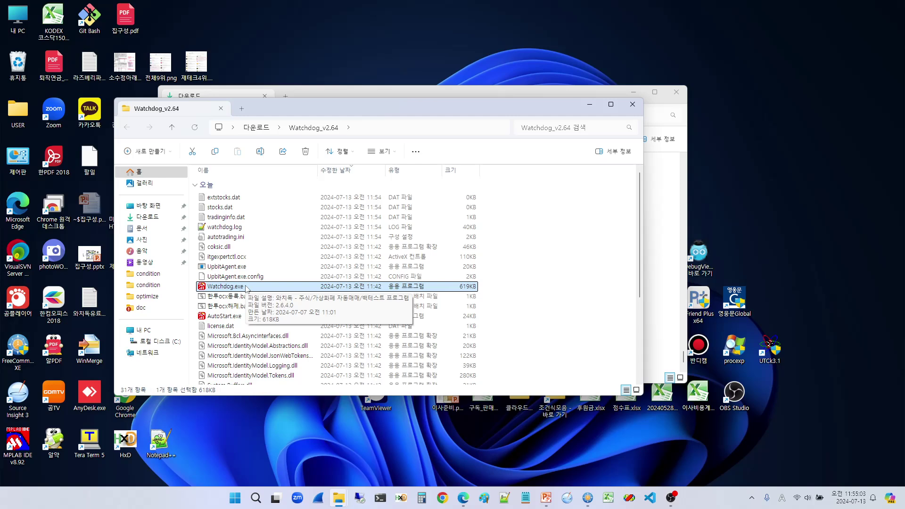
pyautogui.doubleClick(246, 287)
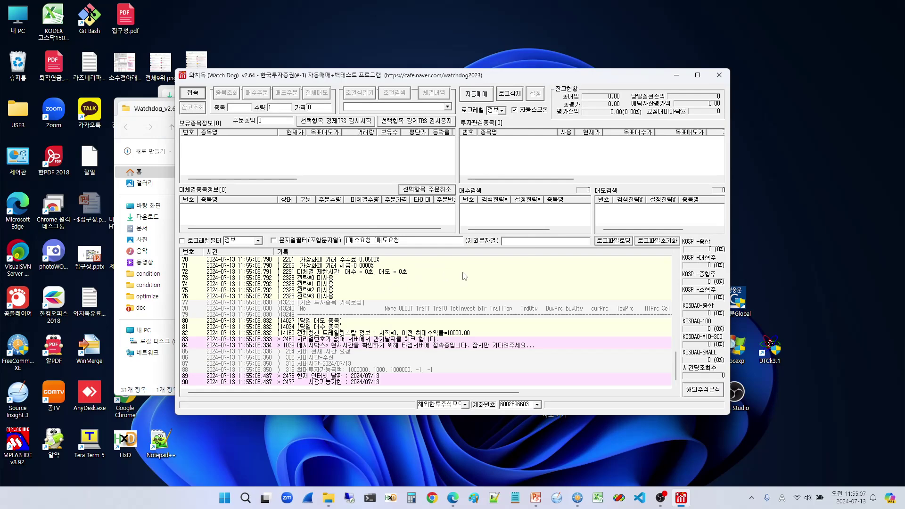
pyautogui.click(454, 404)
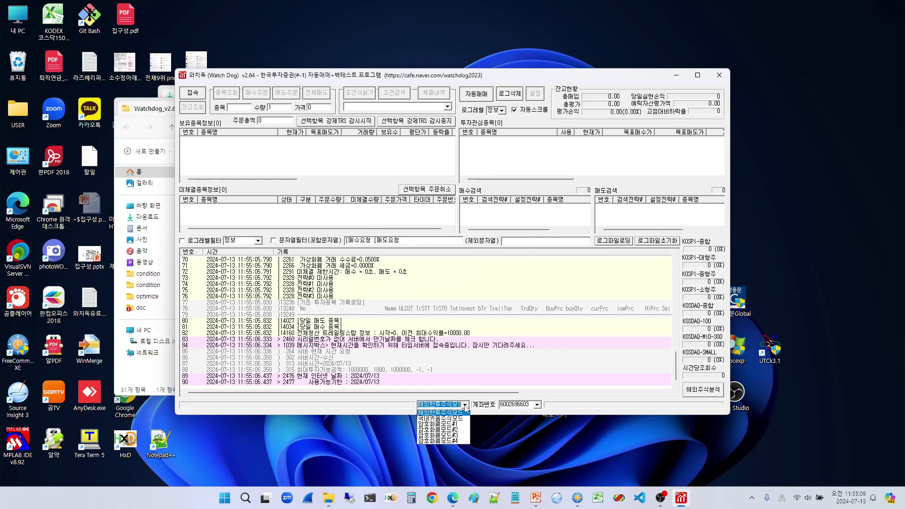
pyautogui.click(454, 425)
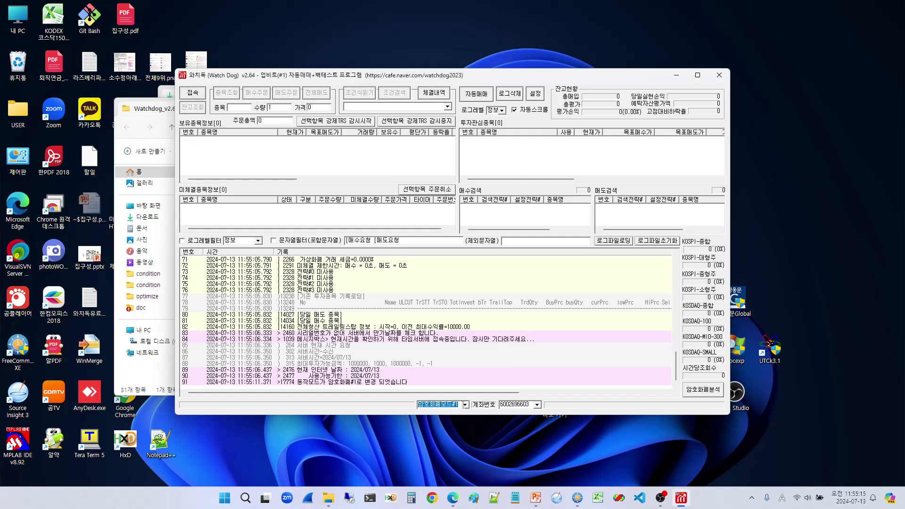
pyautogui.click(461, 409)
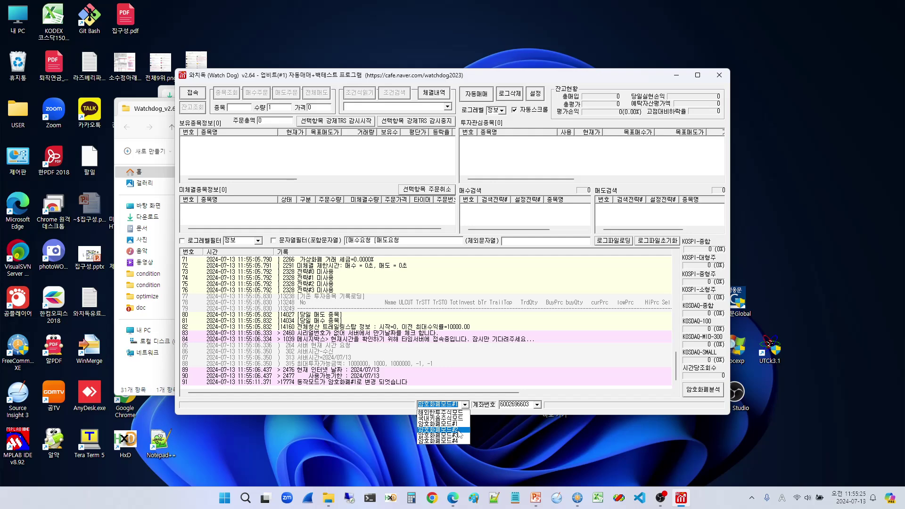
pyautogui.click(491, 347)
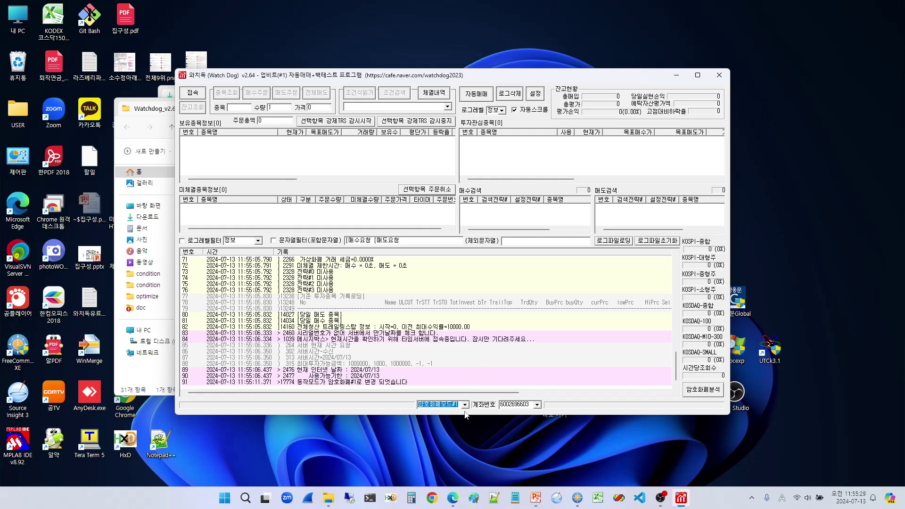
pyautogui.click(464, 405)
pyautogui.click(483, 345)
# Examine the 업비트 키설정 Access Key and Secret Key fields in the 설정 dialog and cancel it.
pyautogui.click(535, 94)
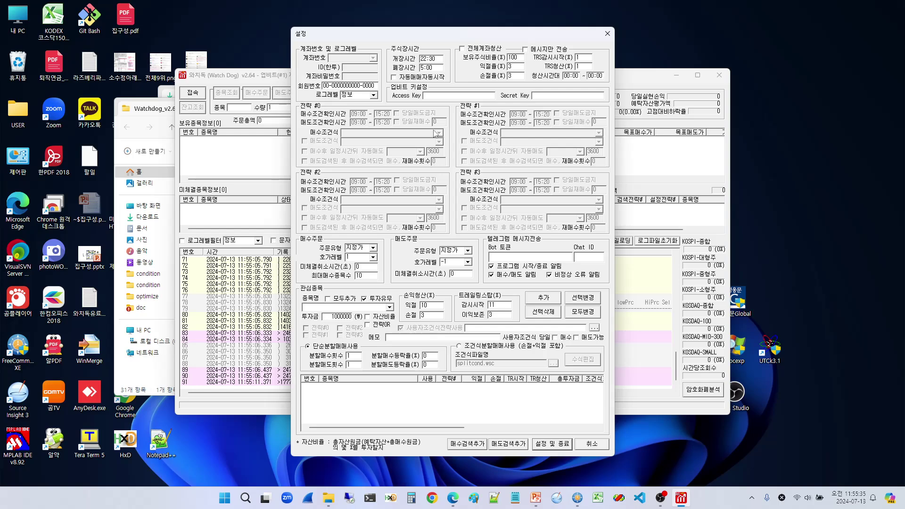
pyautogui.click(466, 98)
pyautogui.click(547, 96)
pyautogui.click(586, 445)
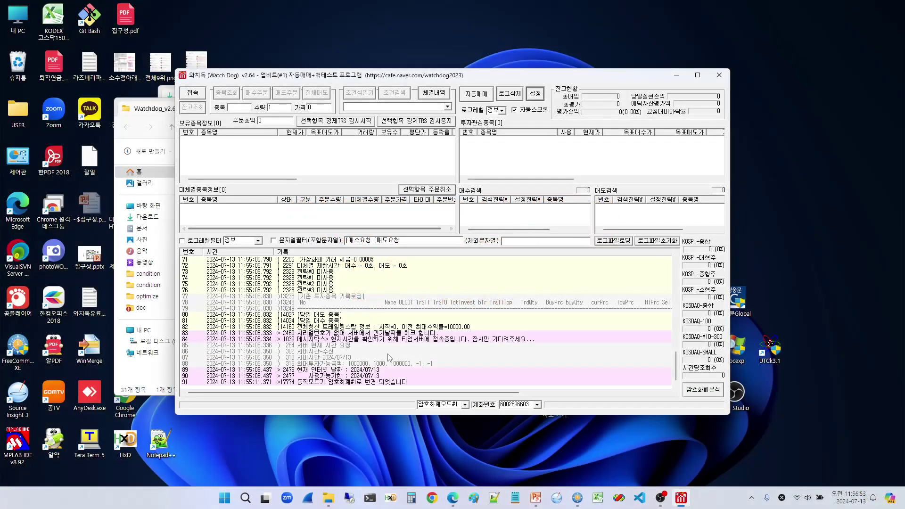
# Switch to 국내키움주식모드, connect to 키움증권 and select the listed Kiwoom account number.
pyautogui.click(465, 404)
pyautogui.click(439, 417)
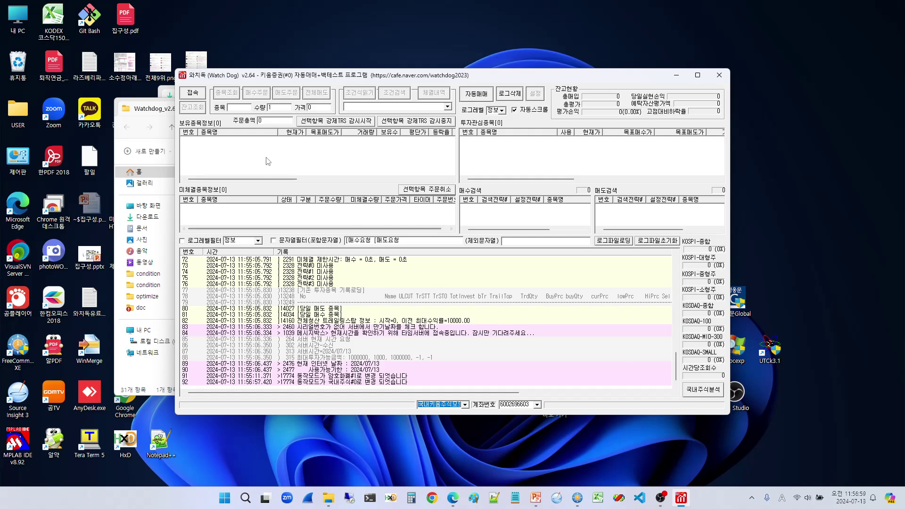
pyautogui.click(196, 97)
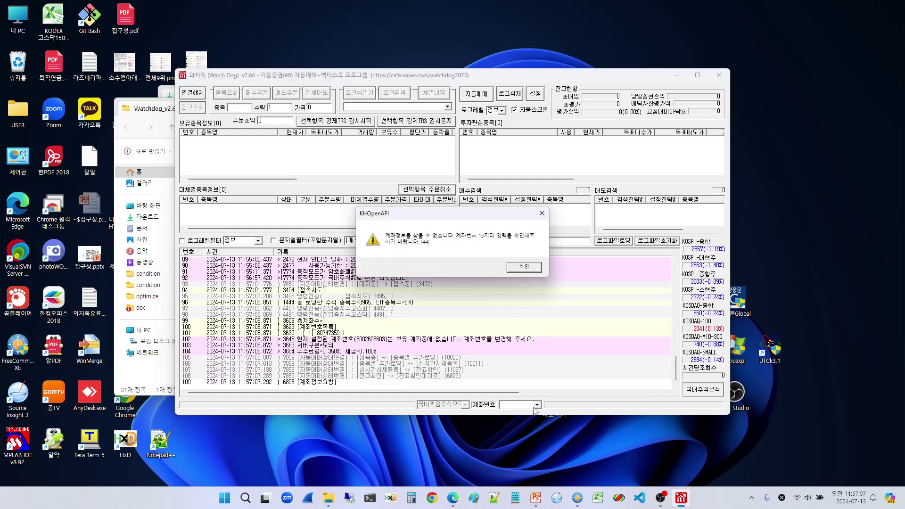
pyautogui.press('Return')
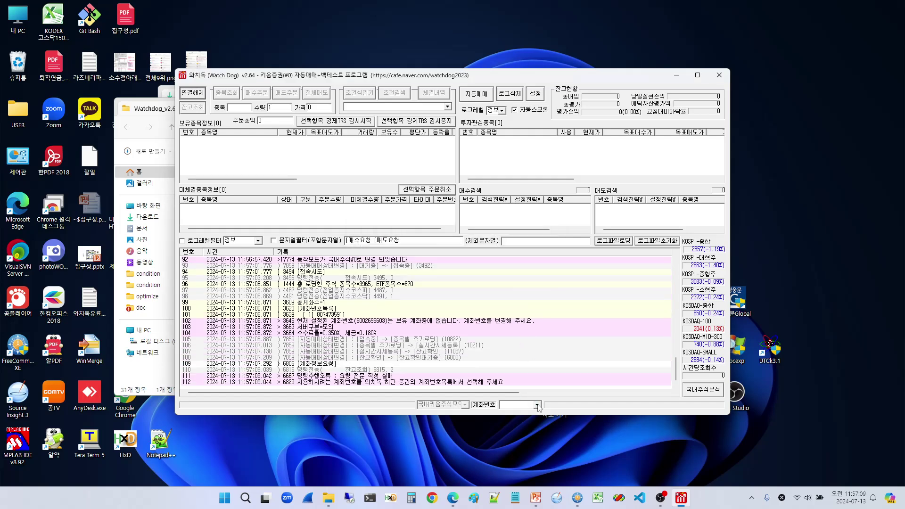
pyautogui.click(537, 405)
pyautogui.click(521, 413)
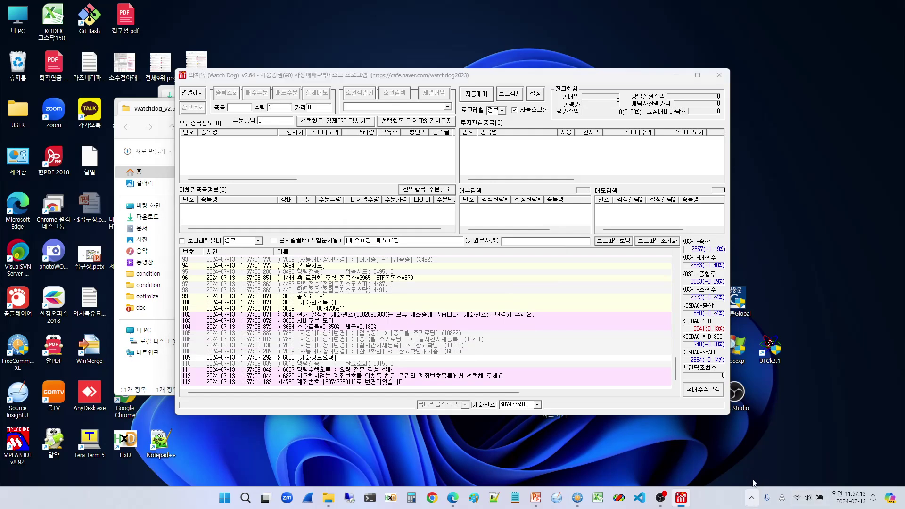
# View the Kiwoom OpenAPI account password registration window, dismiss it and close Watchdog.
pyautogui.click(752, 497)
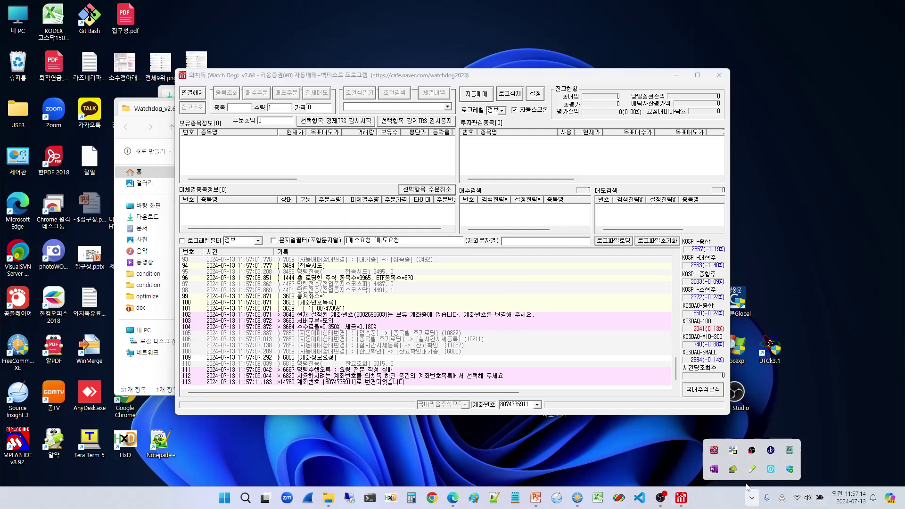
pyautogui.rightClick(736, 454)
pyautogui.click(773, 457)
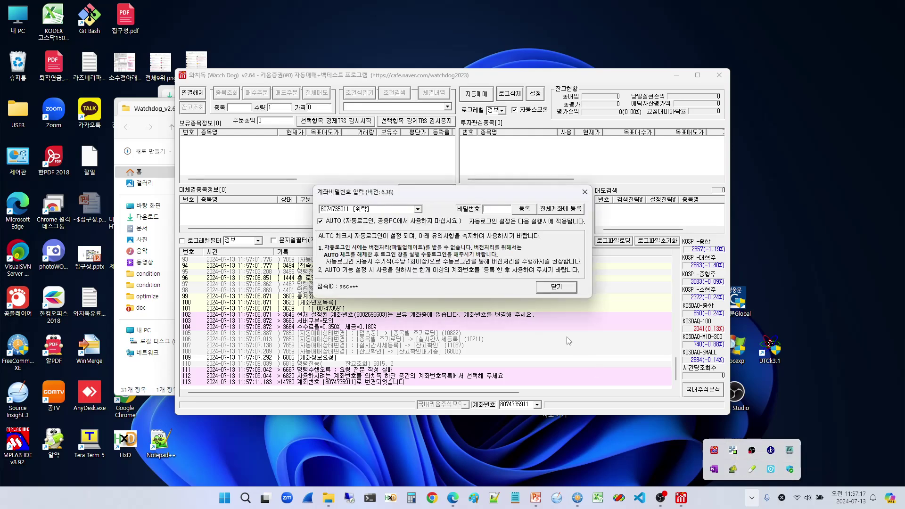
pyautogui.click(586, 194)
pyautogui.click(719, 75)
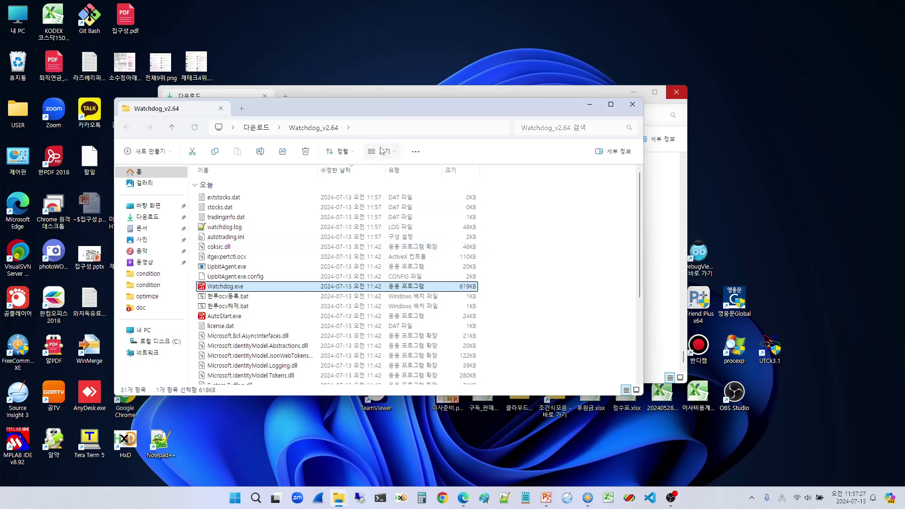
pyautogui.click(254, 325)
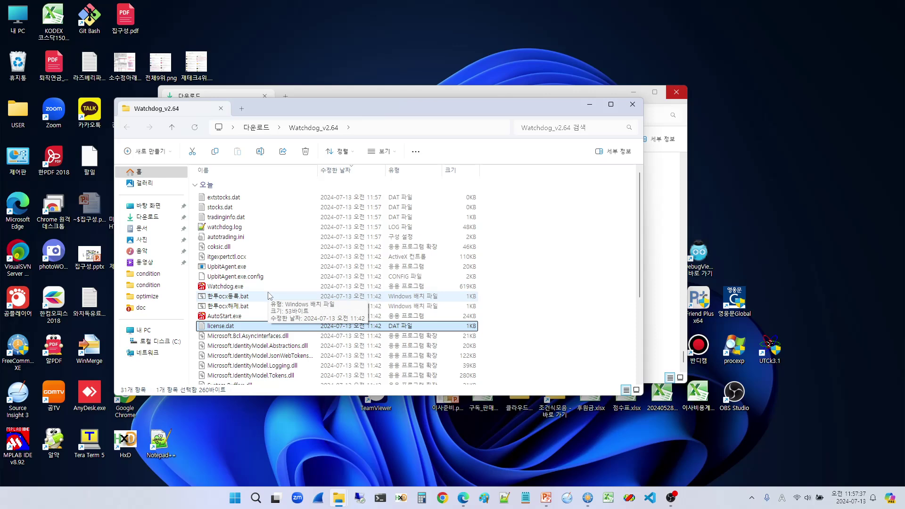
pyautogui.click(301, 346)
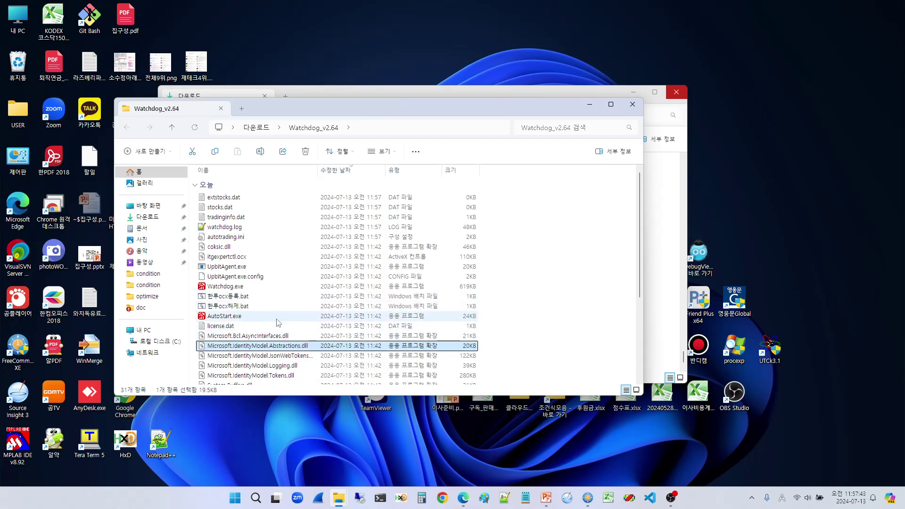
pyautogui.click(238, 296)
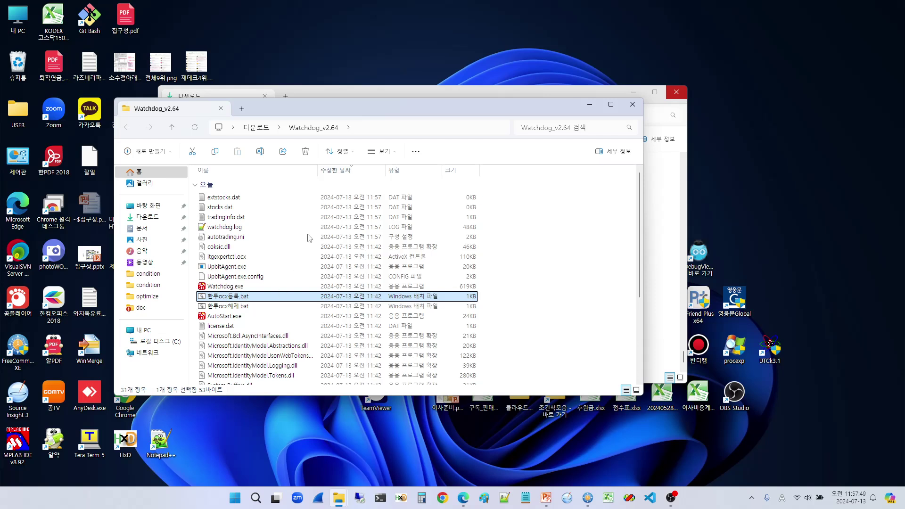
pyautogui.rightClick(254, 300)
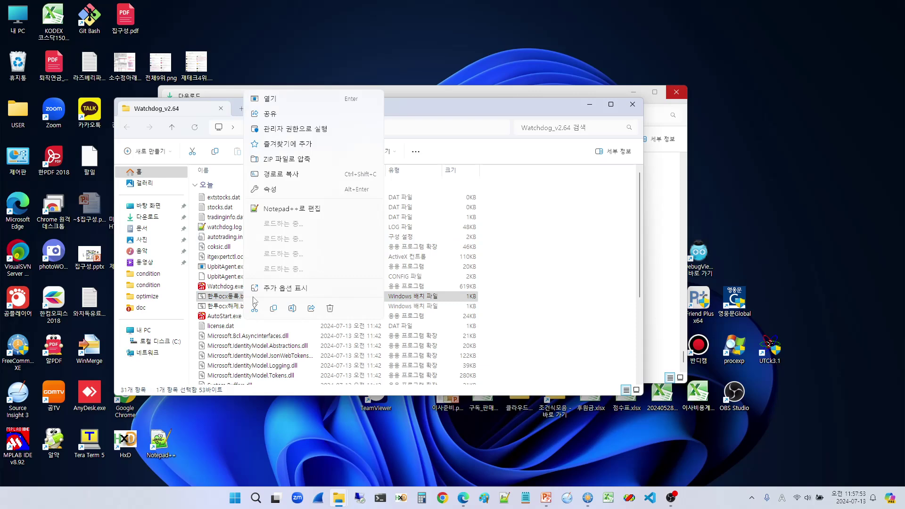
pyautogui.click(472, 315)
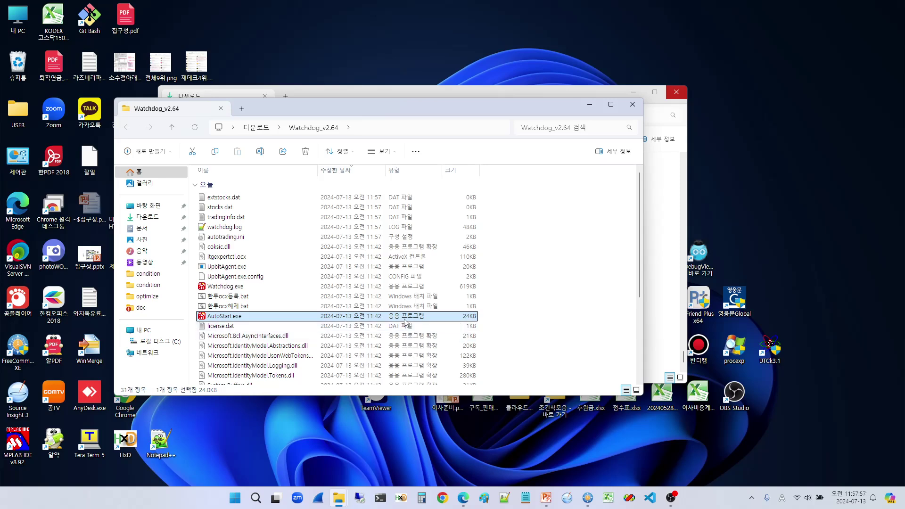
# Relaunch Watchdog.exe in 국내키움주식모드 and open the 국내주식분석 window.
pyautogui.doubleClick(233, 287)
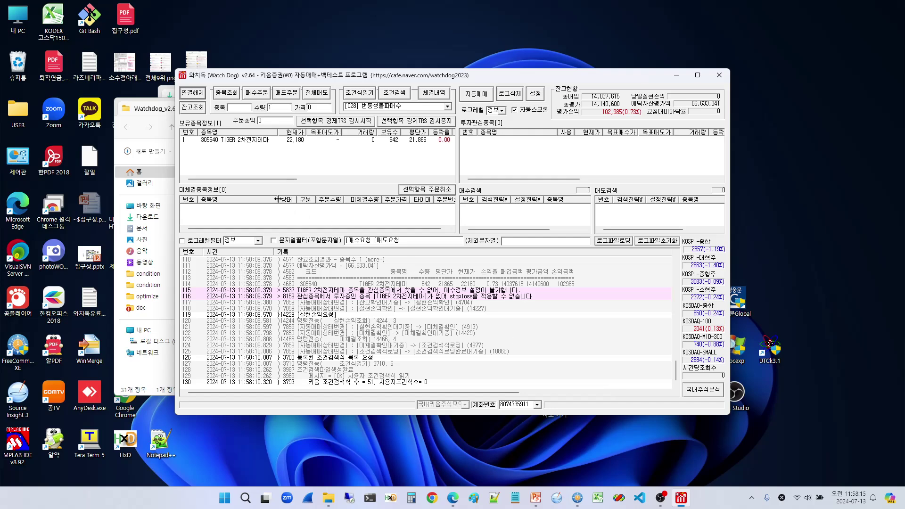
pyautogui.click(700, 392)
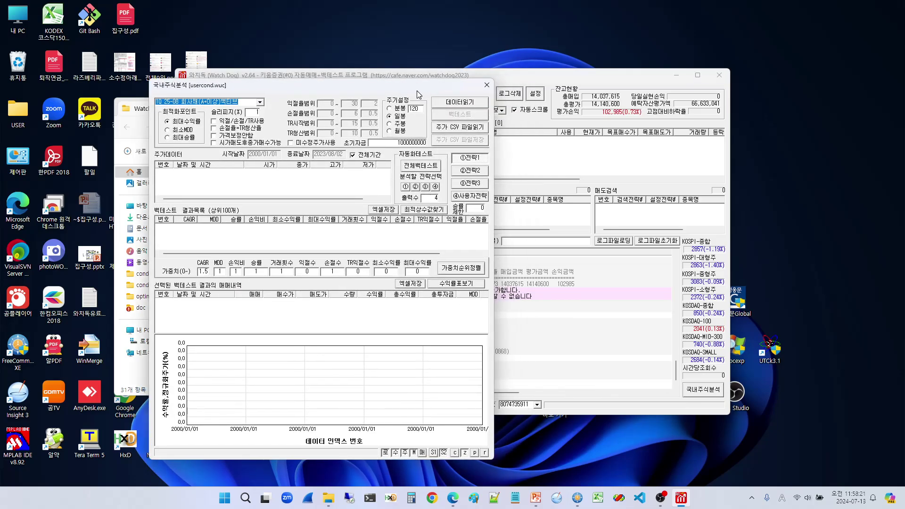
# Search the stock list for KODEX 코 and select KODEX 코스닥150레버리지 for analysis.
pyautogui.write('H')
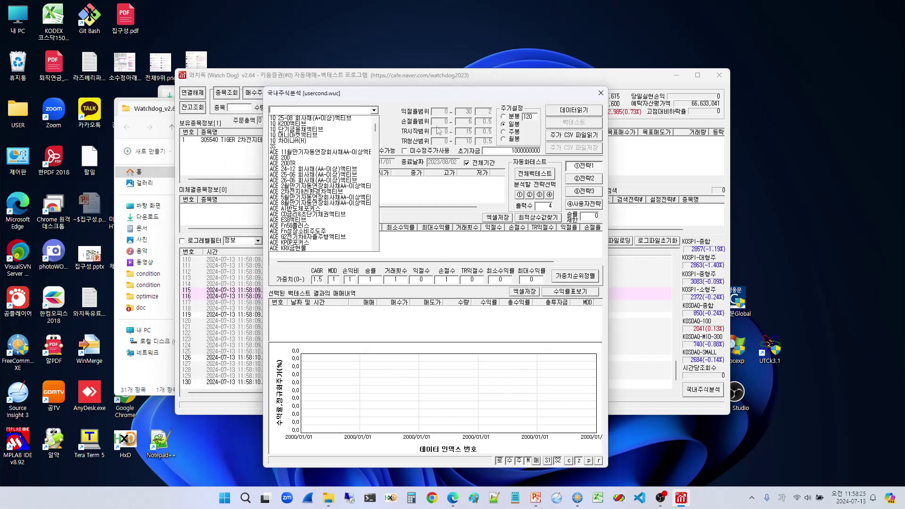
pyautogui.press('Hangul')
pyautogui.write('KODEX')
pyautogui.press('Hangul')
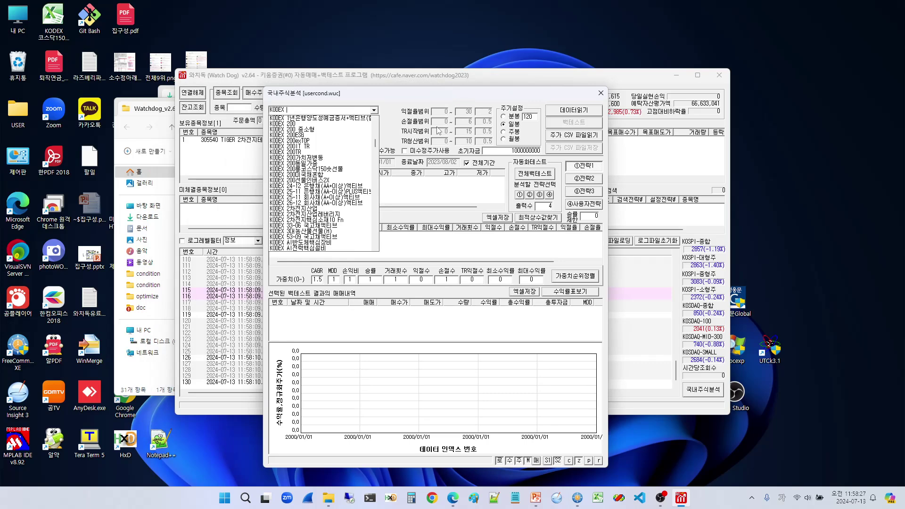
pyautogui.write('코')
pyautogui.press('Down')
pyautogui.press('Down')
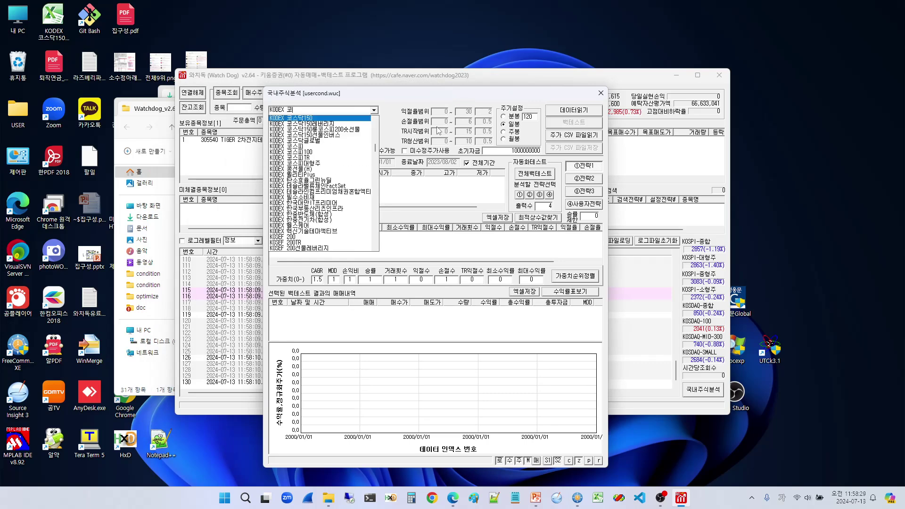
pyautogui.press('Return')
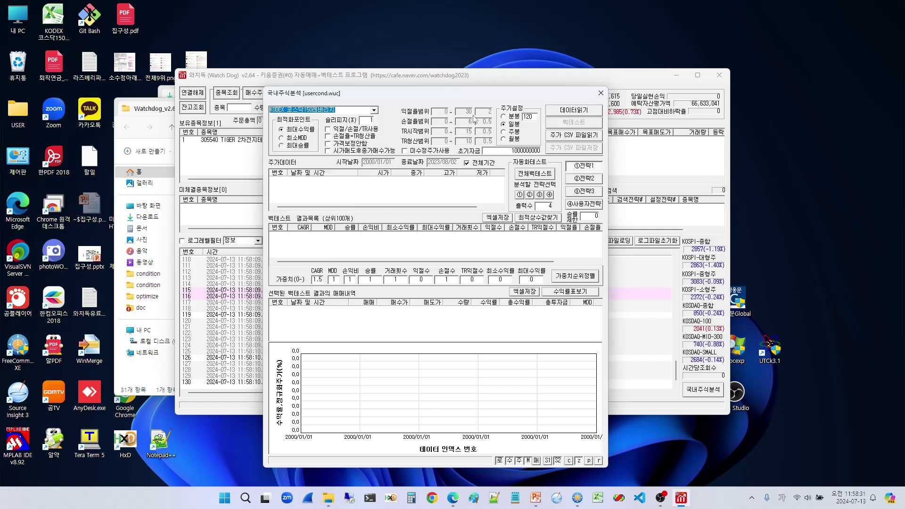
# Set 슬리피지 to 0.3% and load the stock's daily price data.
pyautogui.click(370, 120)
pyautogui.write('0.3')
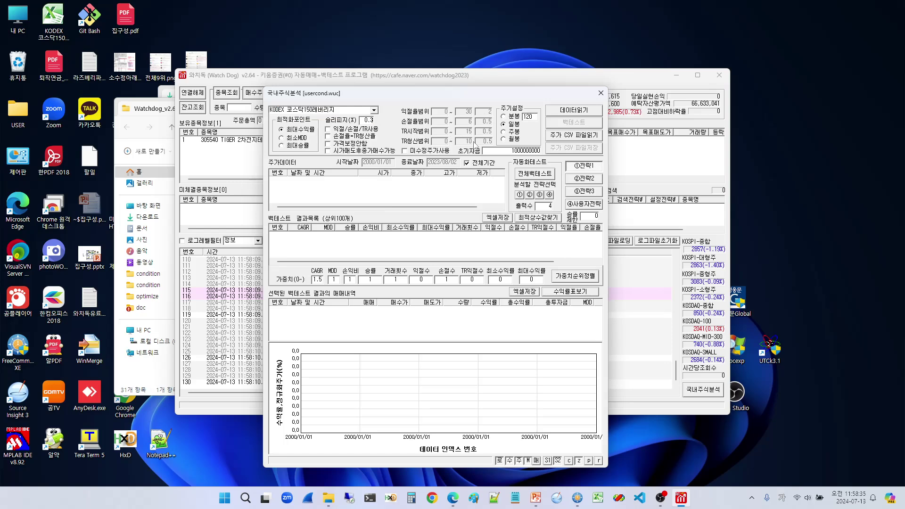
pyautogui.click(577, 113)
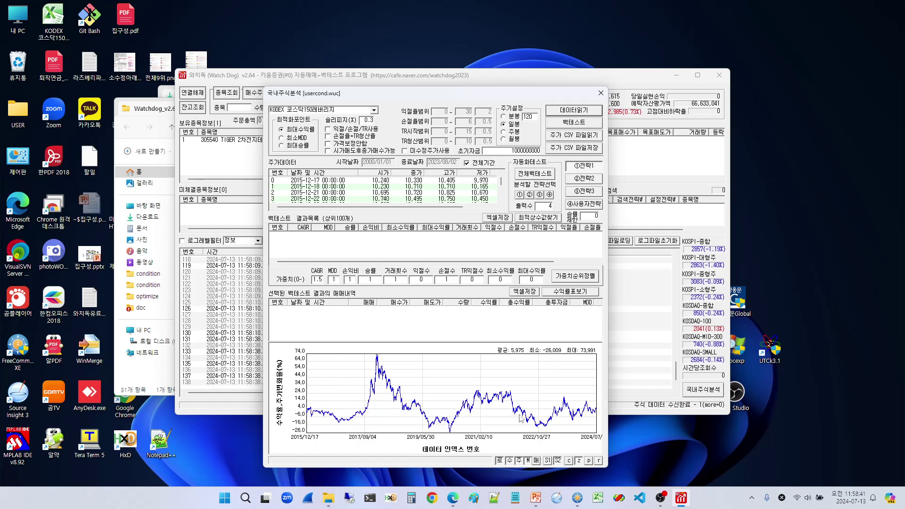
# Start a new 사용자전략 formula and enter close(1) > ma(10,1) as the 매수조건식.
pyautogui.click(580, 206)
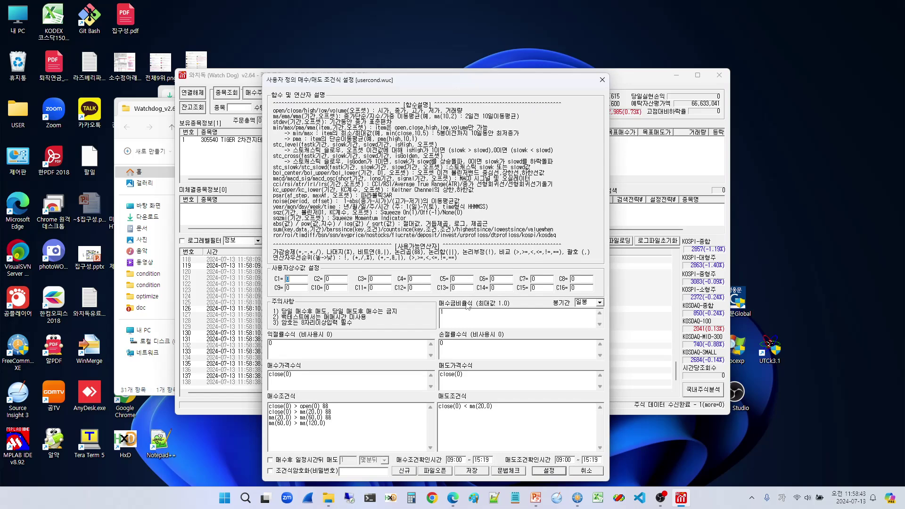
pyautogui.click(404, 471)
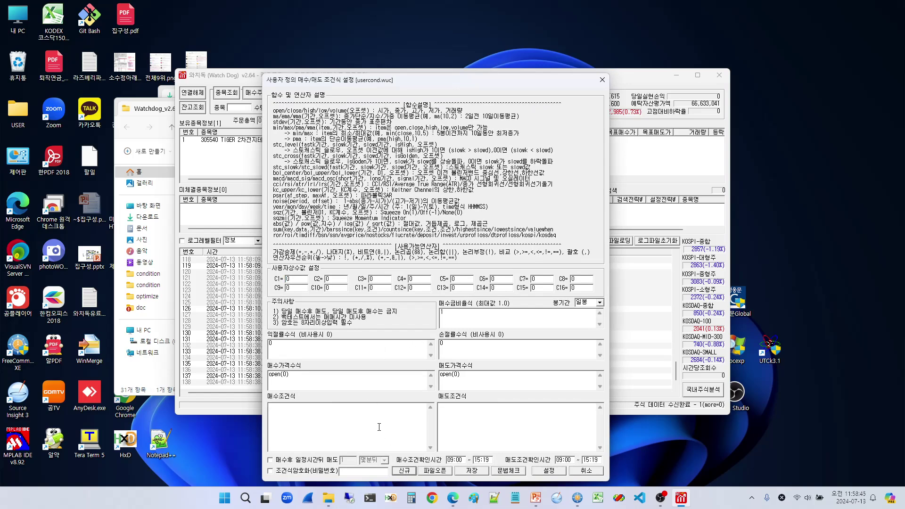
pyautogui.click(333, 413)
pyautogui.write('close(1) > ma(10,1)')
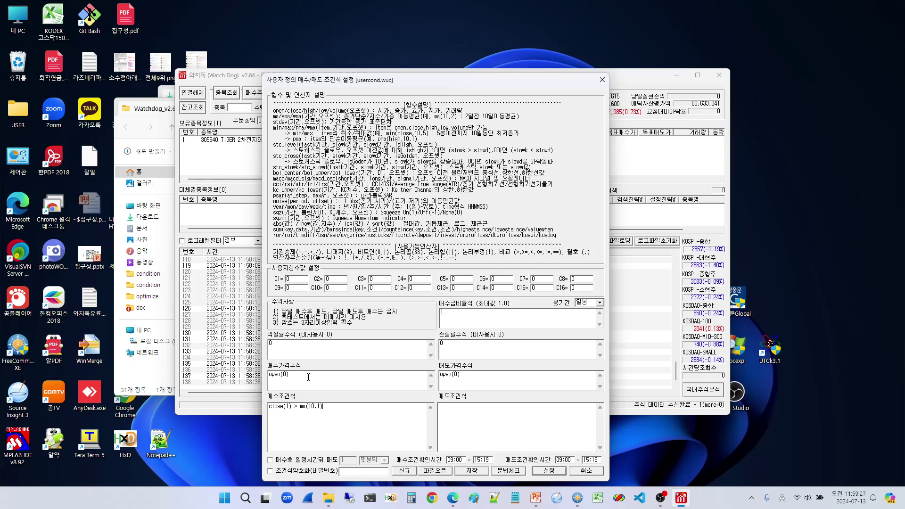
# Enter close(1) < ma(10,1) as the 매도조건식 of the user strategy, keeping open(0) as the 매수가격수식 and 매도가격수식.
pyautogui.moveTo(303, 375); pyautogui.dragTo(268, 374)
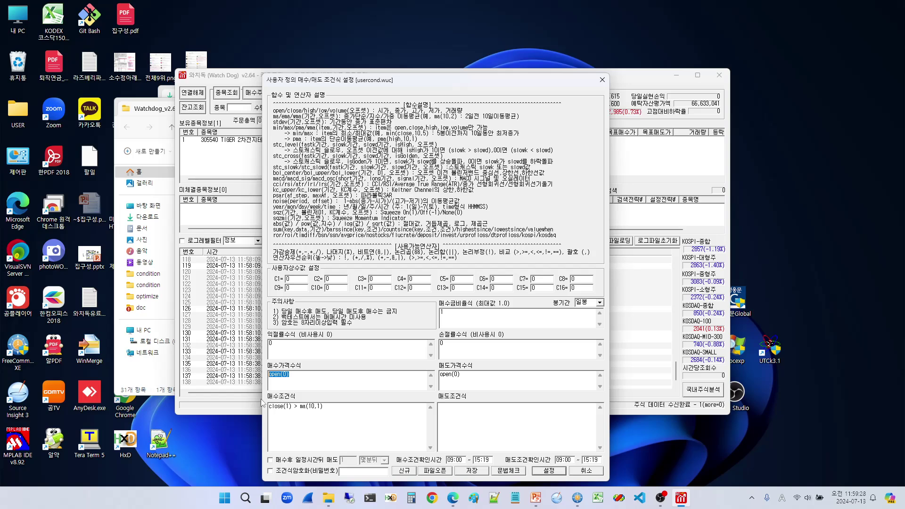
pyautogui.click(478, 410)
pyautogui.write('close(1) < ma(10,1)')
pyautogui.doubleClick(463, 375)
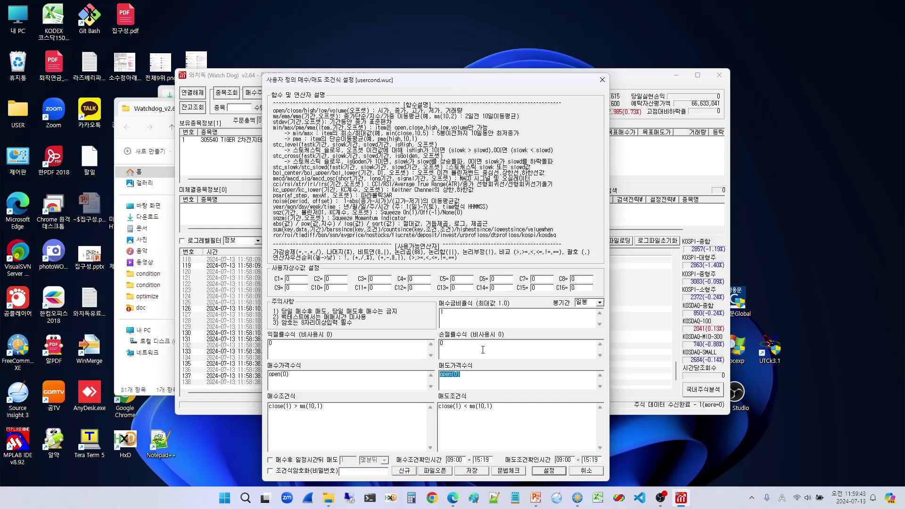
pyautogui.hotkey('shift', 'Tab')
pyautogui.click(470, 351)
pyautogui.hotkey('shift', 'Tab')
# Enter (close(1)>ma(10,1))*1 + (close(1)<=ma(10,1))*0.5 as the 매수금비율식.
pyautogui.write('0.5')
pyautogui.doubleClick(463, 311)
pyautogui.write('1')
pyautogui.hotkey('shift', 'Home')
pyautogui.write('close(1)>ma(10,1))')
pyautogui.press('Home')
pyautogui.write('(*1 +')
pyautogui.hotkey('shift', 'Home')
pyautogui.hotkey('ctrl', 'c')
pyautogui.press('Home')
pyautogui.hotkey('ctrl', 'v')
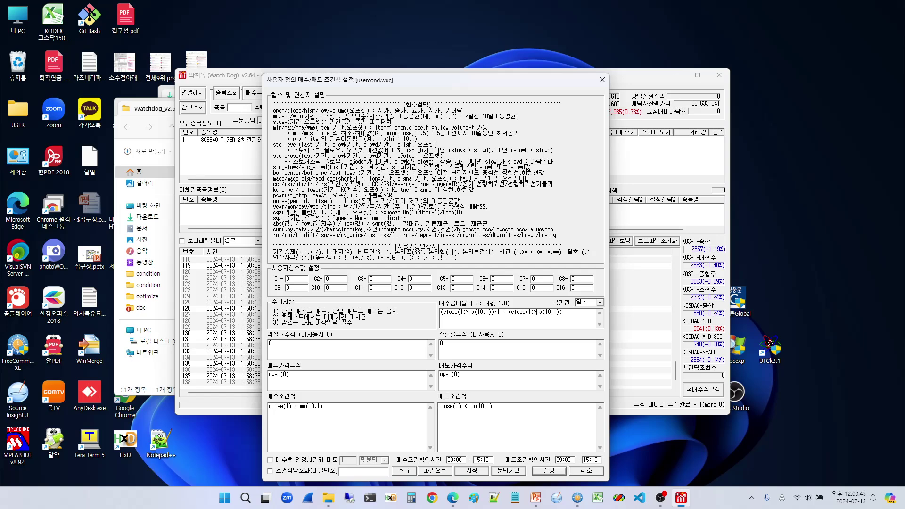
pyautogui.press('BackSpace')
pyautogui.write('<=')
# Set the 매수금비율식 to 1 and backtest the applied user strategy on KODEX 코스닥150레버리지.
pyautogui.moveTo(581, 314); pyautogui.dragTo(440, 313)
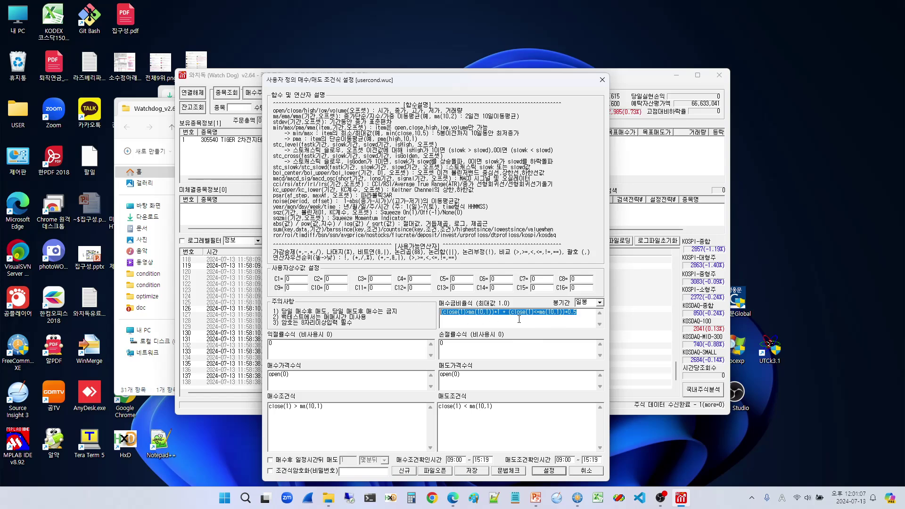
pyautogui.write('1')
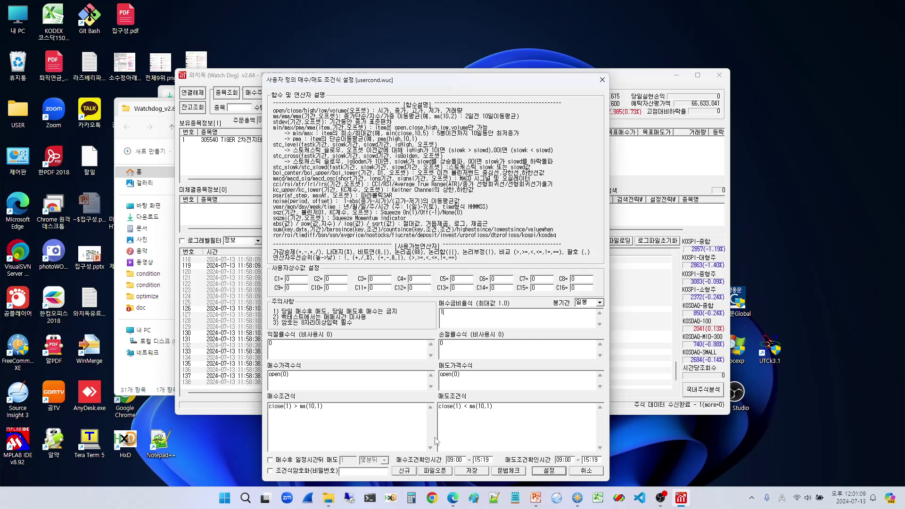
pyautogui.click(542, 471)
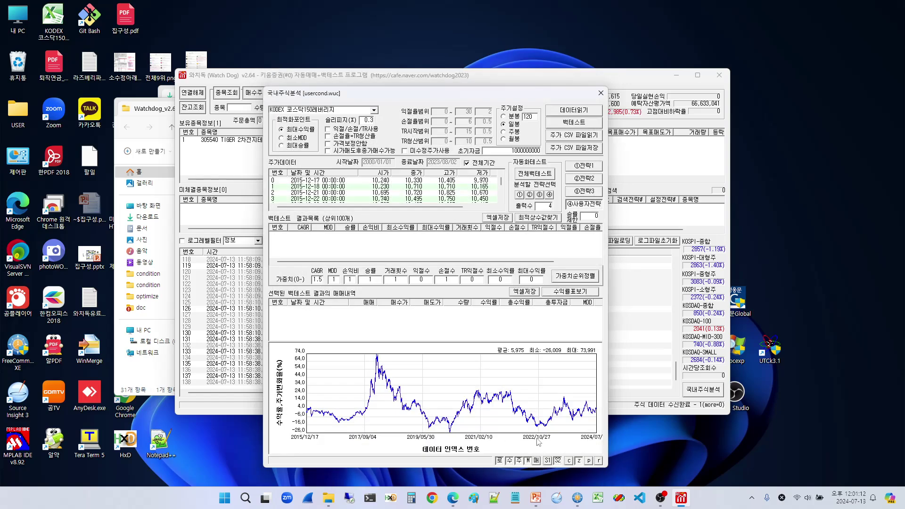
pyautogui.click(561, 124)
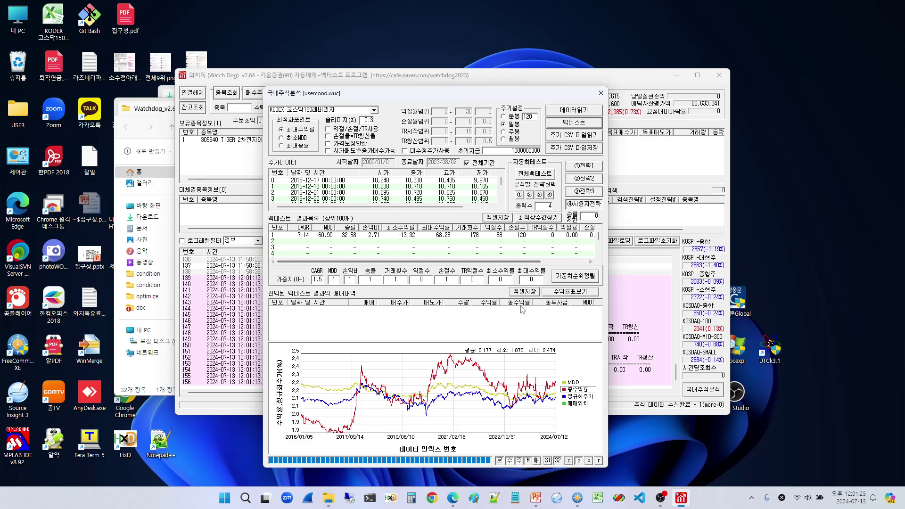
# Review the 실현손익기준 년월 수익률표 for the backtest and close it.
pyautogui.click(562, 292)
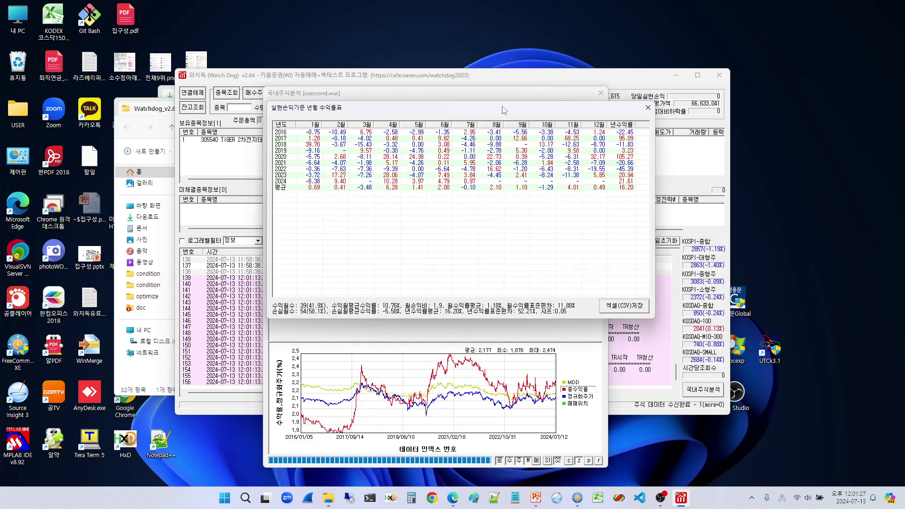
pyautogui.moveTo(541, 84); pyautogui.dragTo(615, 165)
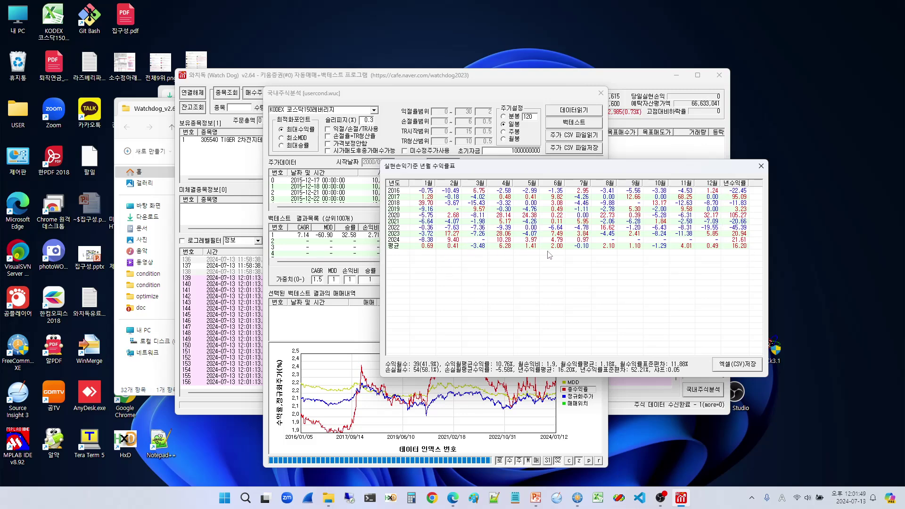
pyautogui.click(761, 166)
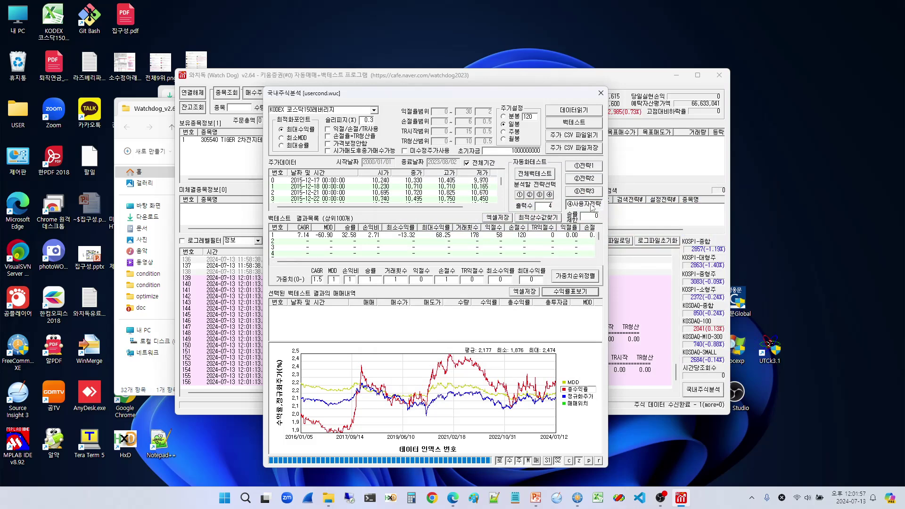
# Load the trade history of the first backtest result and place its 년월 수익률표 beside the analysis window.
pyautogui.doubleClick(427, 235)
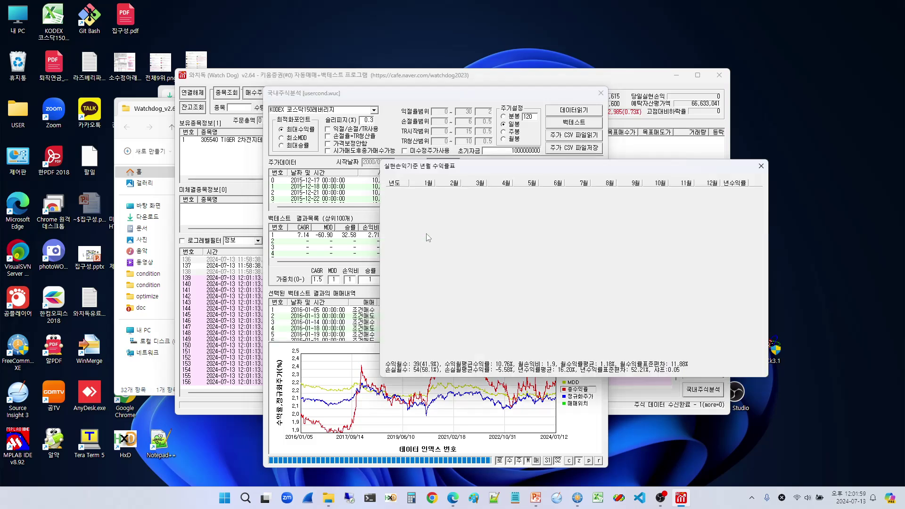
pyautogui.moveTo(559, 166); pyautogui.dragTo(570, 184)
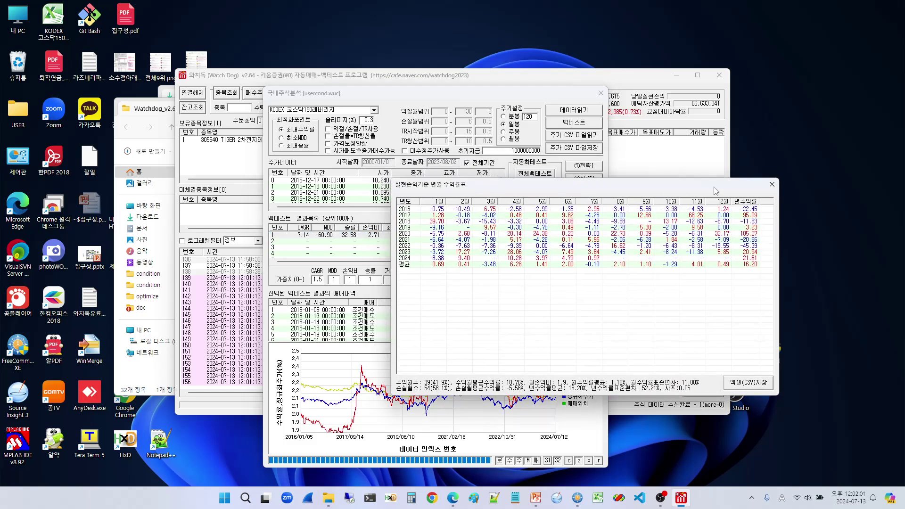
pyautogui.click(772, 184)
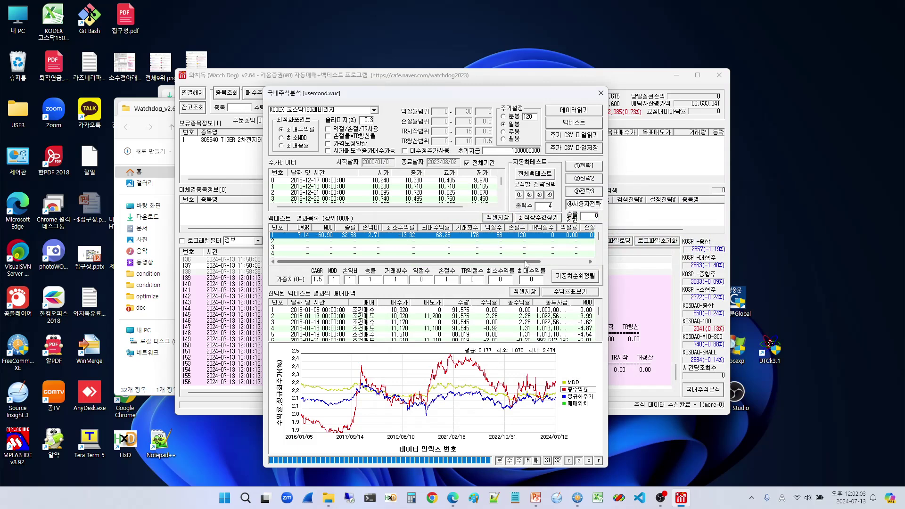
pyautogui.doubleClick(326, 236)
pyautogui.moveTo(423, 189); pyautogui.dragTo(604, 231)
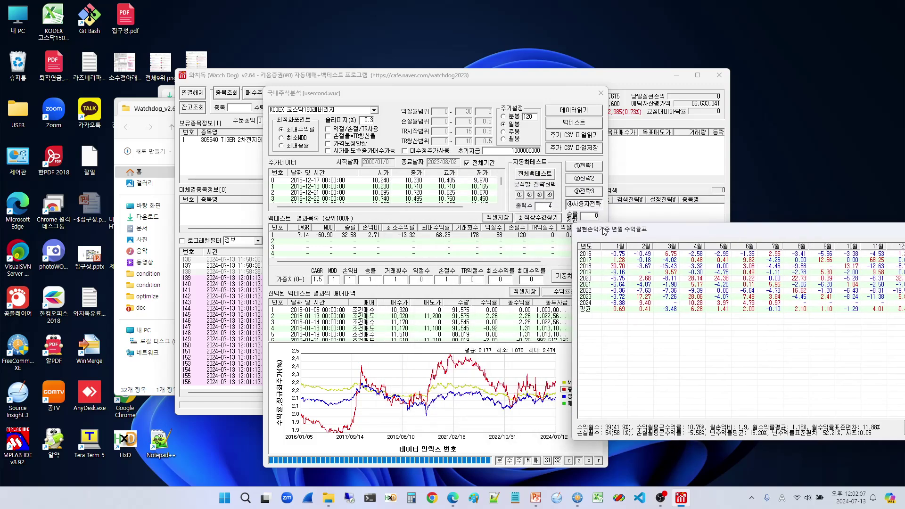
# Examine the individual trades in the 매매내역 list against their dates on the return chart.
pyautogui.click(436, 330)
pyautogui.press('End')
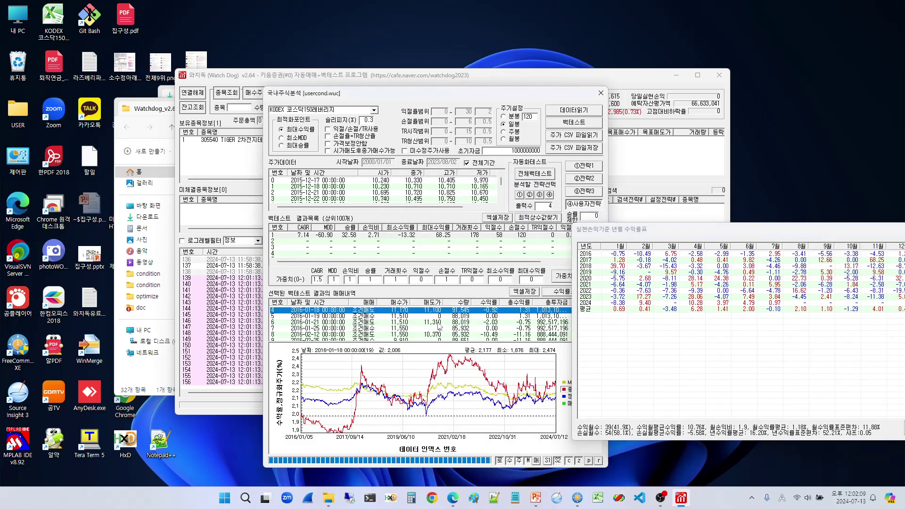
pyautogui.scroll(20, 406, 320)
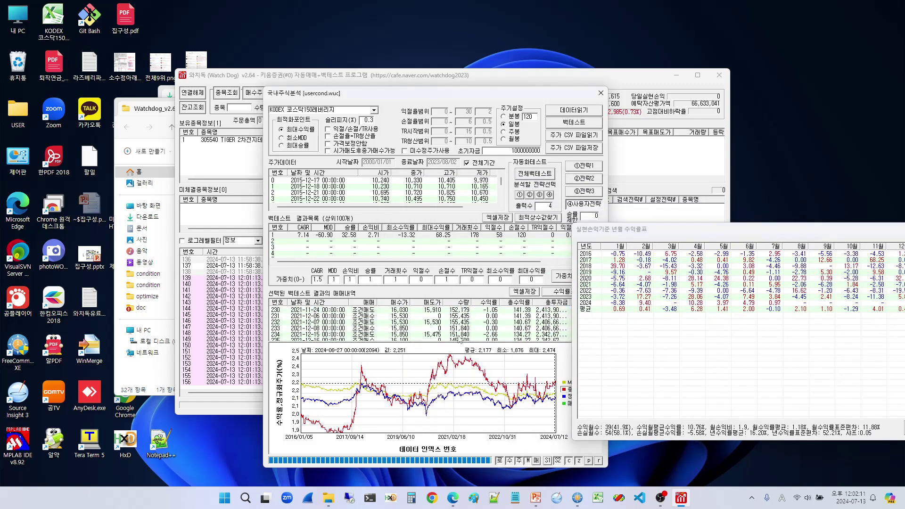
pyautogui.click(404, 316)
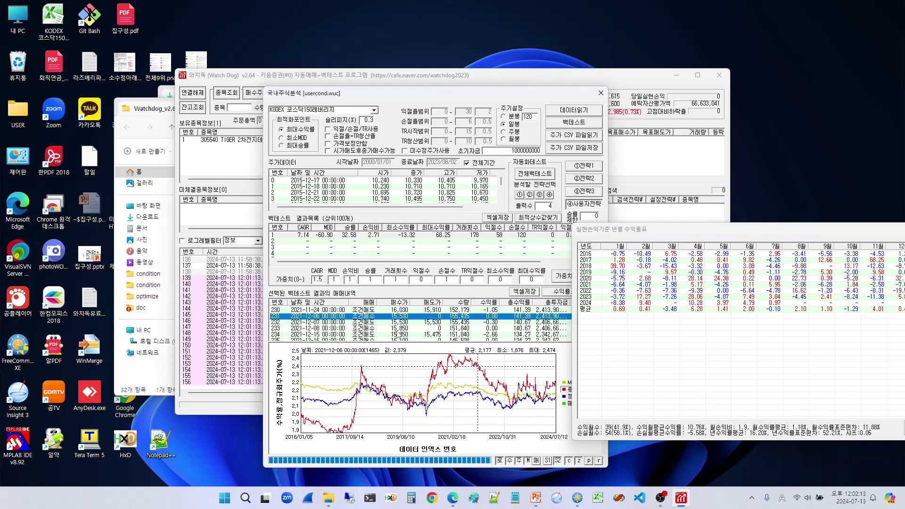
pyautogui.scroll(20, 398, 330)
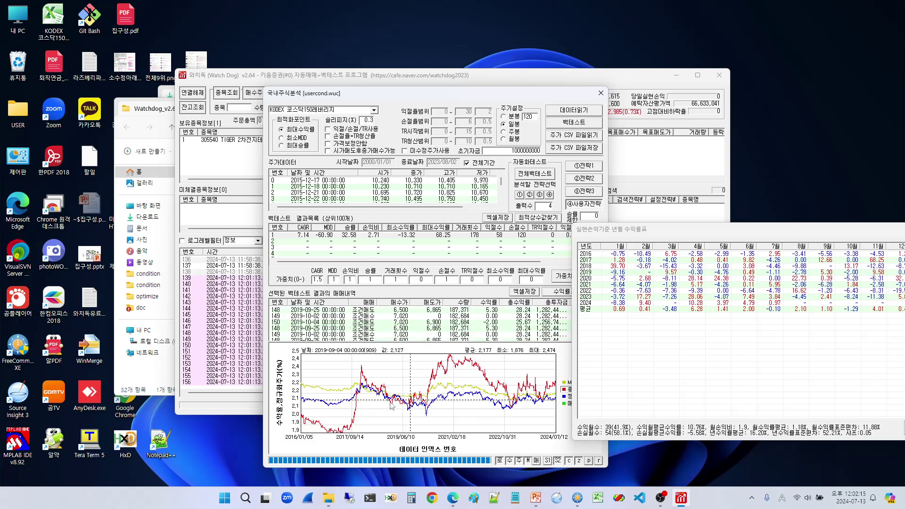
pyautogui.moveTo(391, 406); pyautogui.dragTo(490, 403)
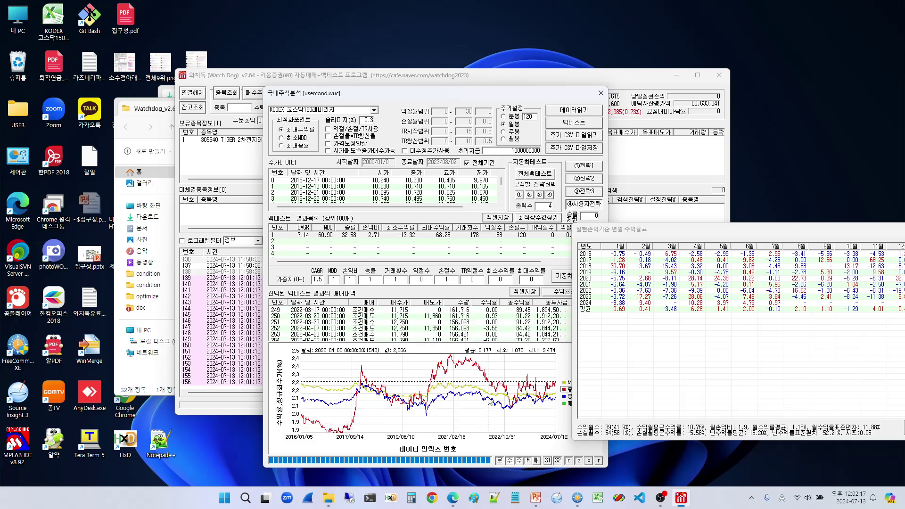
pyautogui.click(479, 378)
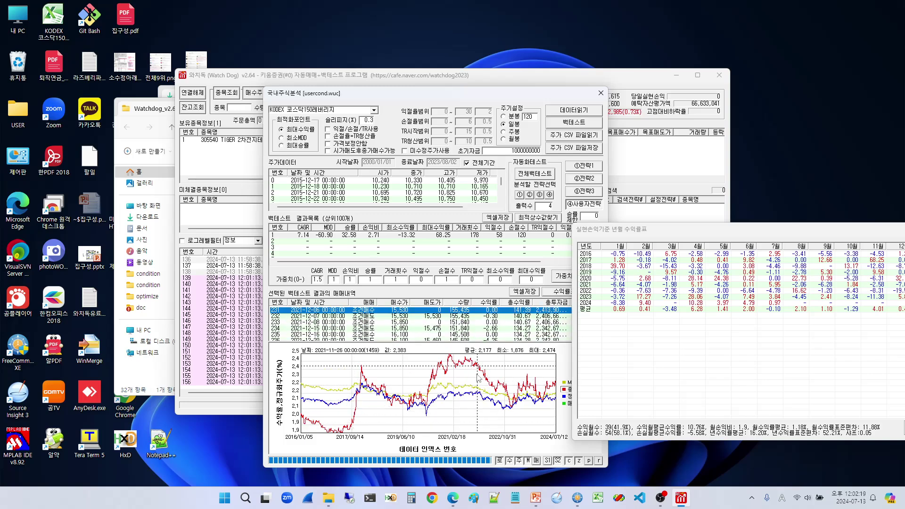
pyautogui.scroll(-10, 497, 323)
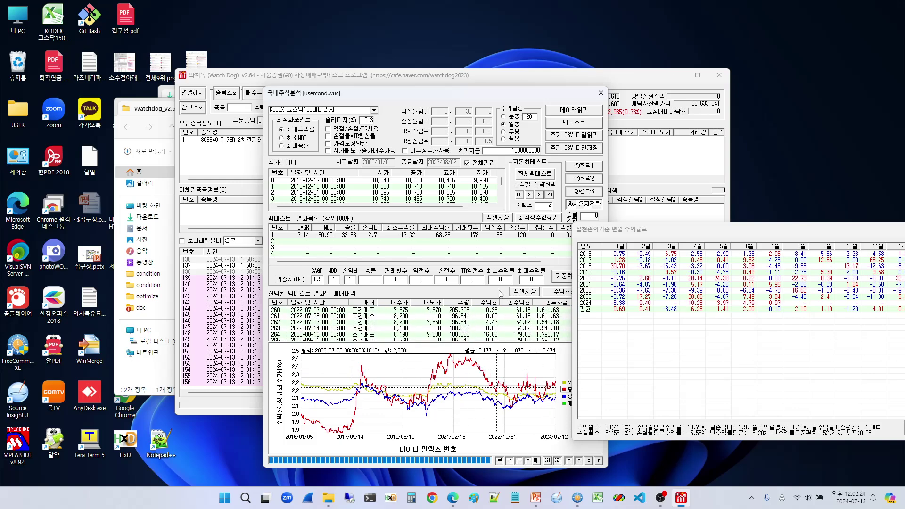
pyautogui.moveTo(436, 94); pyautogui.dragTo(406, 84)
pyautogui.scroll(-20, 491, 295)
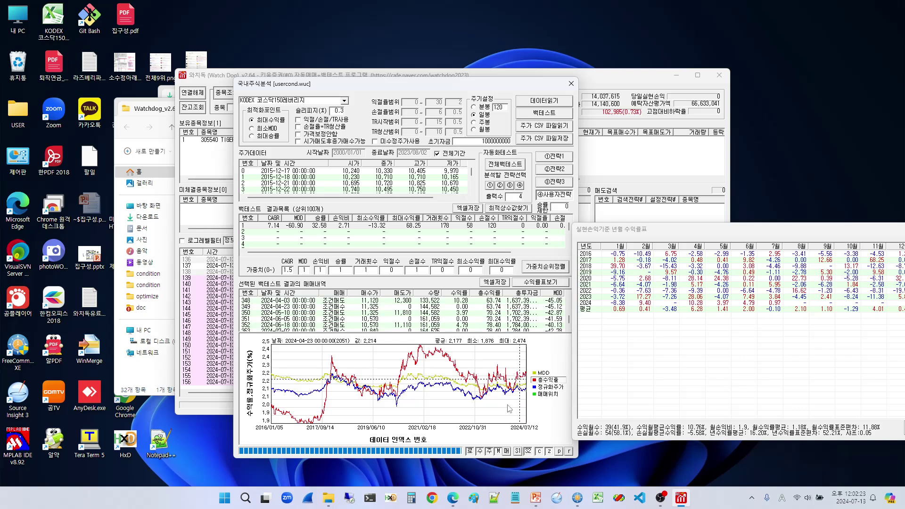
pyautogui.scroll(20, 509, 409)
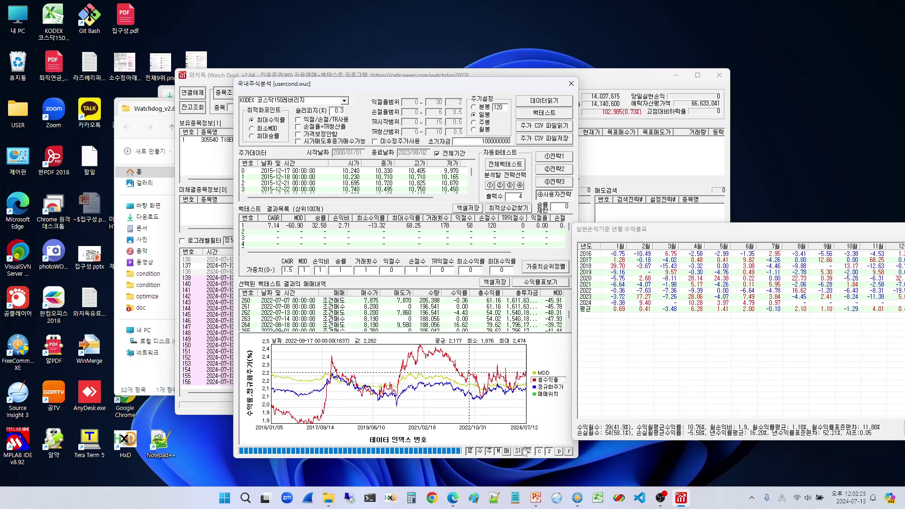
pyautogui.scroll(20, 525, 452)
# Zoom the return chart into part of its period, shift the visible range, and restore the full period.
pyautogui.click(546, 452)
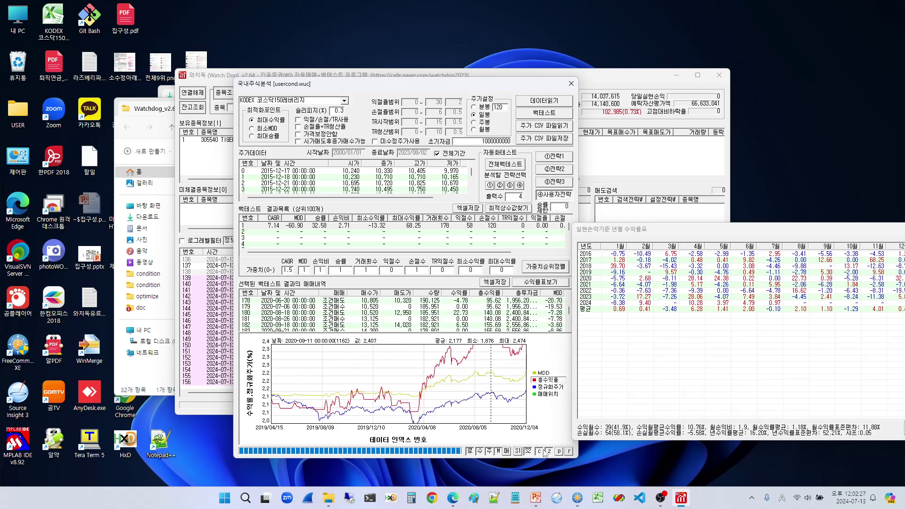
pyautogui.moveTo(520, 424); pyautogui.dragTo(376, 406)
pyautogui.scroll(-12, 376, 407)
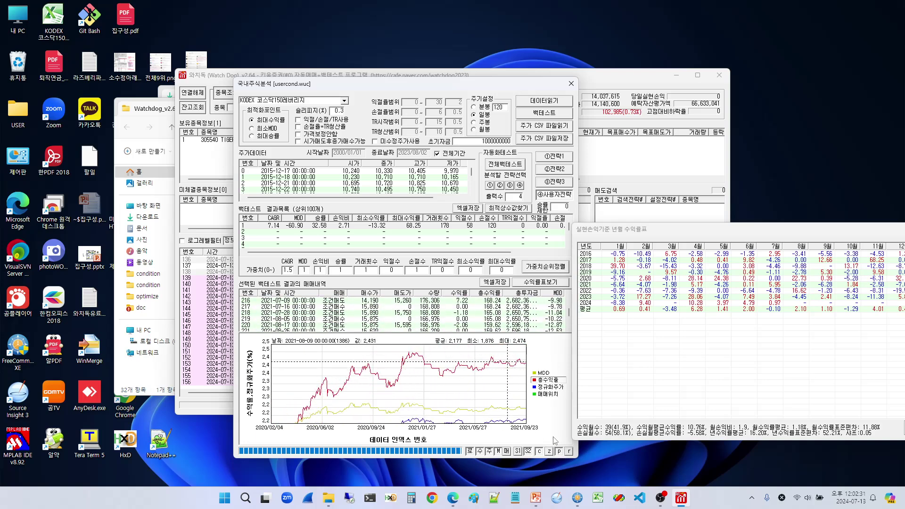
pyautogui.click(570, 453)
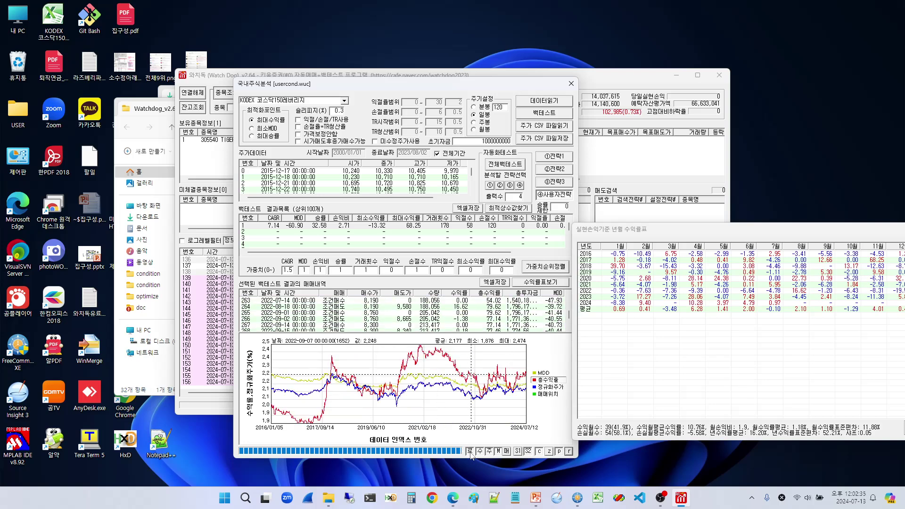
# Toggle the result chart's log scale and compare its 총수익률, 정규화주가 and MDD series.
pyautogui.click(396, 231)
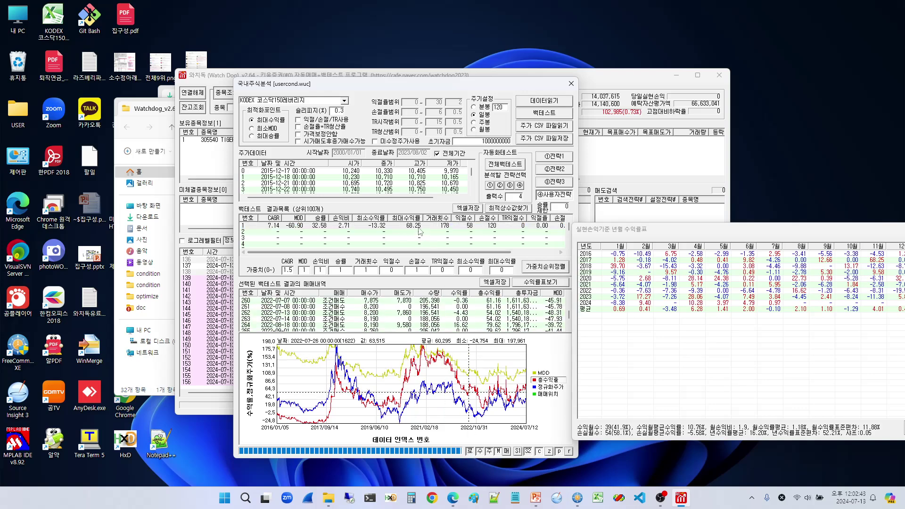
pyautogui.click(469, 451)
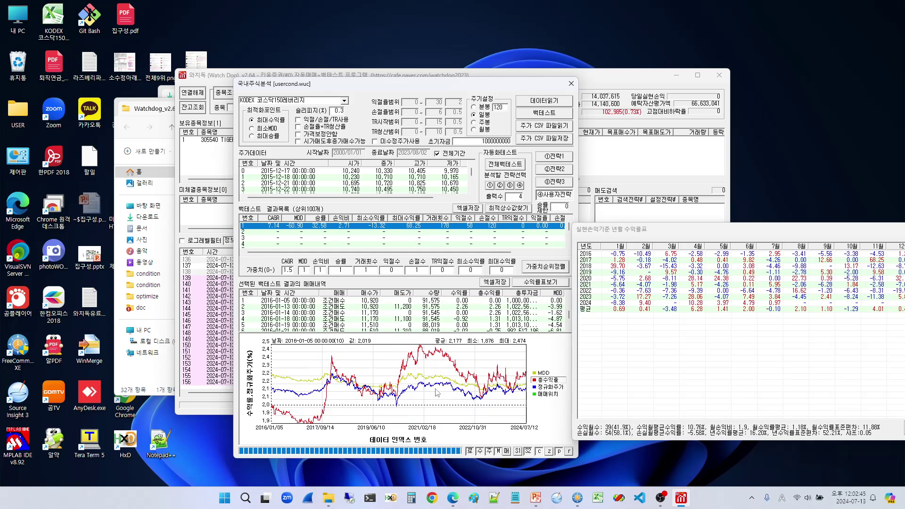
pyautogui.click(480, 453)
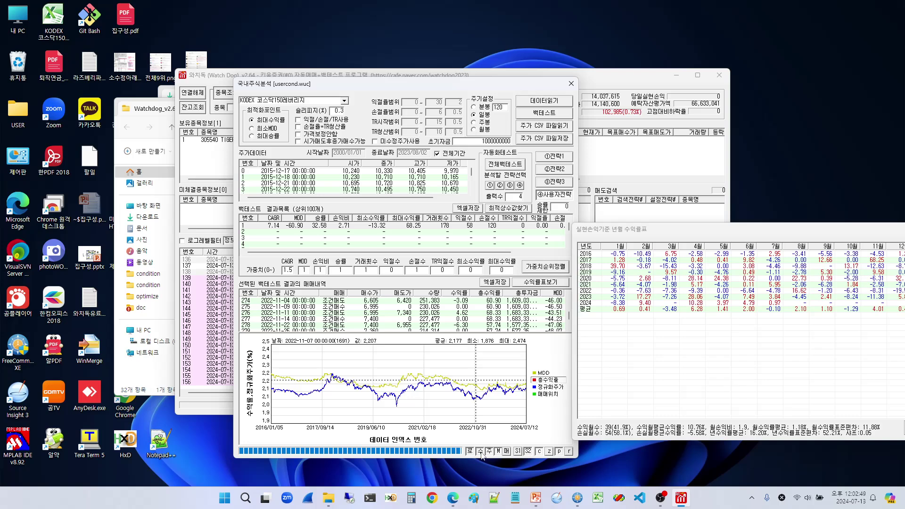
pyautogui.click(480, 452)
pyautogui.click(489, 451)
pyautogui.click(489, 451)
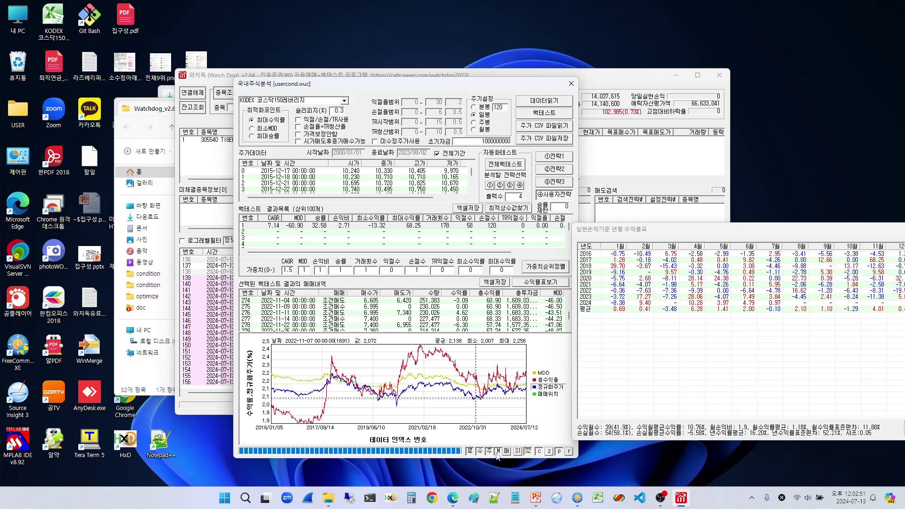
pyautogui.click(499, 451)
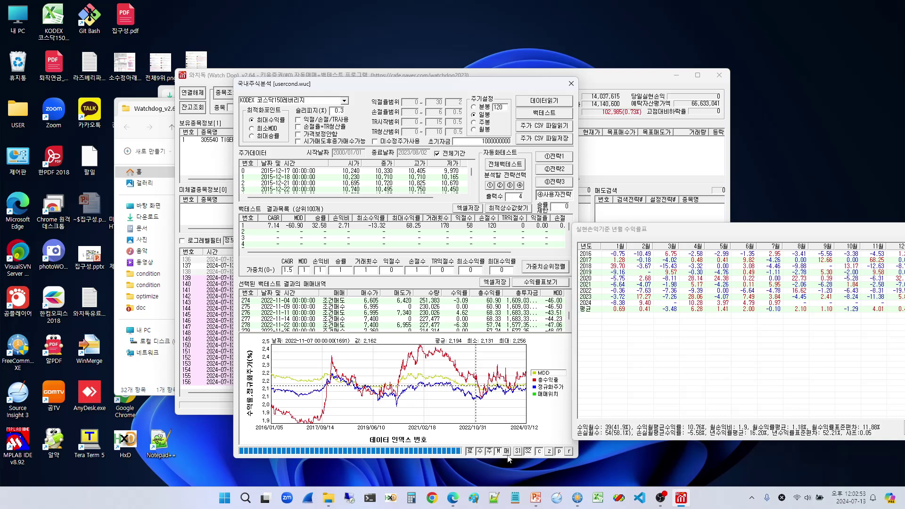
# Show the 매매위치 markers on the chart and zoom into about 2020/06/11 to 2020/10/08.
pyautogui.click(507, 451)
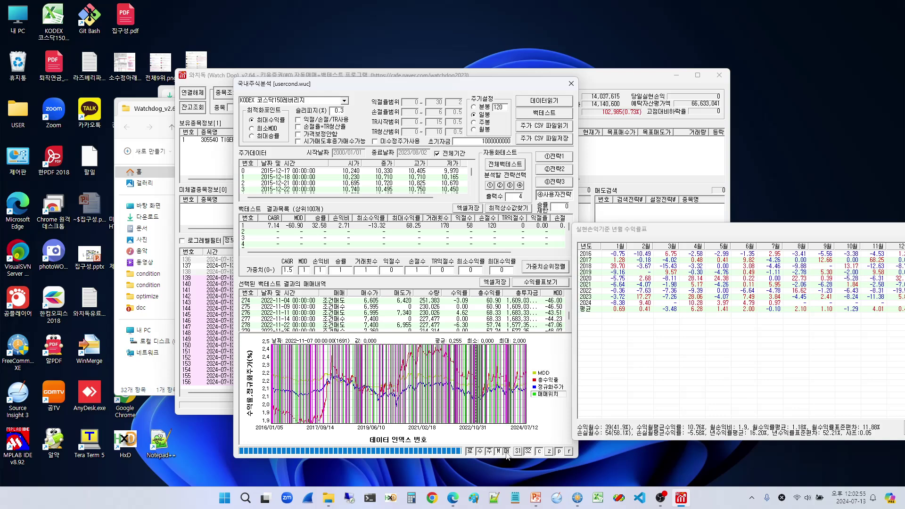
pyautogui.scroll(5, 512, 426)
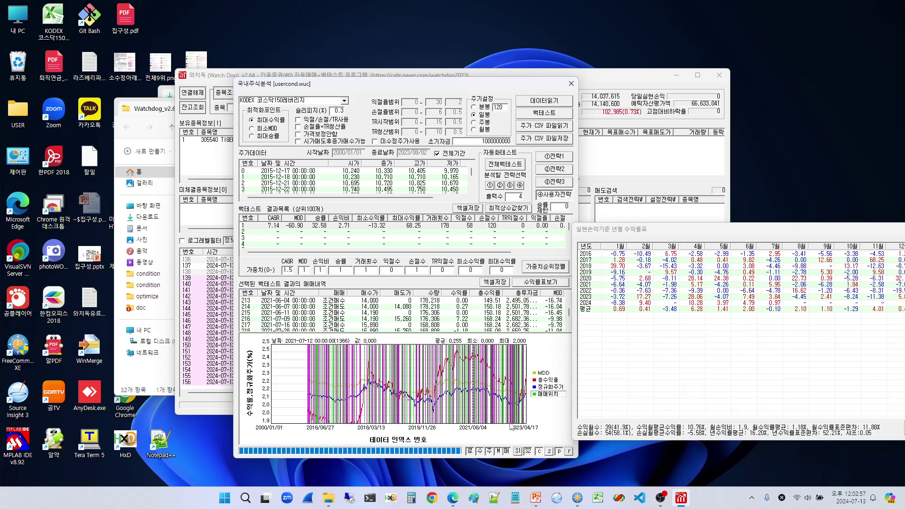
pyautogui.scroll(-5, 511, 427)
pyautogui.click(548, 451)
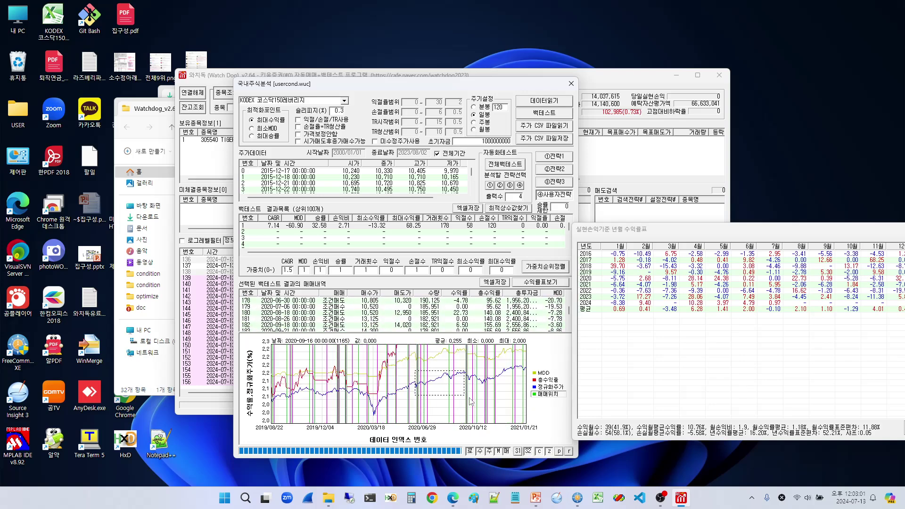
pyautogui.scroll(-3, 432, 391)
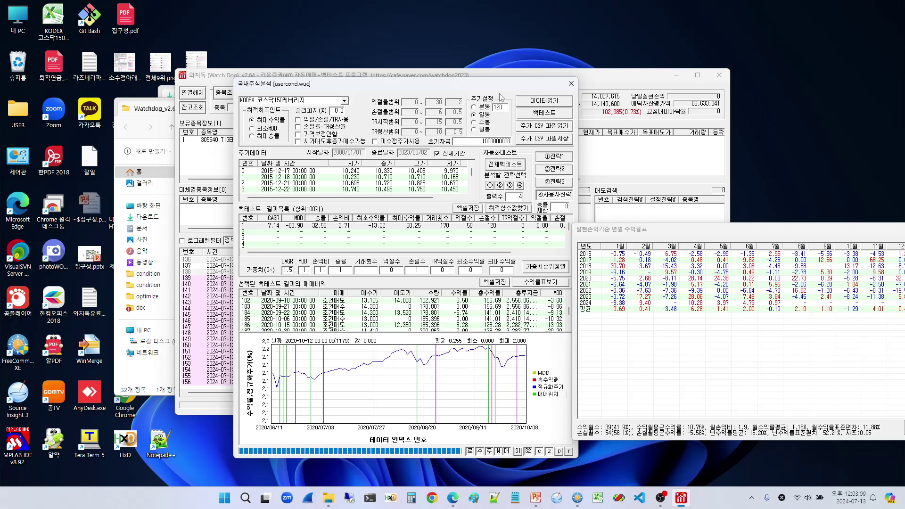
# Open the 최적 상수값 (C1~C16) 찾기 dialog and place it beside the stock analysis window.
pyautogui.moveTo(497, 89); pyautogui.dragTo(459, 83)
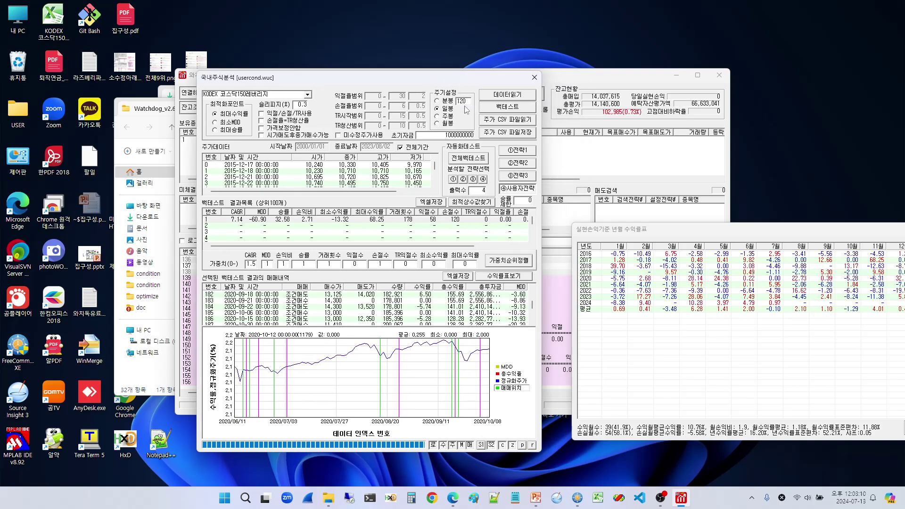
pyautogui.click(470, 202)
pyautogui.moveTo(356, 94); pyautogui.dragTo(715, 99)
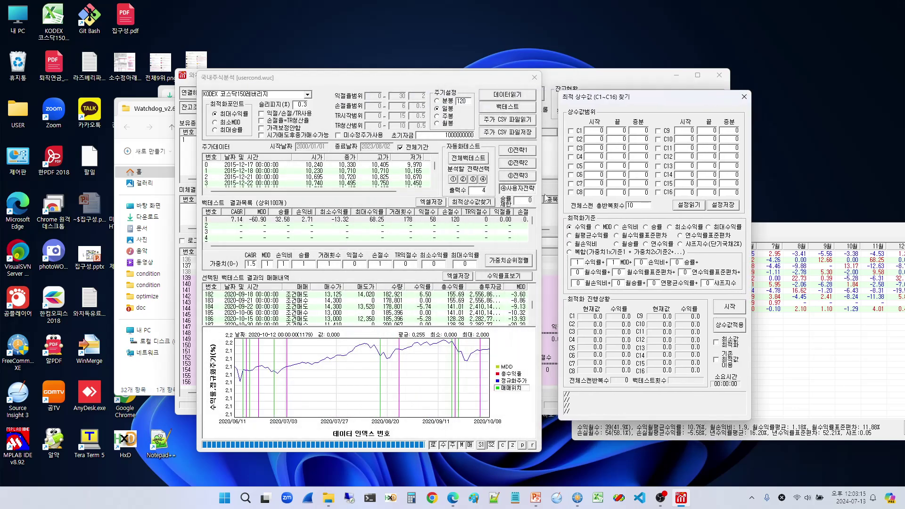
# Change the user strategy to buy on close(1) > ma(C1,1) and sell on close(1) < ma(C2,1), with C1 and C2 both set to 10.
pyautogui.click(521, 190)
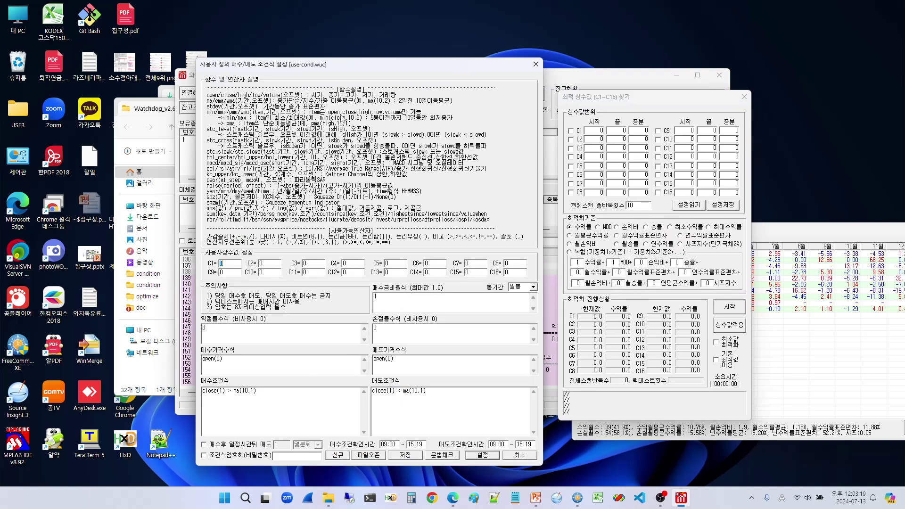
pyautogui.moveTo(366, 63); pyautogui.dragTo(441, 56)
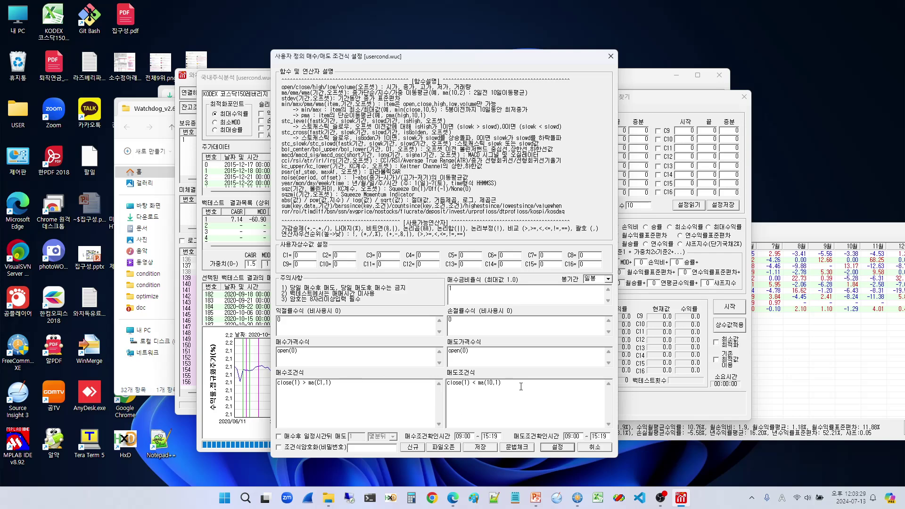
pyautogui.press('BackSpace')
pyautogui.press('BackSpace')
pyautogui.write('10')
pyautogui.click(555, 448)
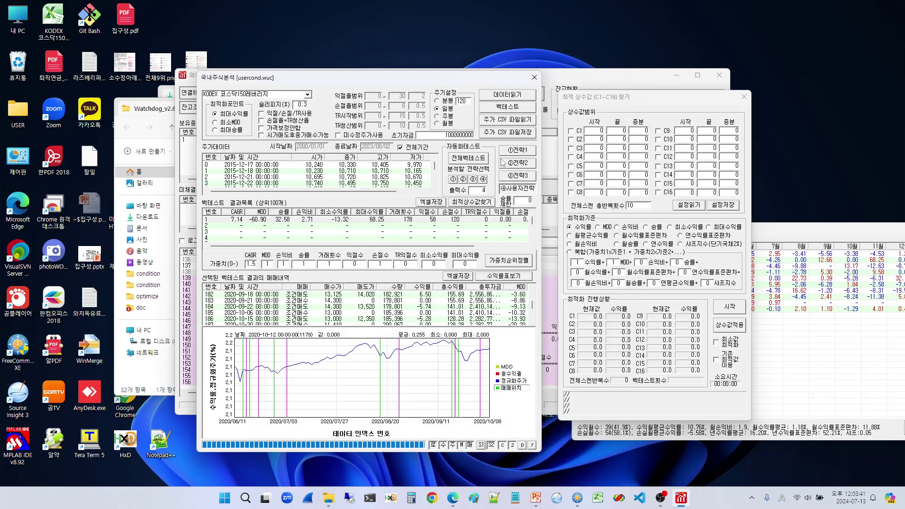
# Rerun the backtest with the constant-based conditions and hide the 매매위치 markers on the chart.
pyautogui.click(503, 110)
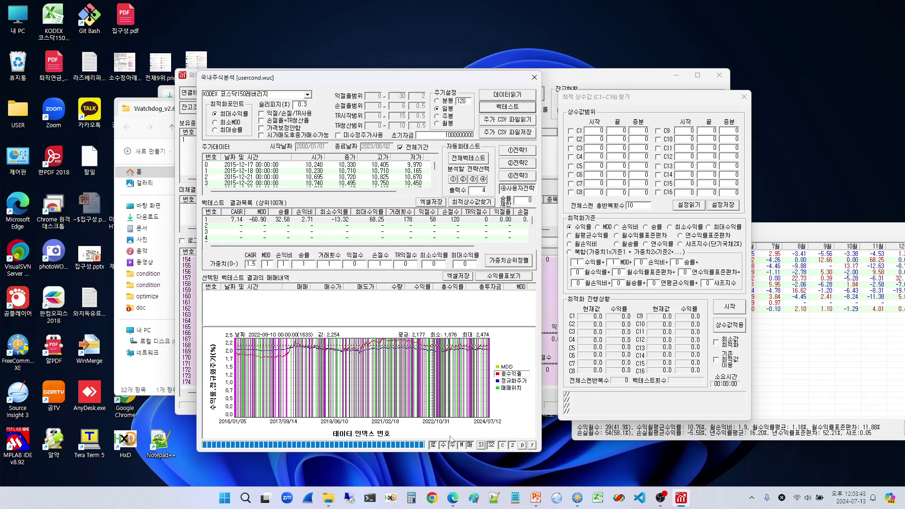
pyautogui.click(471, 446)
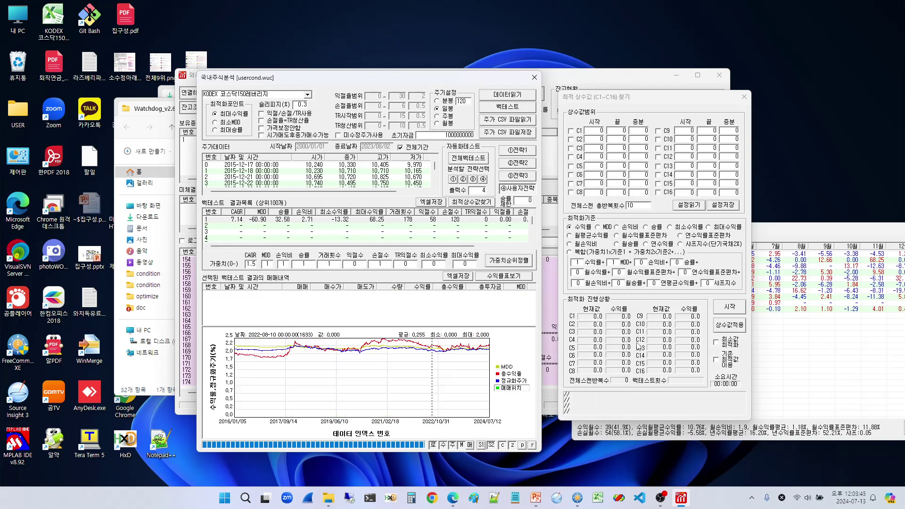
# Search for the optimal C1 and C2 by 수익률, each ranging from 3 to 120 in increments of 1.
pyautogui.moveTo(609, 103); pyautogui.dragTo(601, 102)
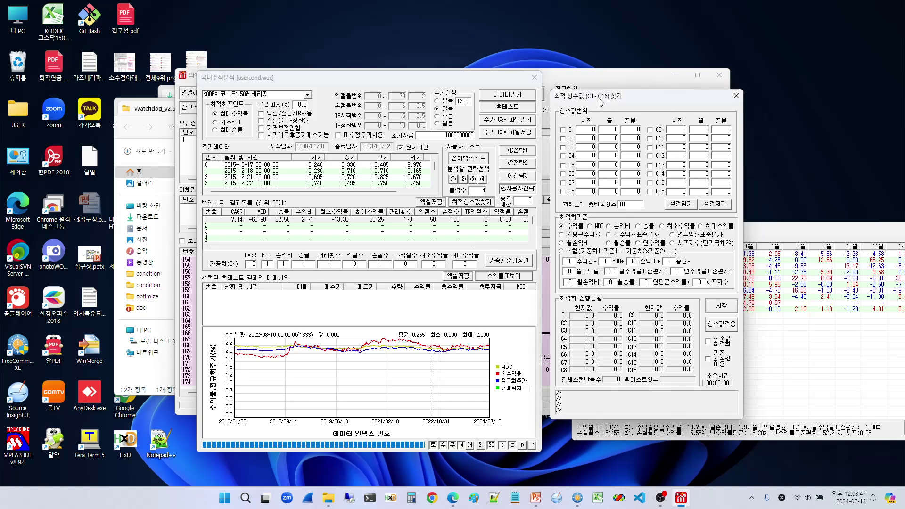
pyautogui.click(570, 131)
pyautogui.click(593, 129)
pyautogui.doubleClick(609, 139)
pyautogui.write('1')
pyautogui.click(721, 363)
pyautogui.click(719, 363)
pyautogui.click(722, 306)
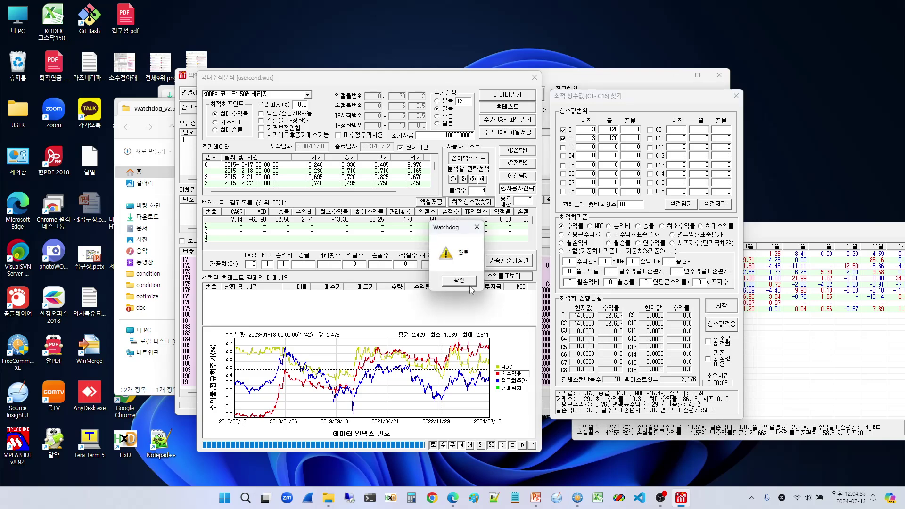
pyautogui.click(460, 281)
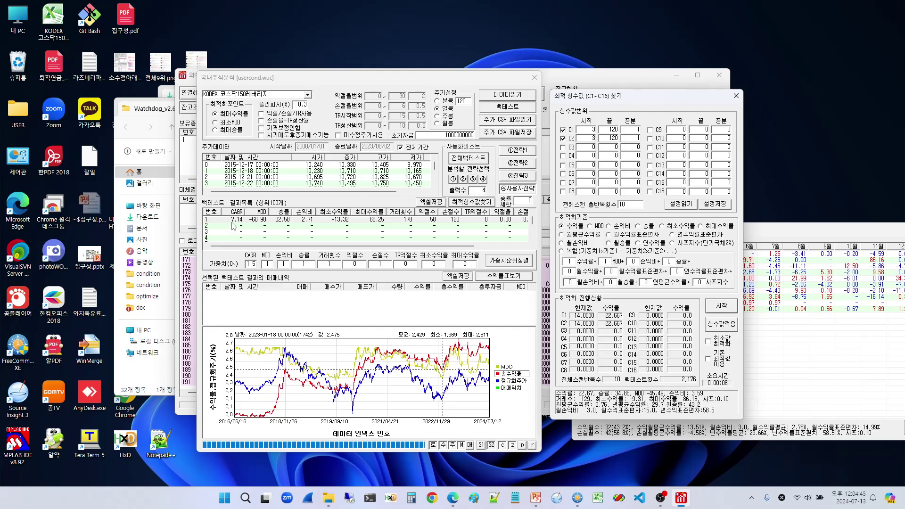
# Apply the return-optimised constants C1=14 and C2=14 to the user strategy and rerun the backtest.
pyautogui.click(516, 190)
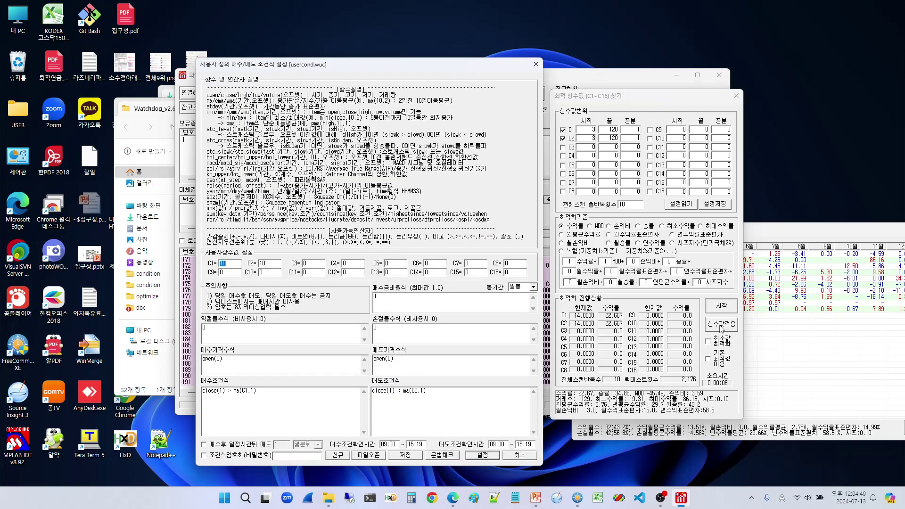
pyautogui.click(721, 326)
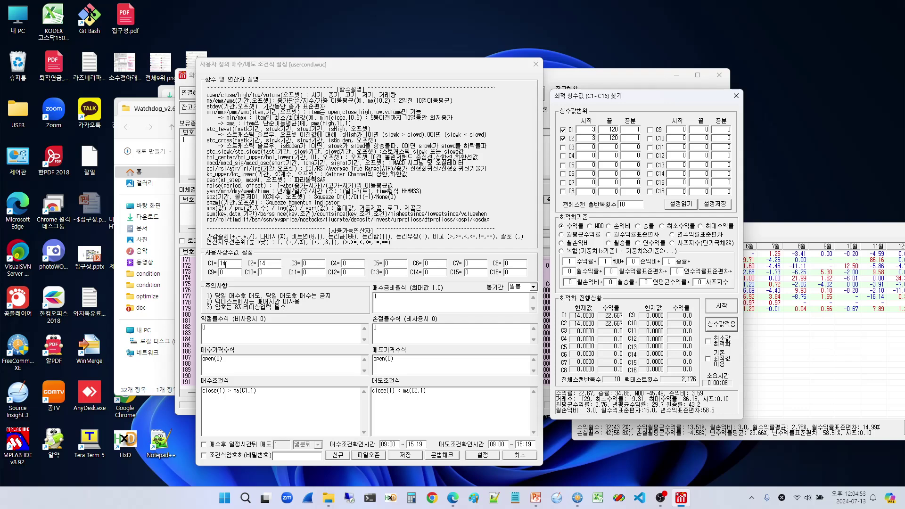
pyautogui.doubleClick(225, 264)
pyautogui.doubleClick(265, 263)
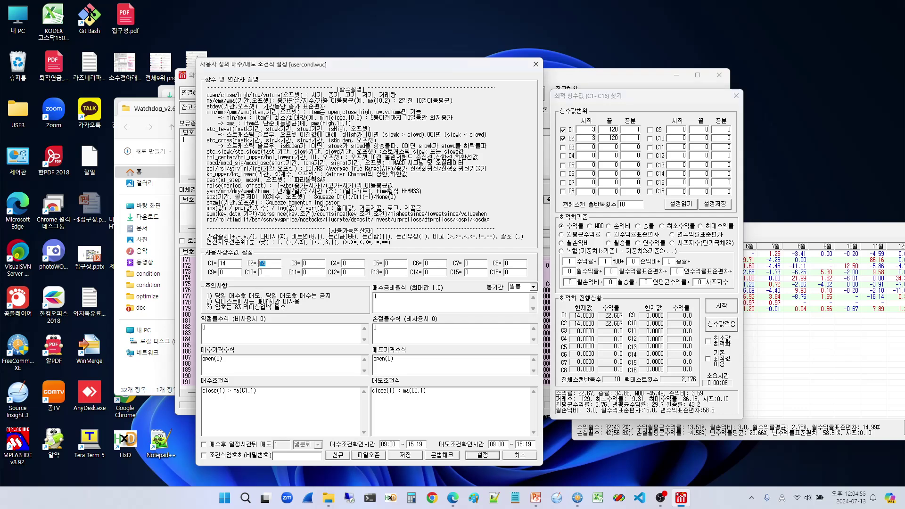
pyautogui.click(486, 455)
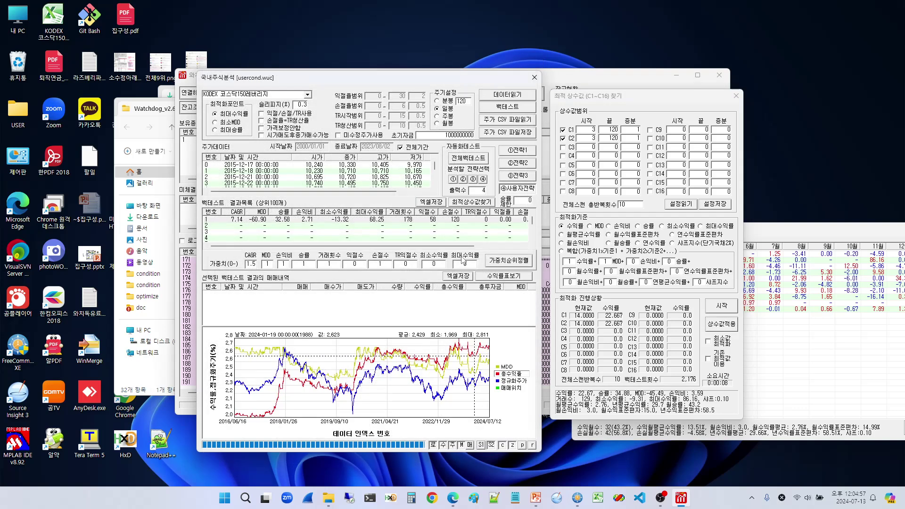
pyautogui.click(494, 110)
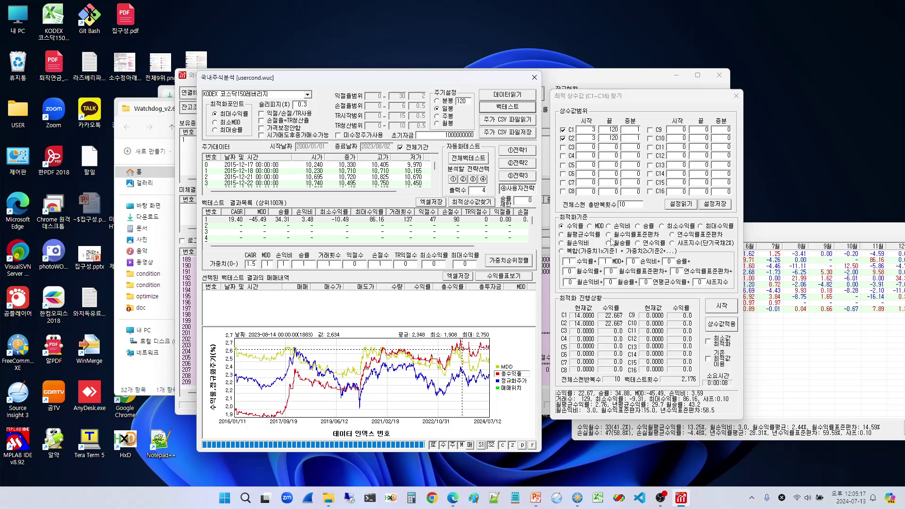
# Search for the optimal constants by MDD with 기존 최적값 이용 enabled, and set 전체스캔 총반복횟수 to 5.
pyautogui.click(590, 226)
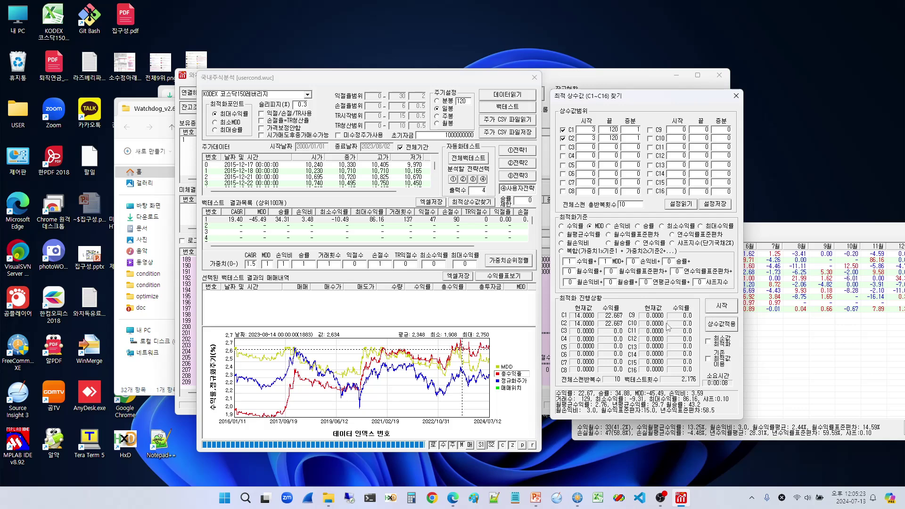
pyautogui.click(722, 359)
pyautogui.click(728, 309)
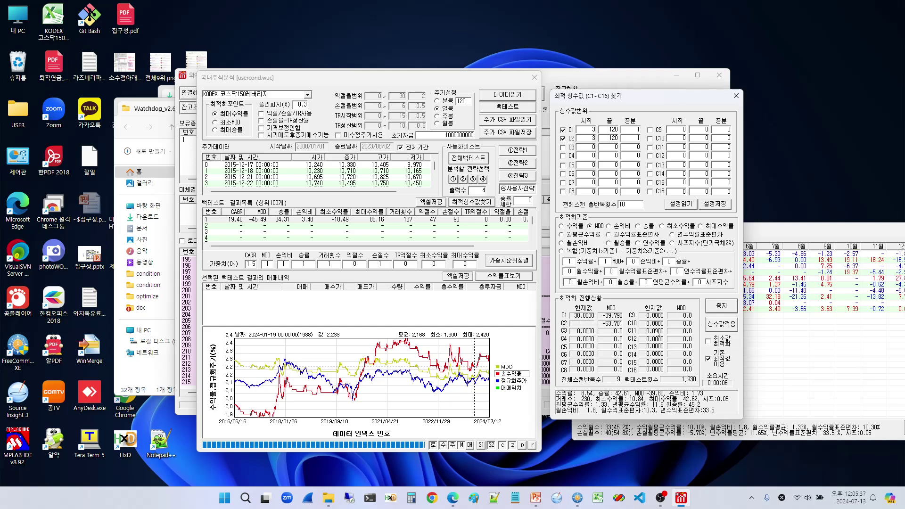
pyautogui.click(459, 282)
pyautogui.doubleClick(618, 204)
pyautogui.write('5')
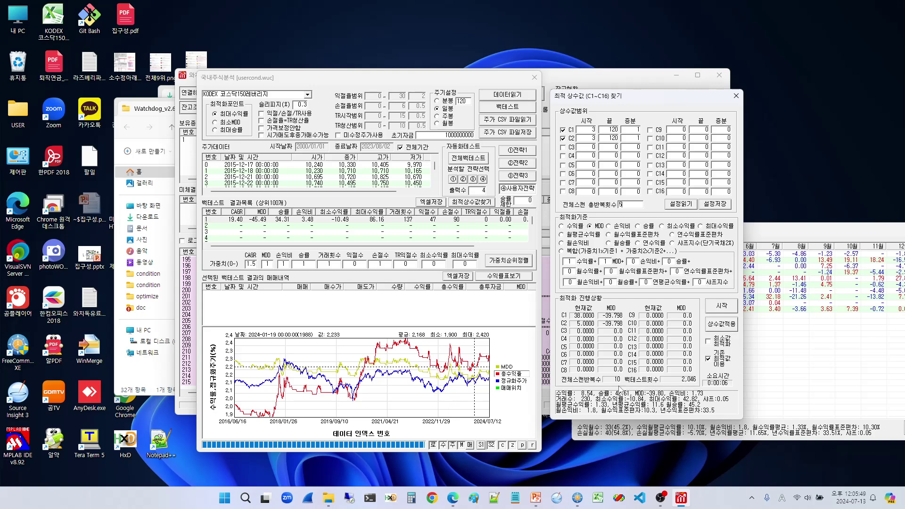
# Apply the MDD-optimised constants C1=38 and C2=5 to the user strategy and rerun the backtest.
pyautogui.click(527, 189)
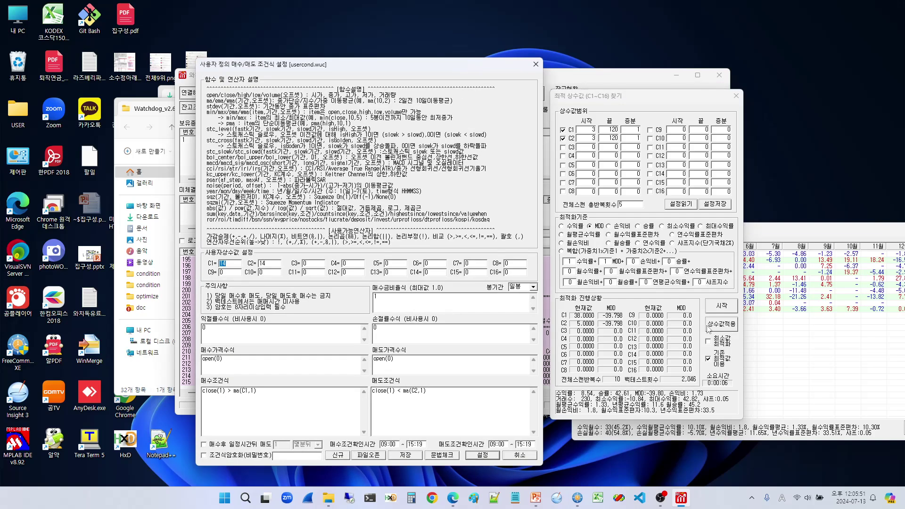
pyautogui.click(708, 325)
pyautogui.click(483, 455)
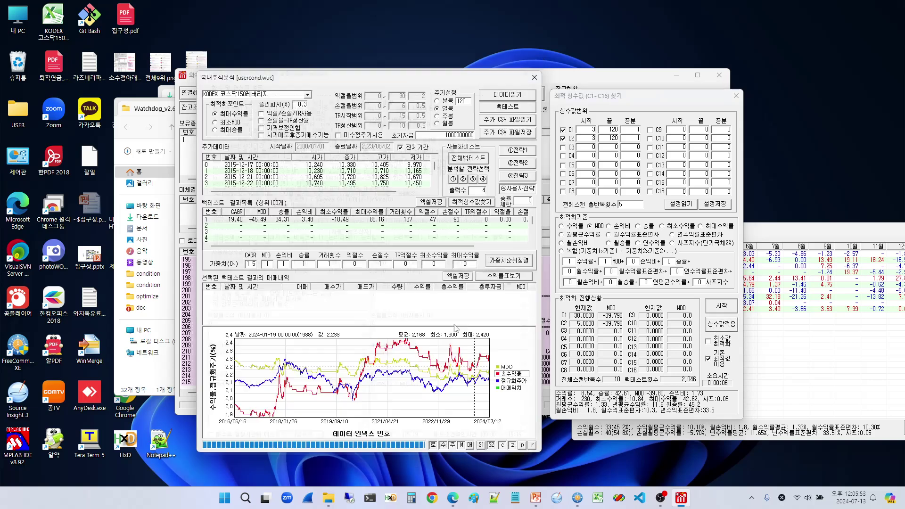
pyautogui.click(504, 107)
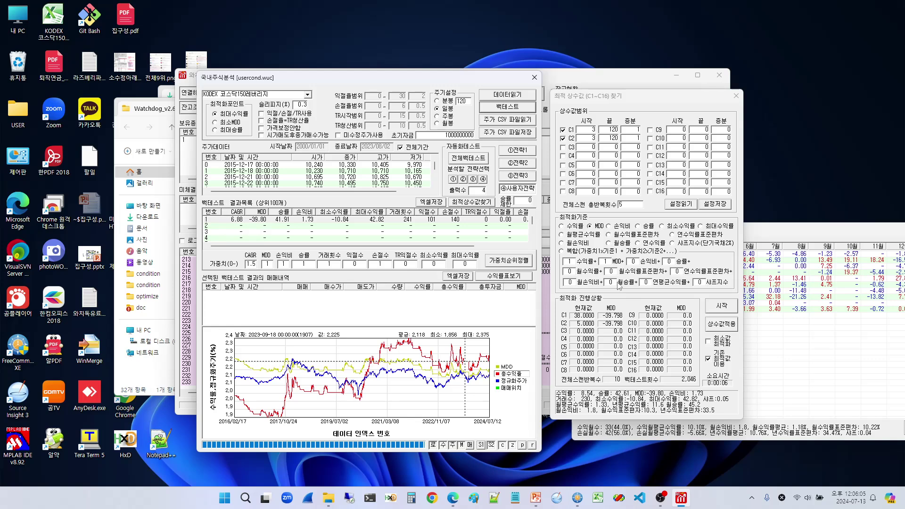
# Search for the optimal constants by the 복합 criterion, weighting 수익률 5, MDD 0.1, 승률 1, 월승률 1 and 샤프지수 100.
pyautogui.click(592, 254)
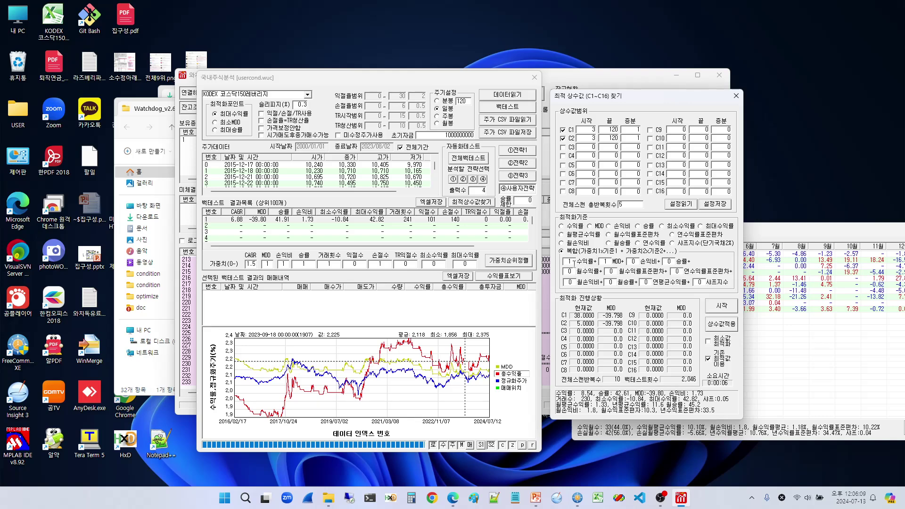
pyautogui.doubleClick(572, 262)
pyautogui.doubleClick(607, 262)
pyautogui.doubleClick(671, 262)
pyautogui.write('1')
pyautogui.write('1')
pyautogui.hotkey('shift', 'Tab')
pyautogui.click(596, 397)
pyautogui.click(673, 260)
pyautogui.click(718, 311)
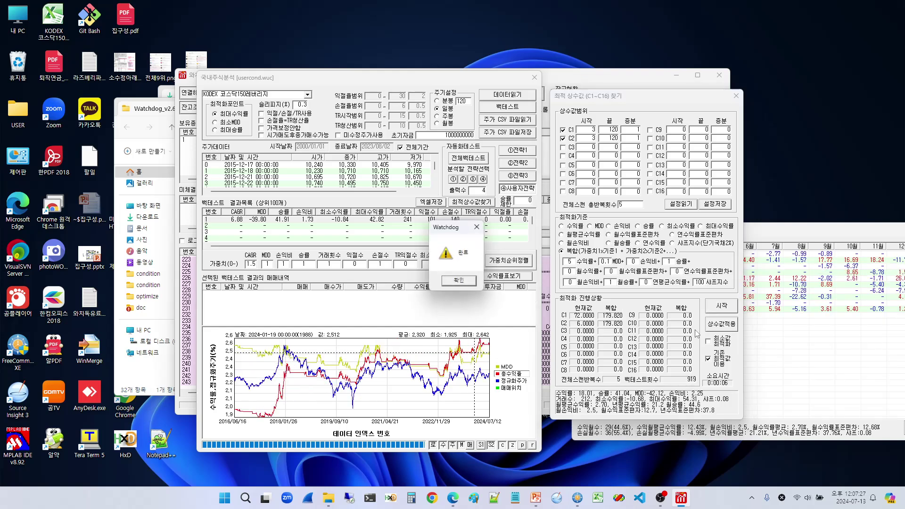
pyautogui.click(459, 280)
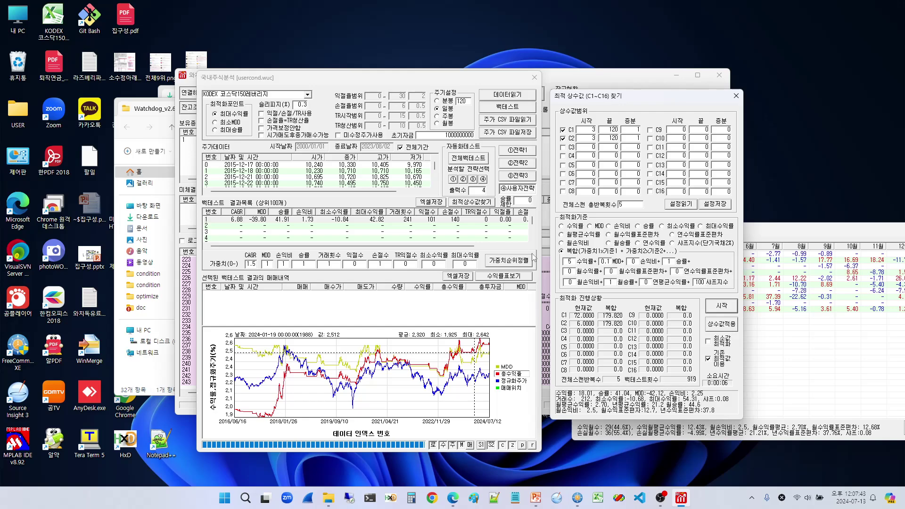
# Apply the composite-optimised constants C1=72 and C2=6, rerun the backtest and list the trades of its first result.
pyautogui.click(526, 192)
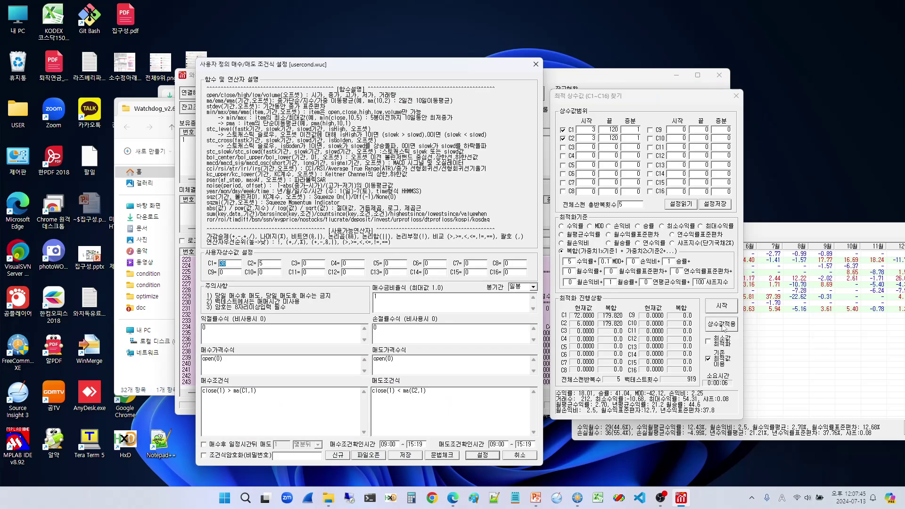
pyautogui.click(490, 455)
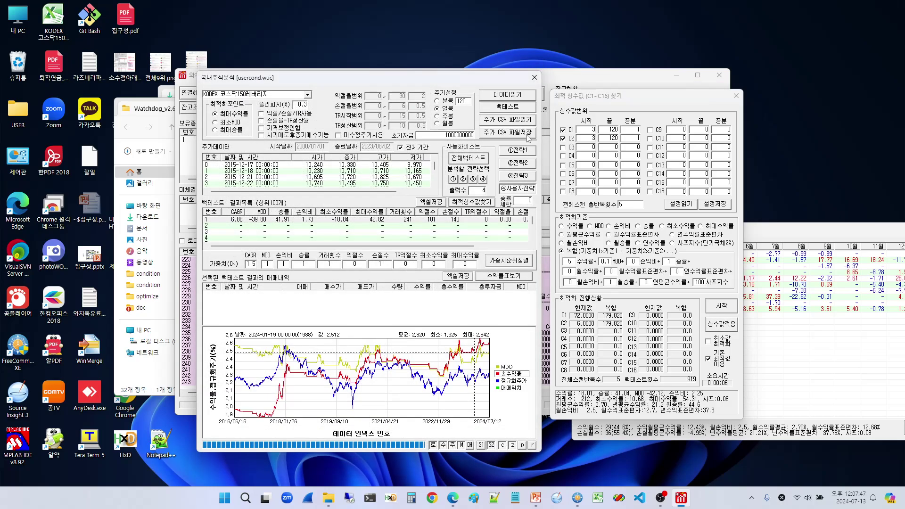
pyautogui.click(503, 108)
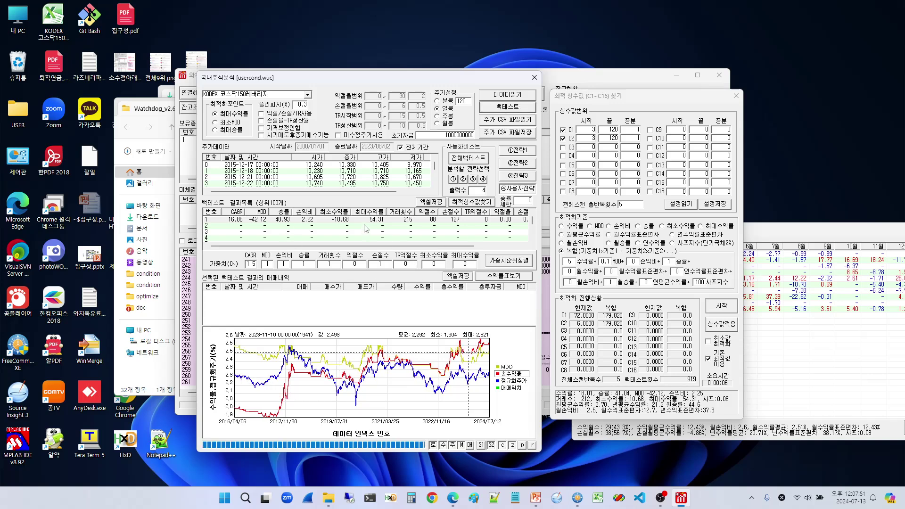
pyautogui.click(366, 222)
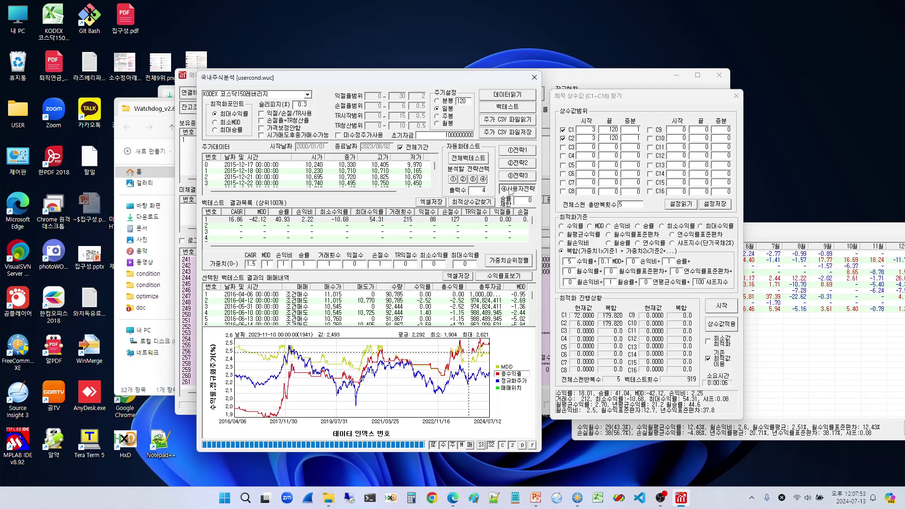
pyautogui.doubleClick(426, 394)
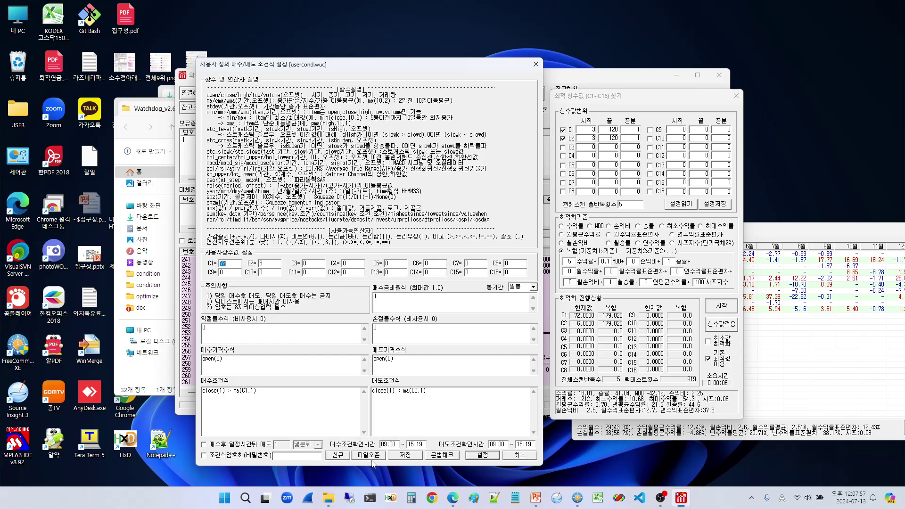
pyautogui.click(405, 455)
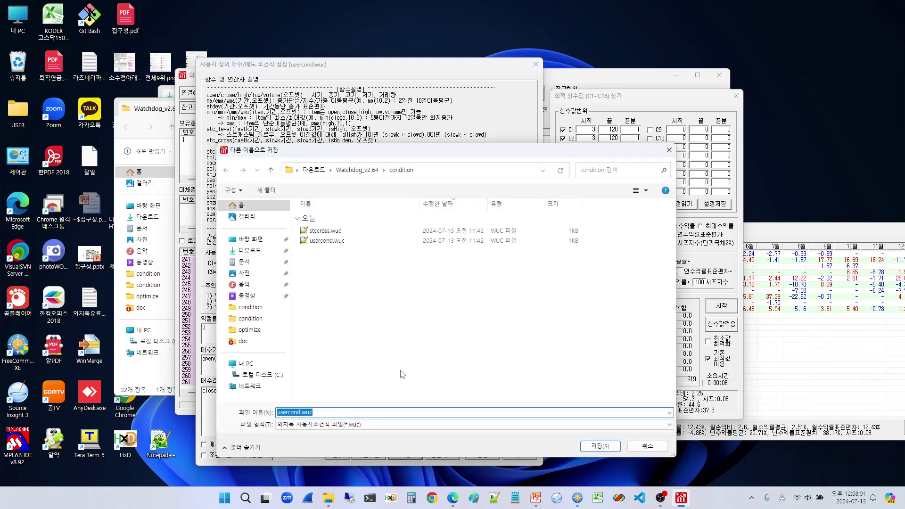
pyautogui.doubleClick(300, 413)
pyautogui.write('KODEX')
pyautogui.click(600, 446)
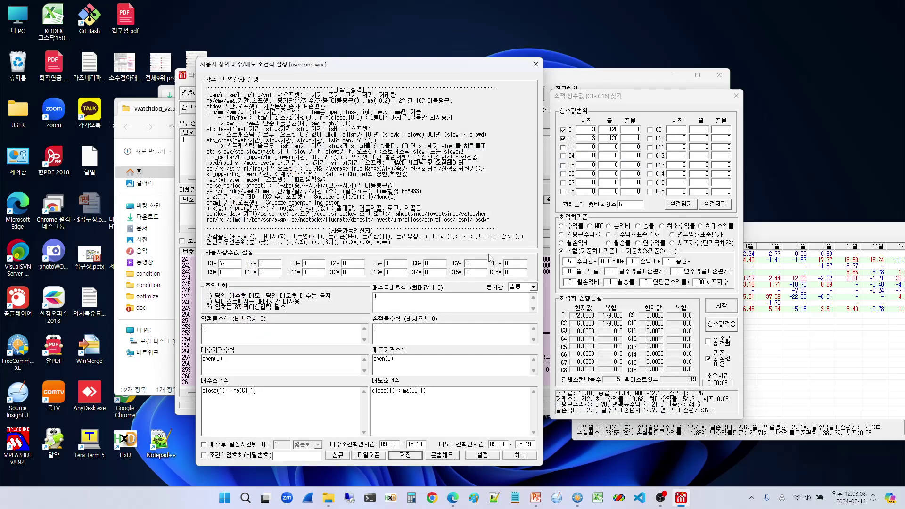
pyautogui.click(520, 455)
# Start saving the user strategy under a new file name, appending _수익률16.9_MDD42.1_승률40.9(43.3)_샤프0.08.wuc to usercond.wuc.
pyautogui.click(329, 222)
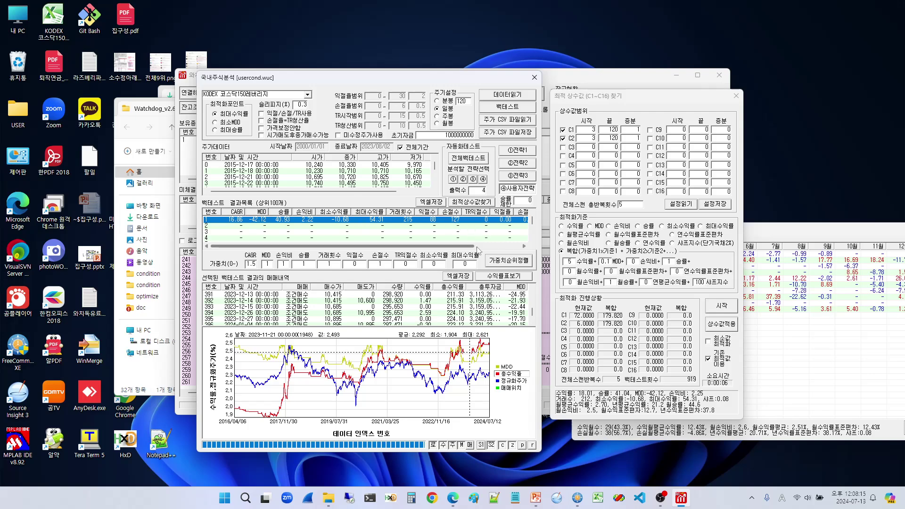
pyautogui.click(515, 191)
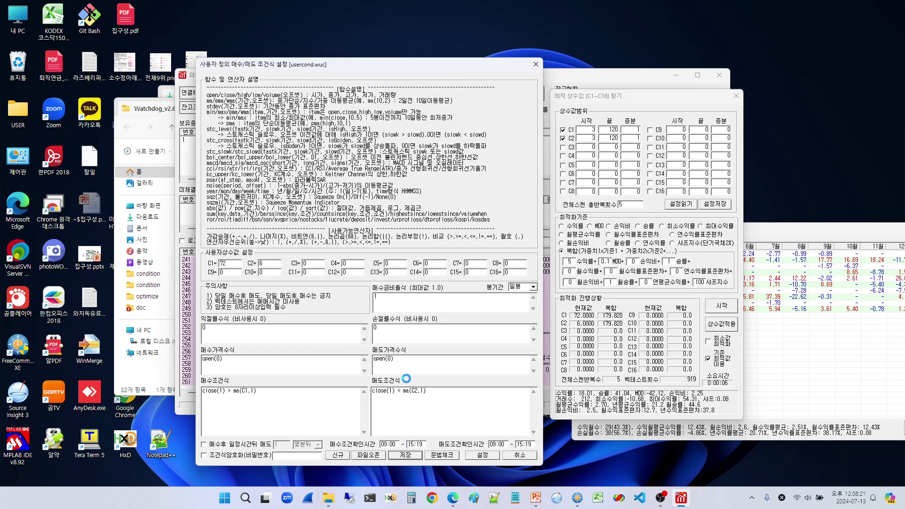
pyautogui.hotkey('ctrl', 's')
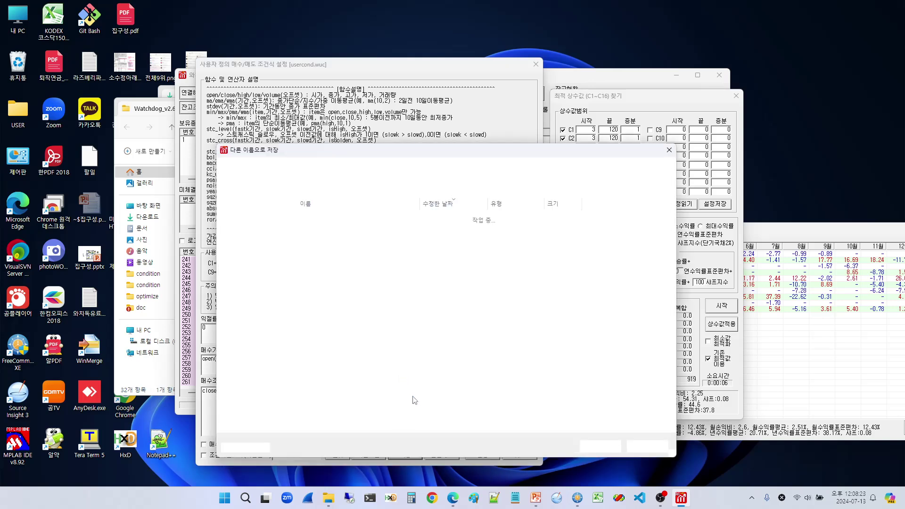
pyautogui.write('usercond.wuc_수익률16.9_MDD42.1_승률40.9(43.3)_샤프0.08.wuc')
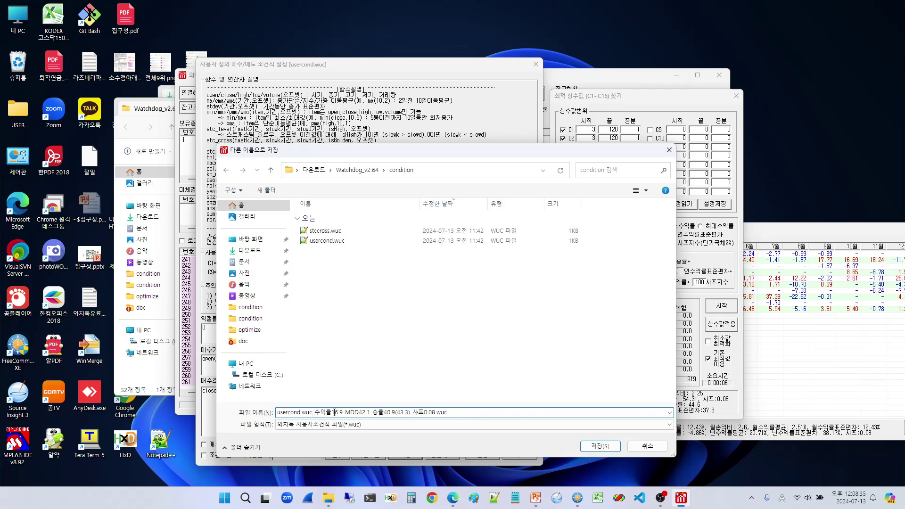
# Replace the usercond.wuc prefix in the file name with KODEX코스닥150레버리지_이동평균전략, save the strategy file and apply the strategy settings.
pyautogui.press('Delete')
pyautogui.press('Delete')
pyautogui.press('Delete')
pyautogui.press('Delete')
pyautogui.press('Delete')
pyautogui.press('Delete')
pyautogui.press('Delete')
pyautogui.press('Delete')
pyautogui.press('Delete')
pyautogui.press('Delete')
pyautogui.press('Delete')
pyautogui.press('Delete')
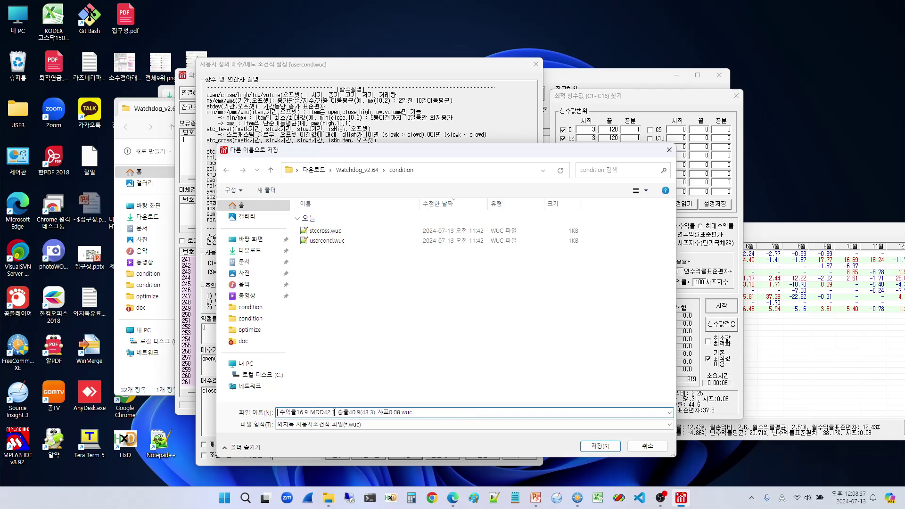
pyautogui.press('Hangul')
pyautogui.write('KODEX')
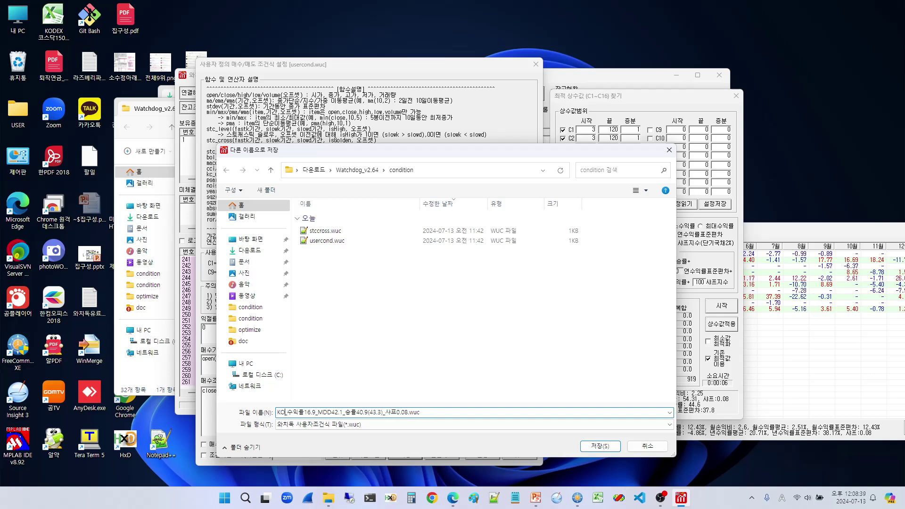
pyautogui.write('코스닥')
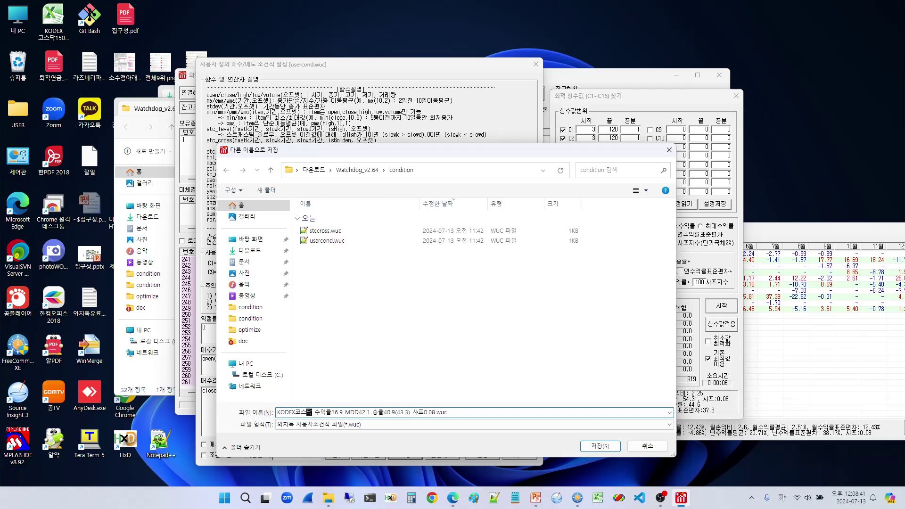
pyautogui.write('150레버')
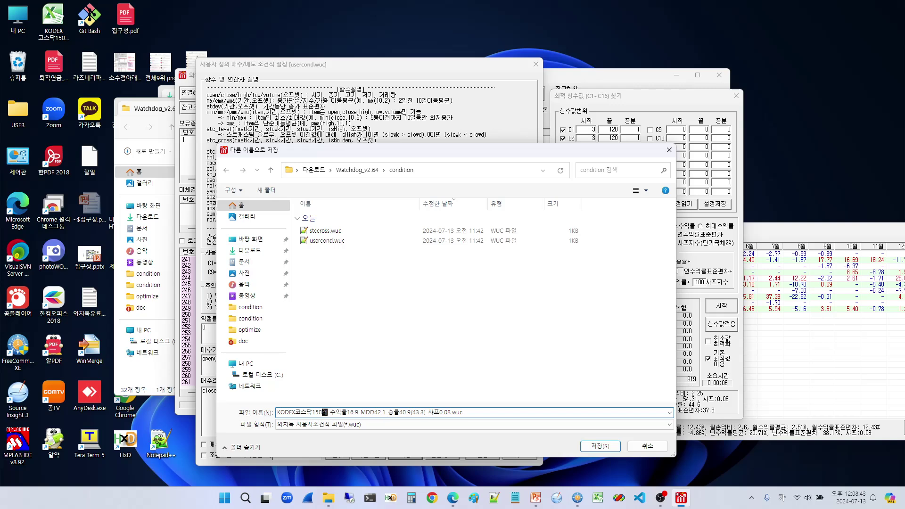
pyautogui.write('리지')
pyautogui.write('_이동')
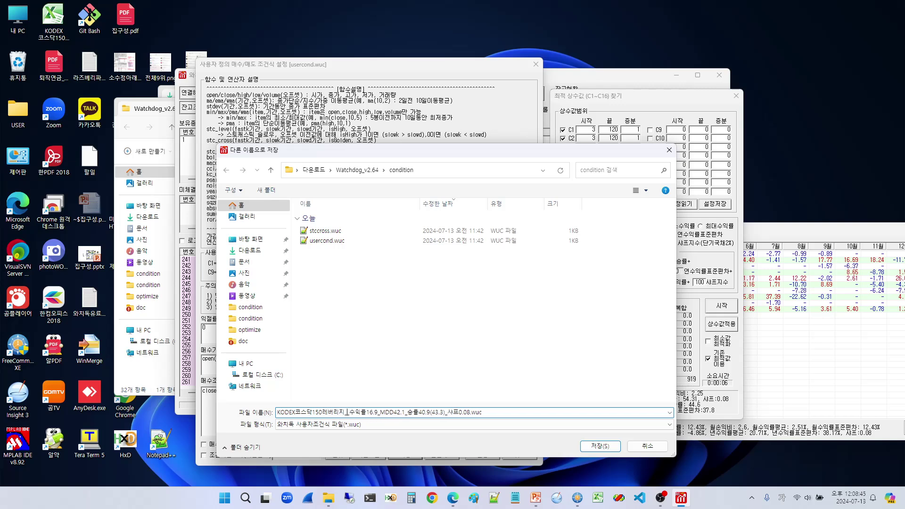
pyautogui.write('평균전략')
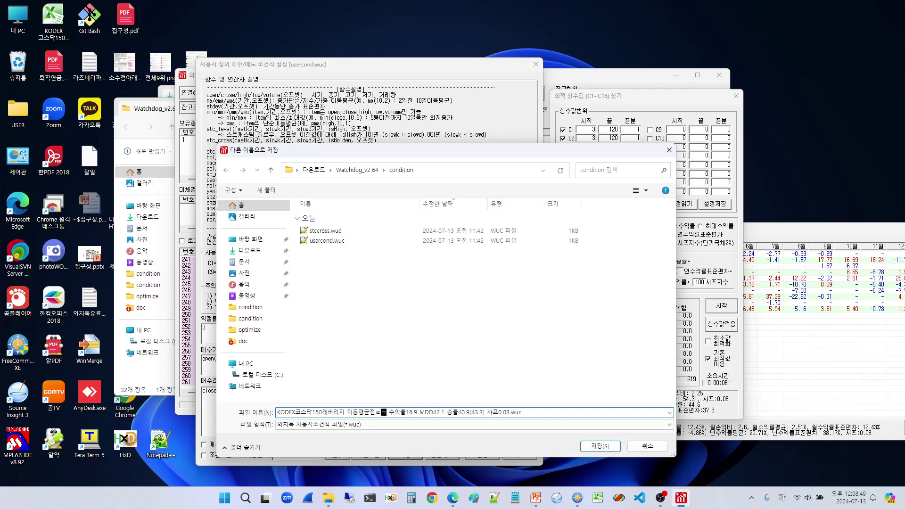
pyautogui.click(599, 447)
pyautogui.click(599, 447)
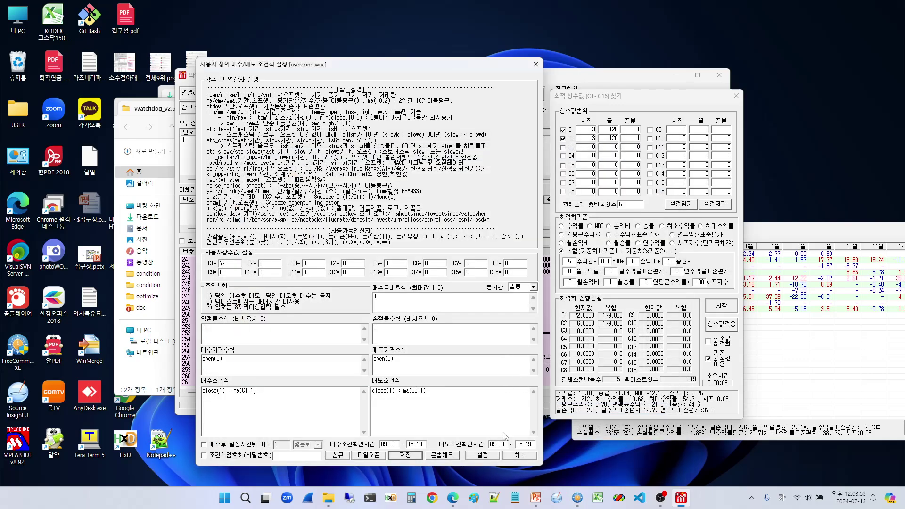
pyautogui.click(481, 456)
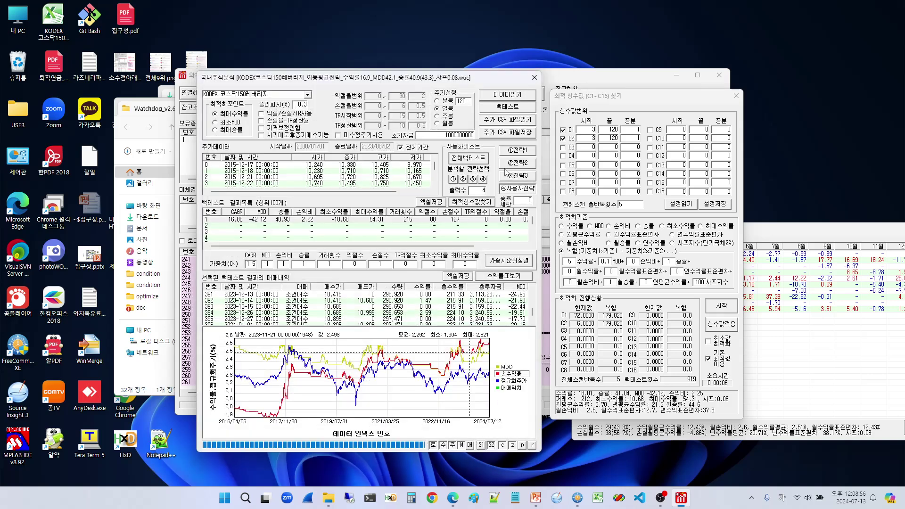
# Close the analysis, constant-search and monthly-return windows, and look through the 매수조건식 choices of 전략 #0 in the settings.
pyautogui.click(534, 77)
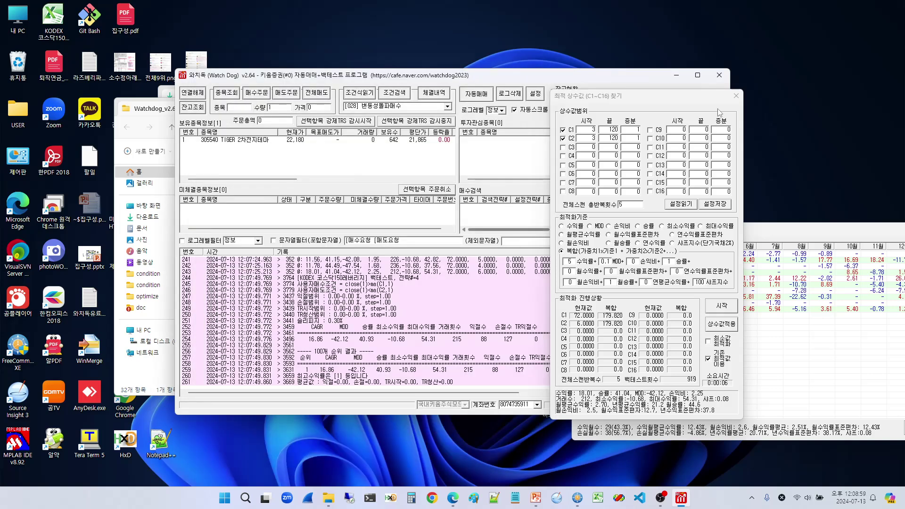
pyautogui.click(736, 96)
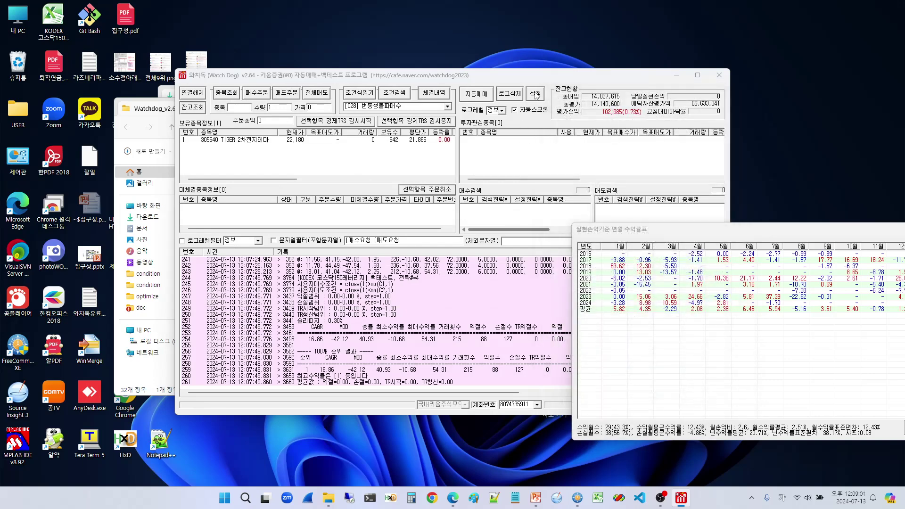
pyautogui.moveTo(838, 230); pyautogui.dragTo(665, 230)
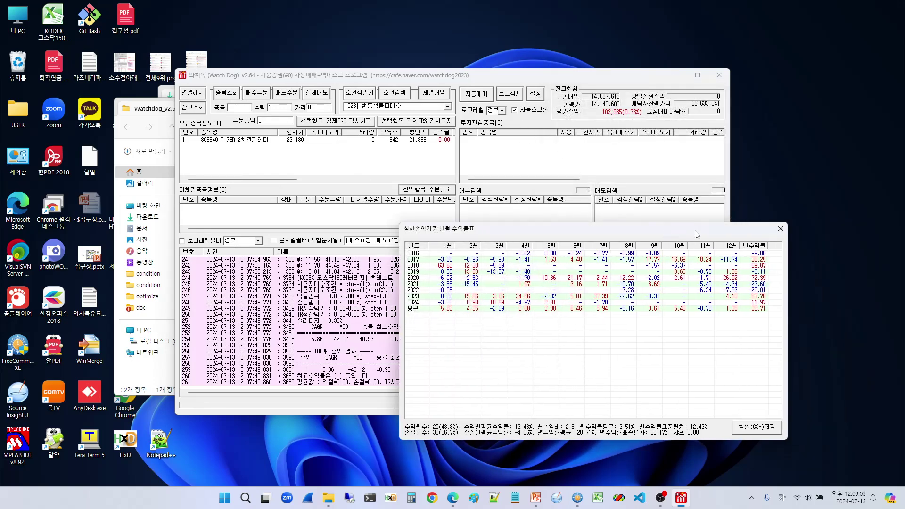
pyautogui.click(780, 229)
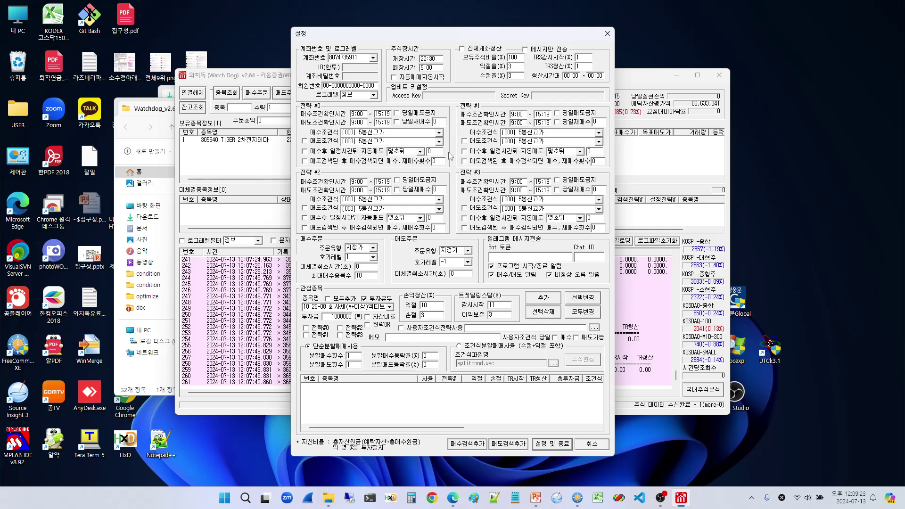
pyautogui.click(438, 132)
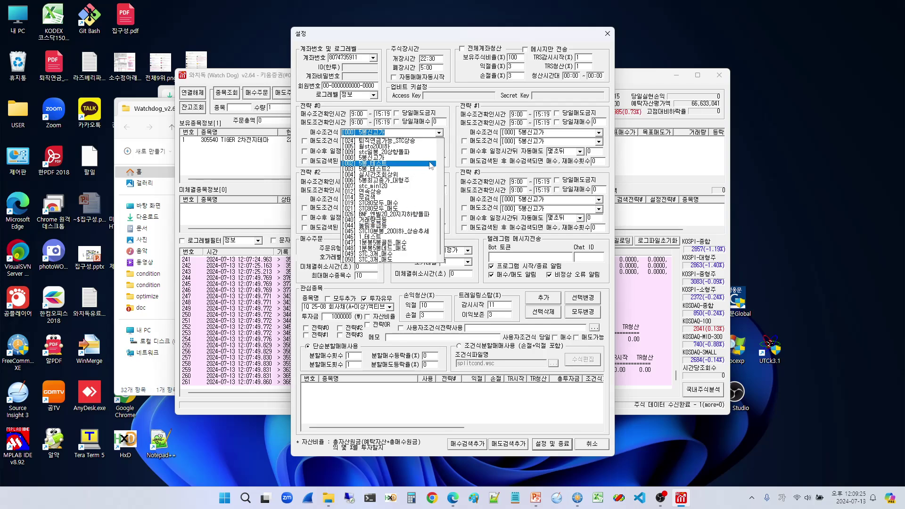
pyautogui.click(449, 175)
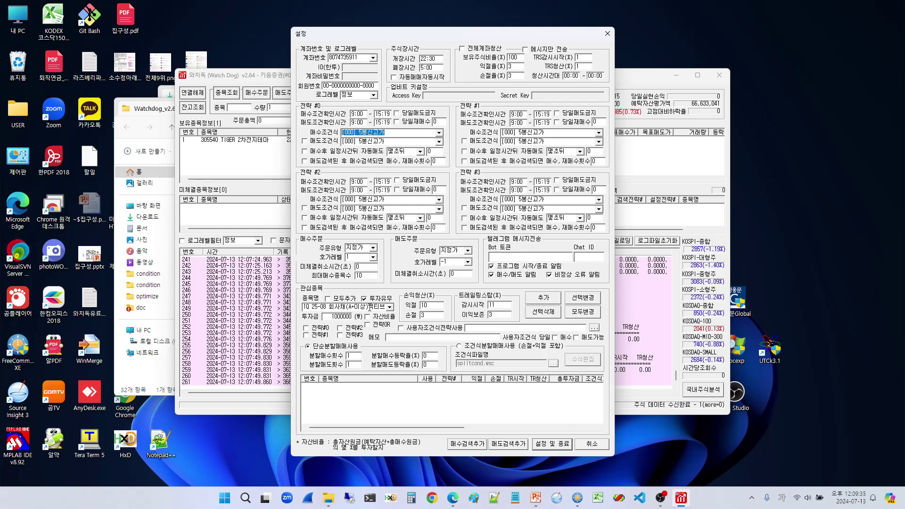
# Choose KODEX 코스닥150레버리지 as the 종목명 in the 관심종목 settings.
pyautogui.click(370, 307)
pyautogui.write('H')
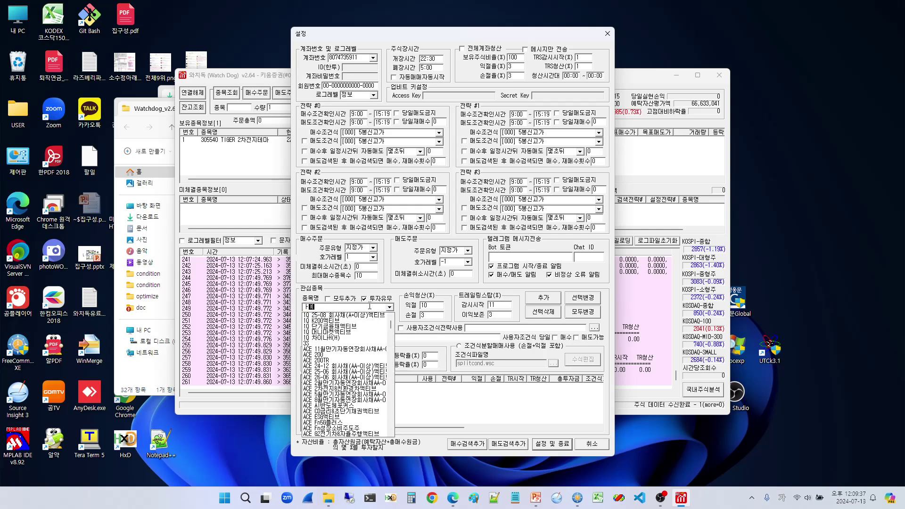
pyautogui.write('KO')
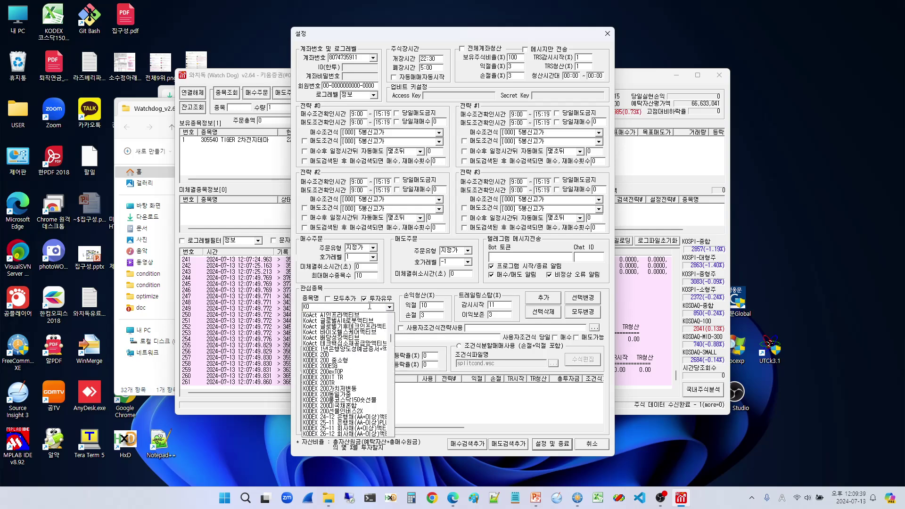
pyautogui.write('DEX')
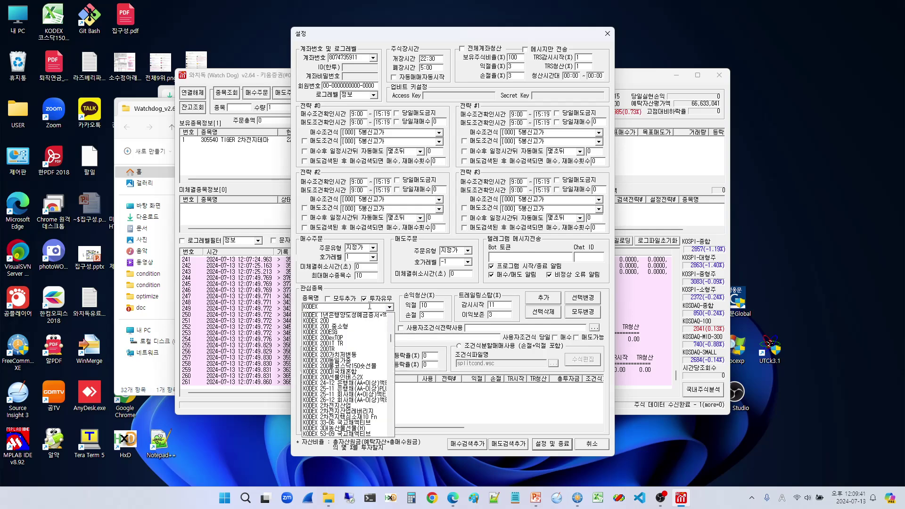
pyautogui.write(' xh')
pyautogui.press('BackSpace')
pyautogui.press('BackSpace')
pyautogui.press('Hangul')
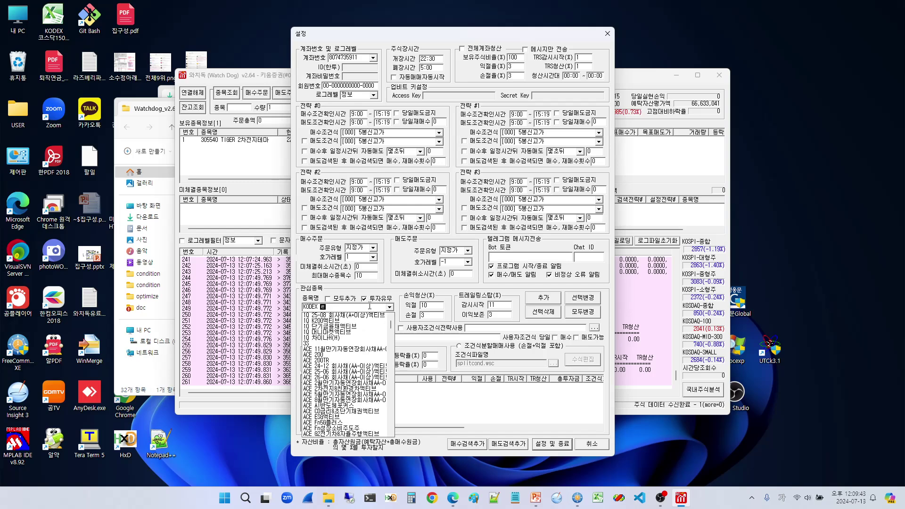
pyautogui.write('토')
pyautogui.press('BackSpace')
pyautogui.press('BackSpace')
pyautogui.write('코스닥')
pyautogui.press('Down')
pyautogui.press('Down')
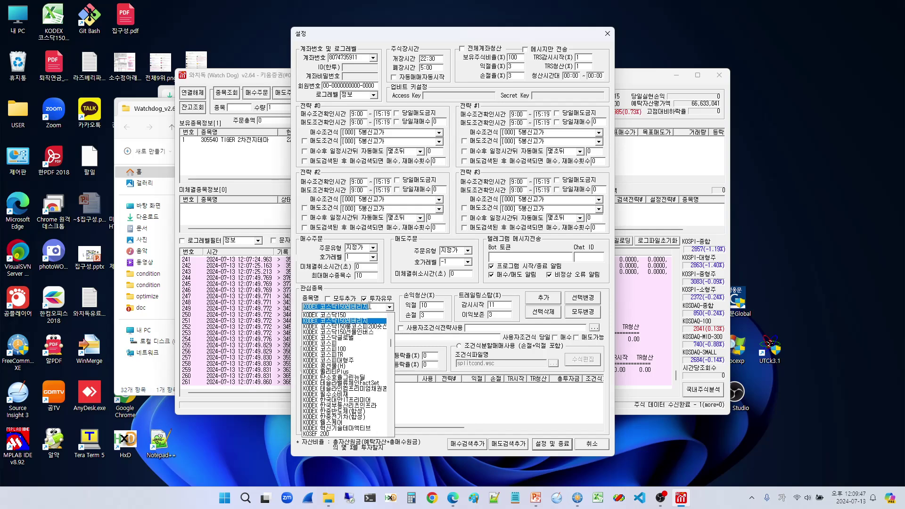
pyautogui.press('Return')
# Set 익절, 손절, 트레일링스탑 감시시작 and 이익보존 of the stock to 0.
pyautogui.doubleClick(423, 305)
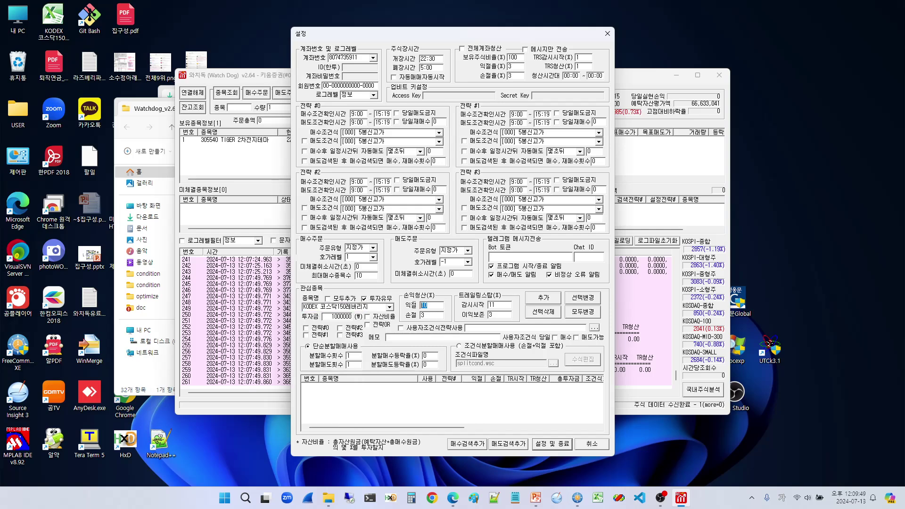
pyautogui.write('0')
pyautogui.press('Tab')
pyautogui.write('0')
pyautogui.press('Tab')
pyautogui.write('0')
pyautogui.press('Tab')
pyautogui.write('0')
# Enable 자산비율, set 투자금 to 99.65 % and set 최대매수종목수 to 1.
pyautogui.doubleClick(342, 316)
pyautogui.click(367, 317)
pyautogui.doubleClick(333, 317)
pyautogui.doubleClick(374, 276)
pyautogui.write('1')
pyautogui.click(380, 318)
pyautogui.click(379, 319)
pyautogui.click(363, 275)
pyautogui.write('0')
pyautogui.click(368, 315)
pyautogui.click(376, 322)
pyautogui.doubleClick(361, 275)
pyautogui.write('1')
pyautogui.click(380, 321)
# Enable 사용자조건식전략사용 and load the saved KODEX코스닥150레버리지_이동평균전략 file for the stock.
pyautogui.click(423, 330)
pyautogui.click(594, 327)
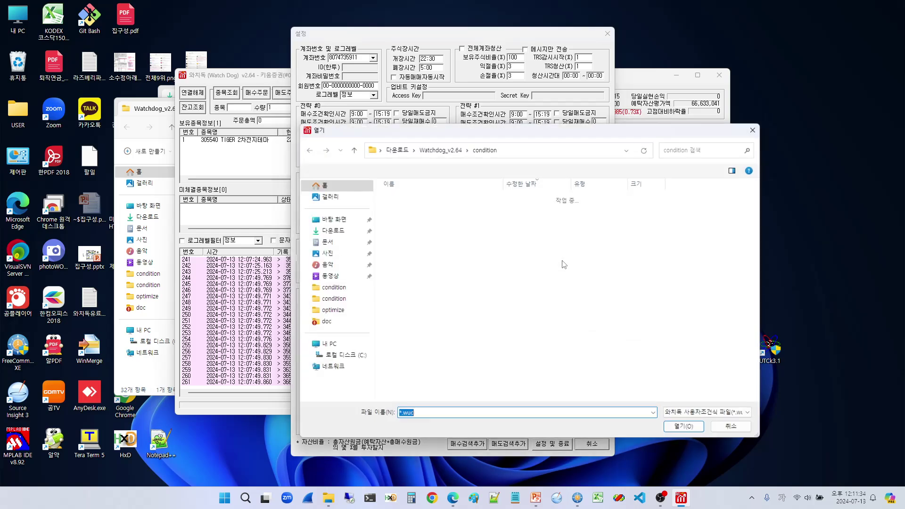
pyautogui.doubleClick(447, 212)
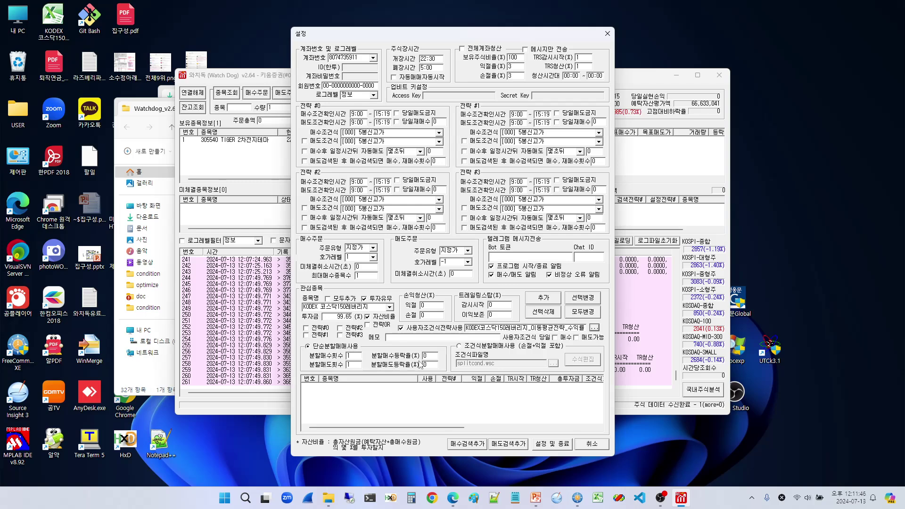
# Try 조건식분할매매사용, return to 단순분할매매사용, and set 분할매수횟수 to 2 and 분할매수등락률 to 2 %.
pyautogui.click(490, 346)
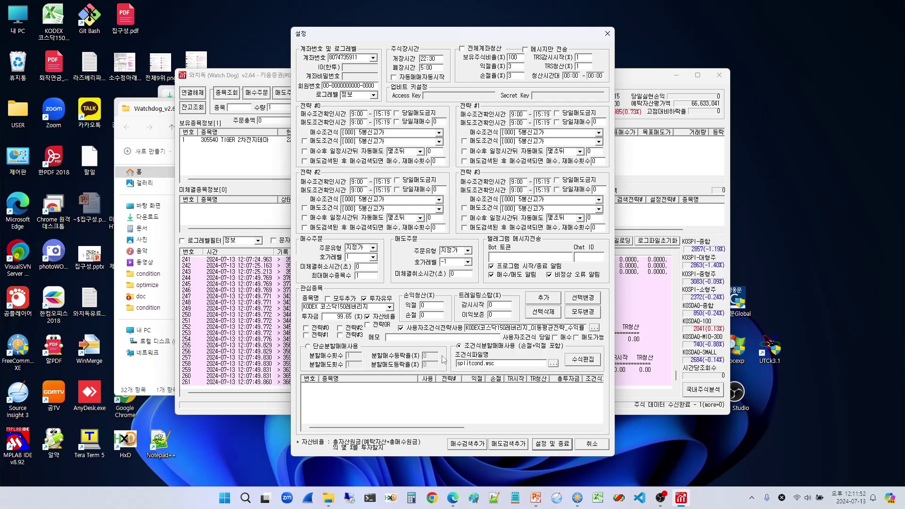
pyautogui.click(349, 348)
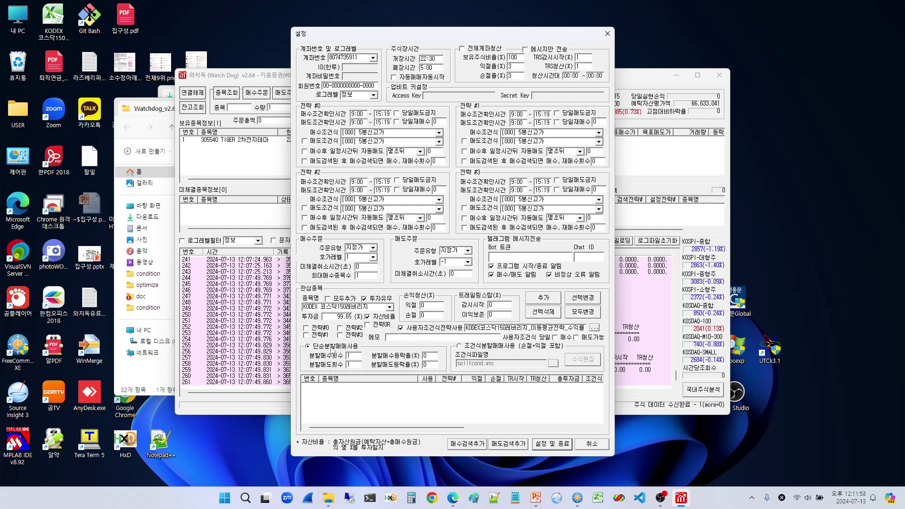
pyautogui.click(349, 356)
pyautogui.write('2')
pyautogui.click(439, 359)
pyautogui.press('BackSpace')
pyautogui.write('2')
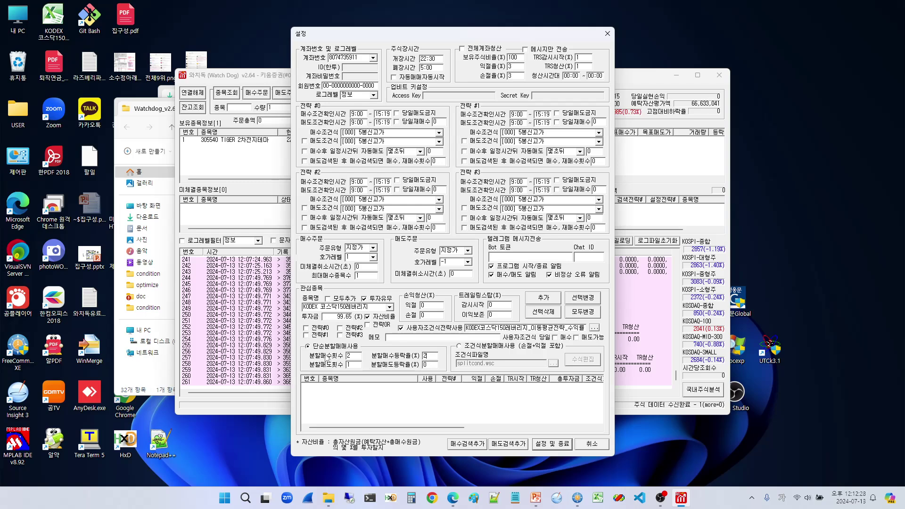
# Set 분할매수횟수 back to 1 and 분할매수등락률 to 0, and add KODEX 코스닥150레버리지 to the 관심종목 list.
pyautogui.write('1')
pyautogui.doubleClick(427, 355)
pyautogui.write('0')
pyautogui.click(538, 299)
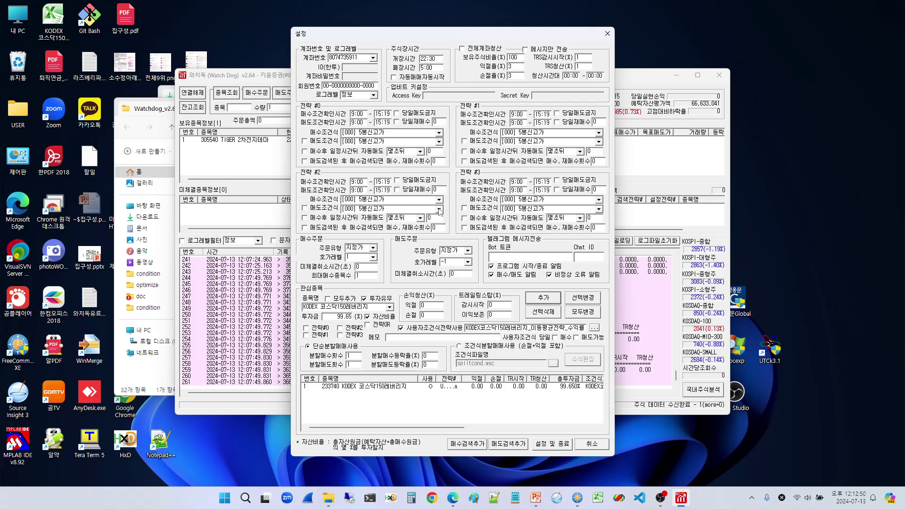
# Enable 모두추가 and register all stocks in the 관심종목 list, replacing the existing entries.
pyautogui.click(346, 301)
pyautogui.click(550, 302)
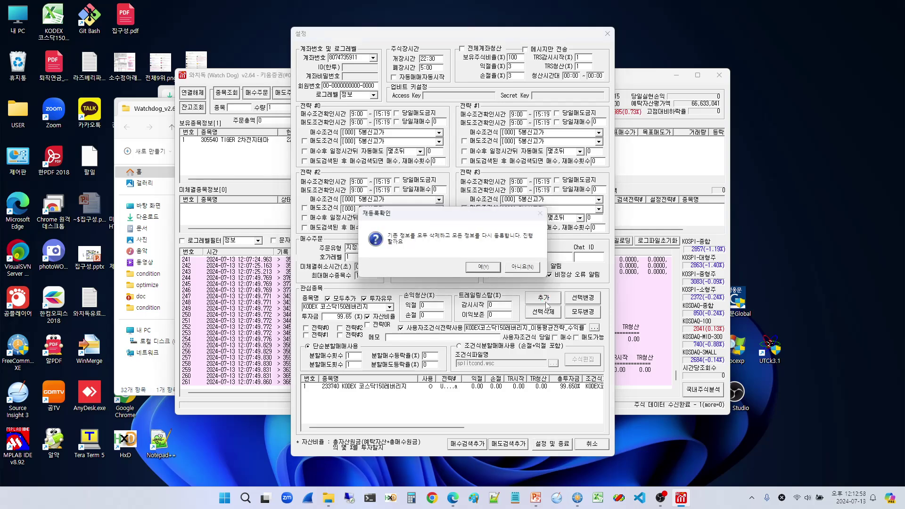
pyautogui.click(483, 267)
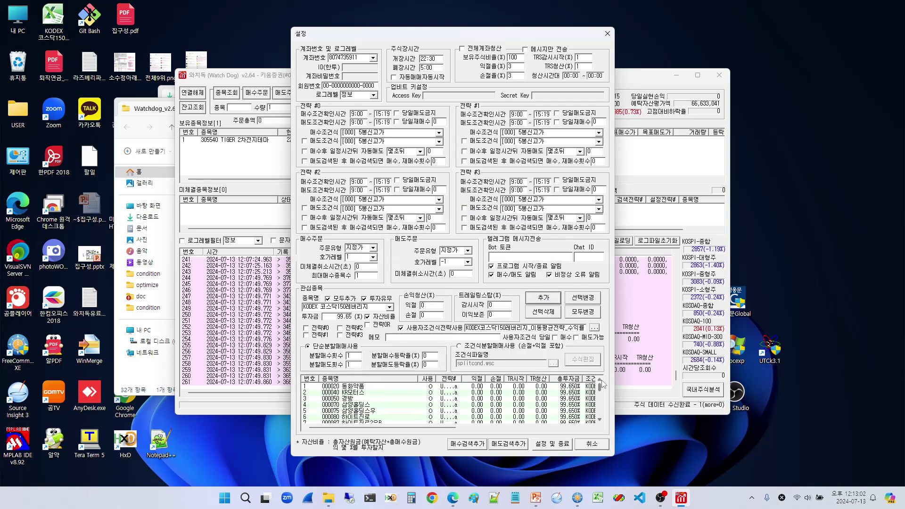
# Select every stock in the 관심종목 list from first to last and delete them all.
pyautogui.moveTo(598, 418); pyautogui.dragTo(597, 384)
pyautogui.click(544, 388)
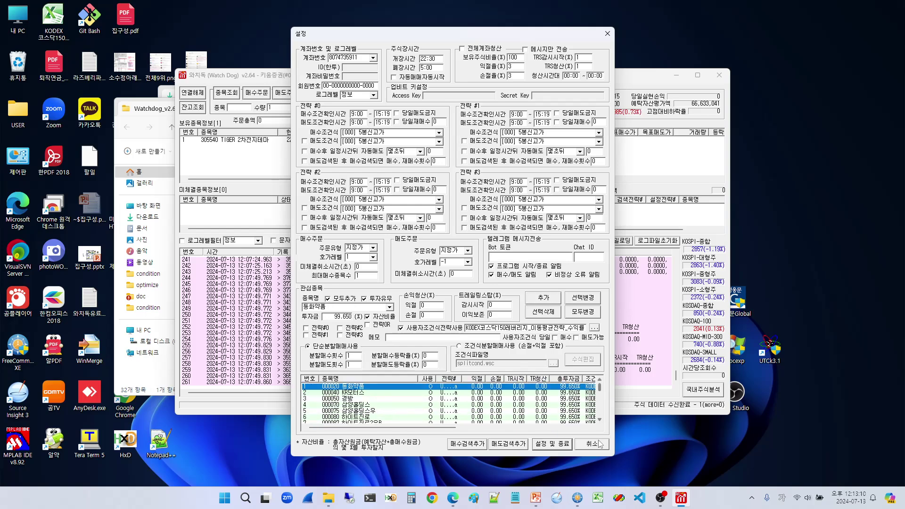
pyautogui.moveTo(601, 390); pyautogui.dragTo(599, 417)
pyautogui.keyDown('shift'); pyautogui.click(495, 418); pyautogui.keyUp('shift')
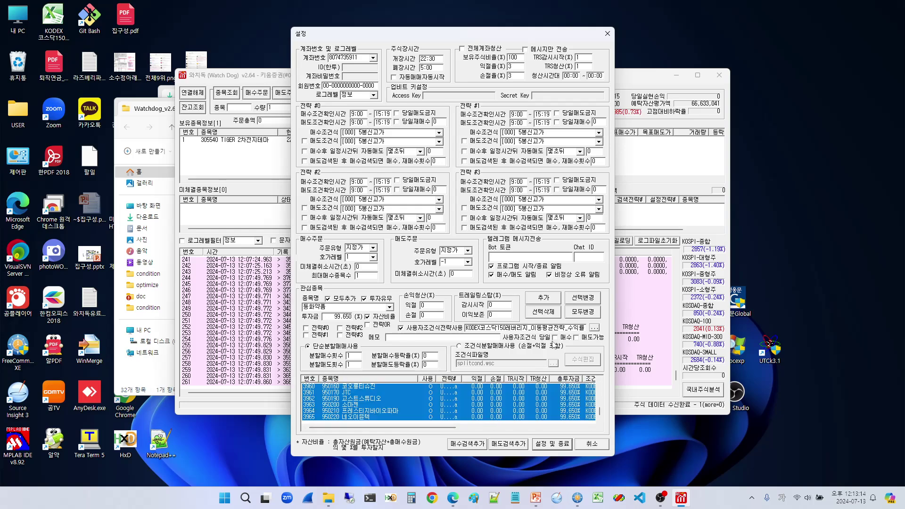
pyautogui.click(537, 316)
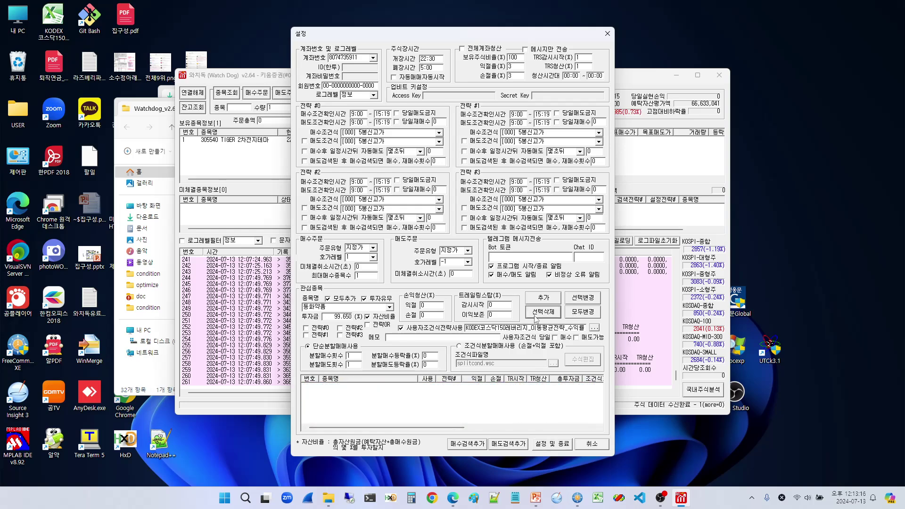
# Find and choose KODEX 코스닥150레버리지 as the 종목명 for the 관심종목 entry.
pyautogui.click(372, 306)
pyautogui.write('KOD')
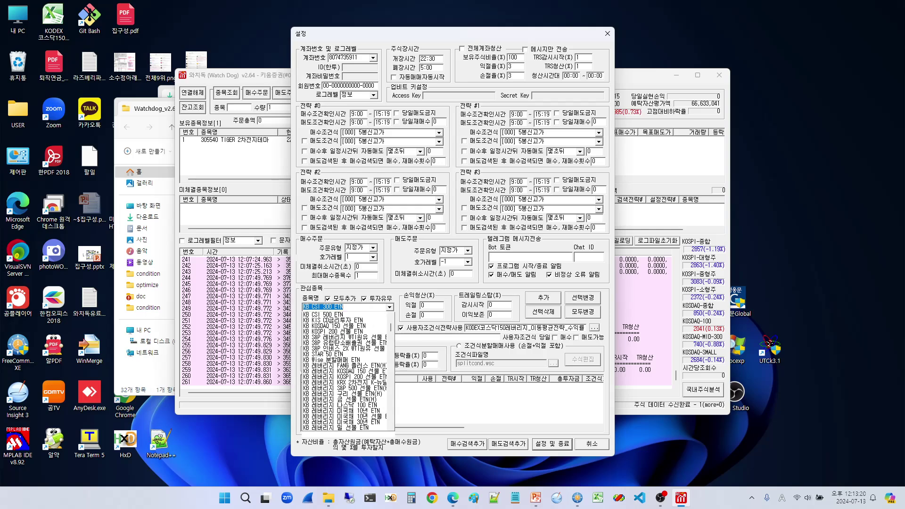
pyautogui.write('EX')
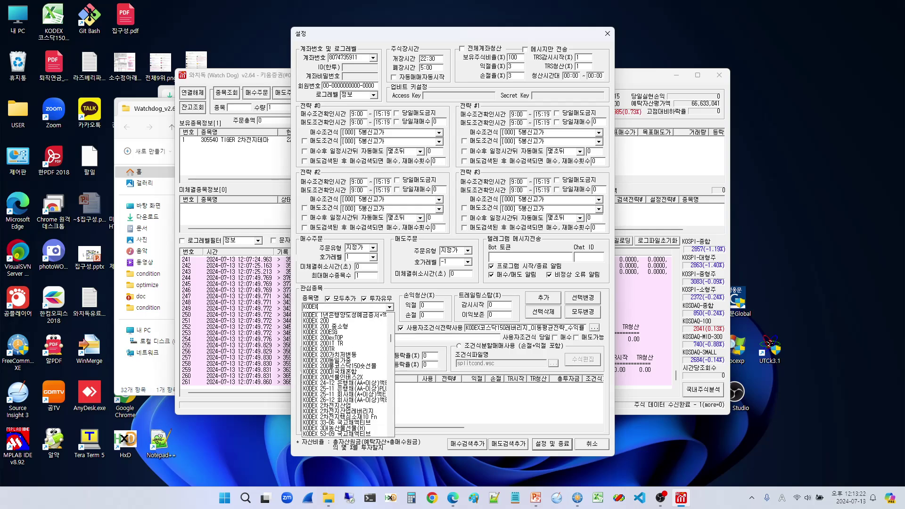
pyautogui.press('Hangul')
pyautogui.write('코스닥150')
pyautogui.press('Down')
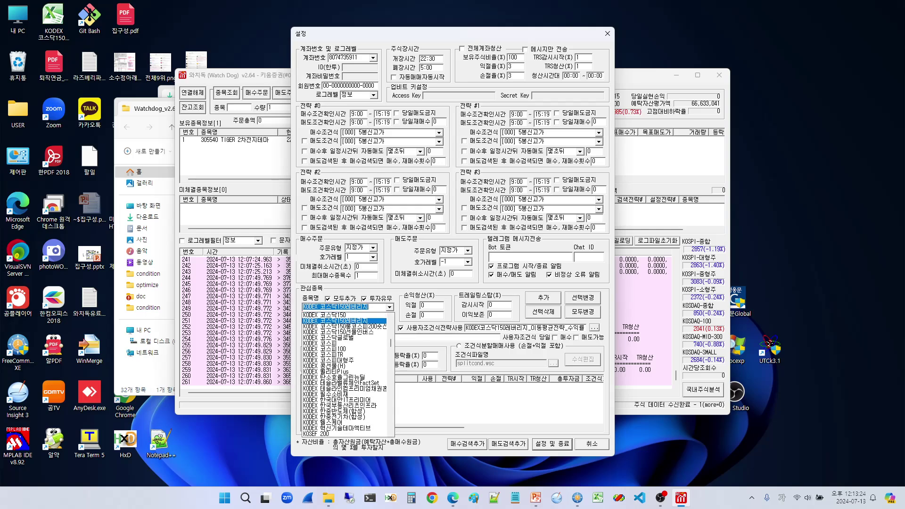
pyautogui.press('Return')
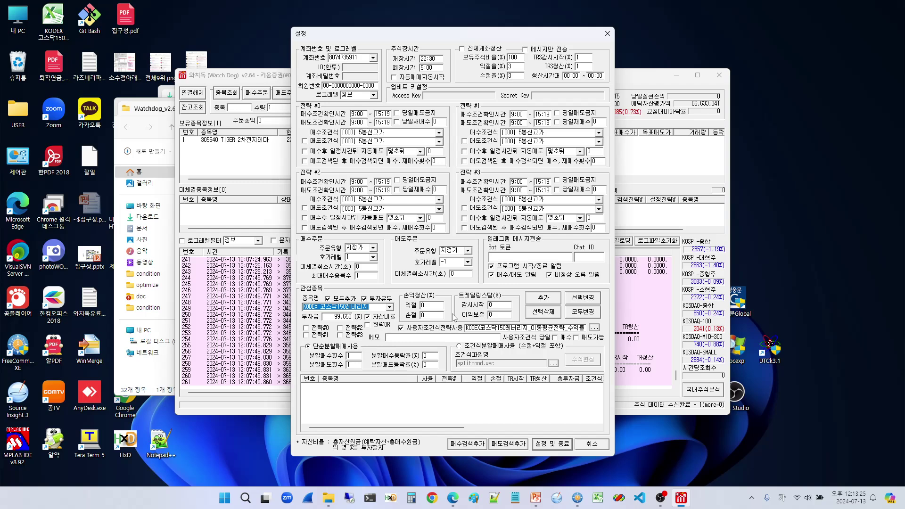
# Decline re-registering every stock, disable 모두추가, and add only KODEX 코스닥150레버리지 to the 관심종목 list.
pyautogui.click(547, 302)
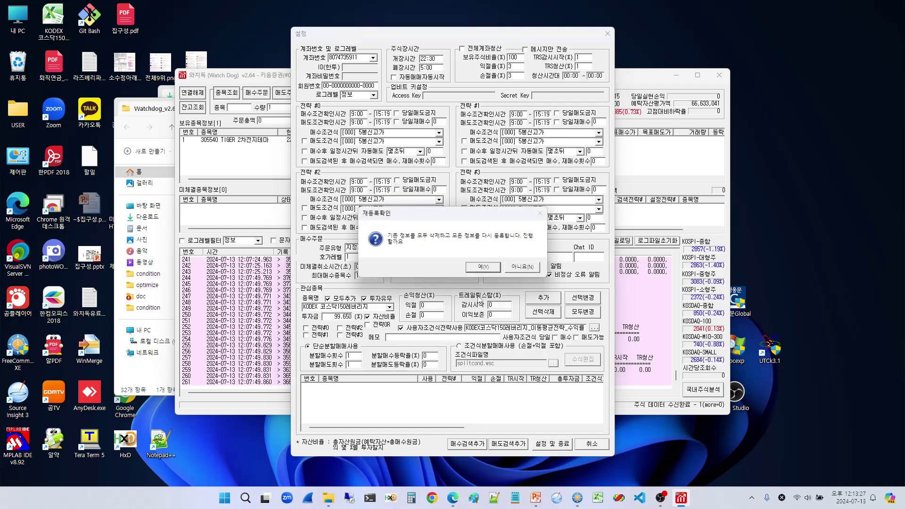
pyautogui.click(522, 267)
pyautogui.click(330, 298)
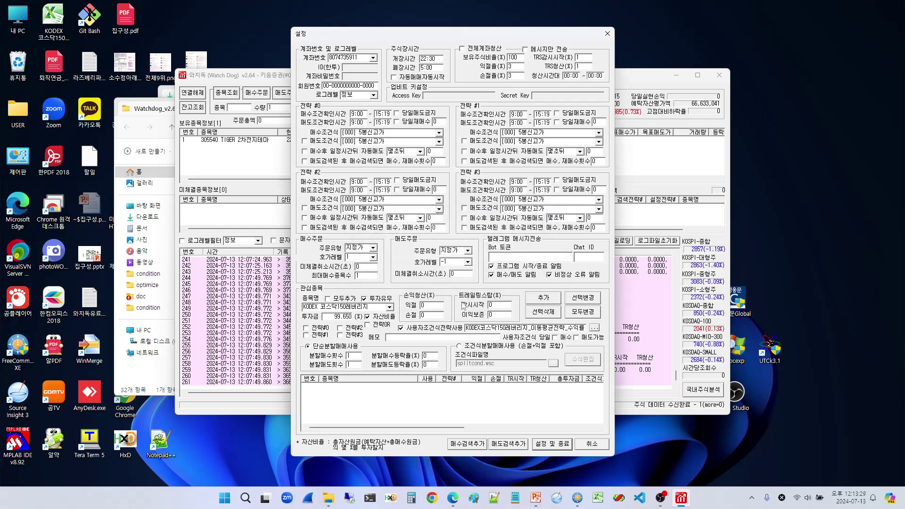
pyautogui.click(544, 298)
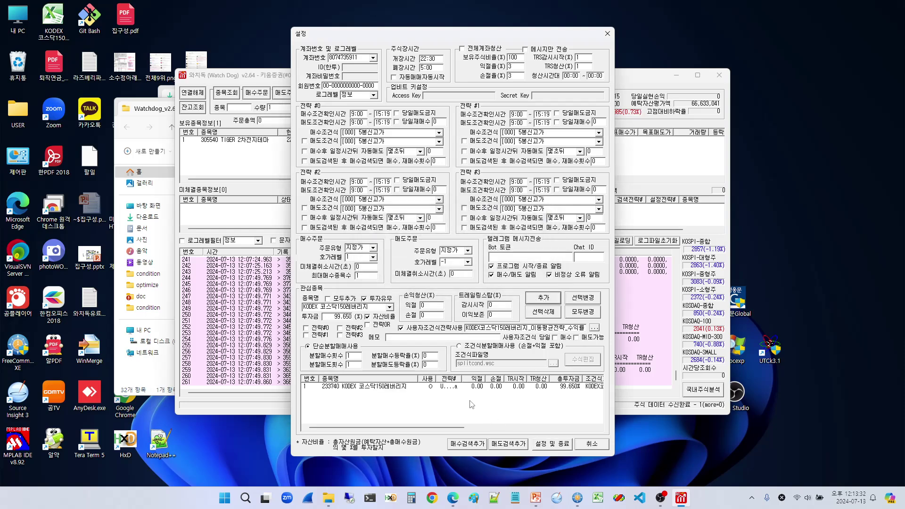
# Try a 손절 of 5 on the registered KODEX 코스닥150레버리지 entry, and set the entry's 손절 back to 0.
pyautogui.click(438, 388)
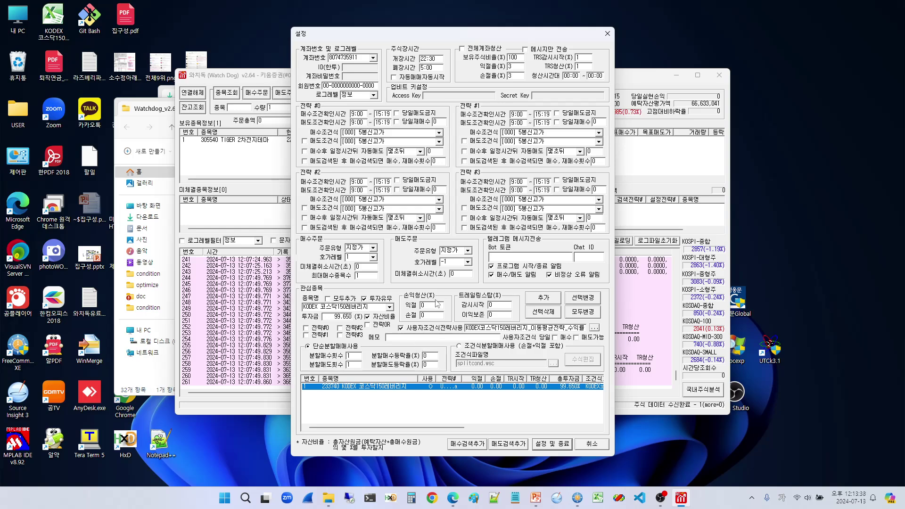
pyautogui.doubleClick(432, 317)
pyautogui.write('5')
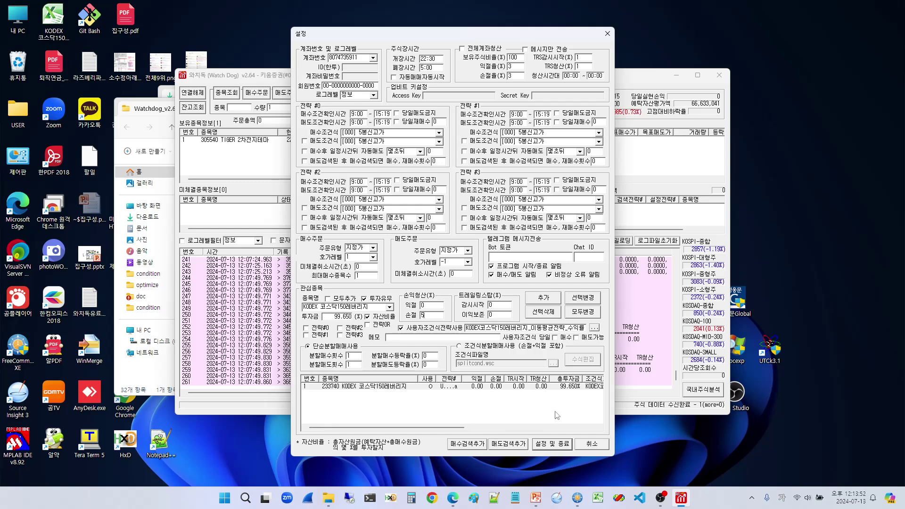
pyautogui.doubleClick(423, 315)
pyautogui.click(579, 303)
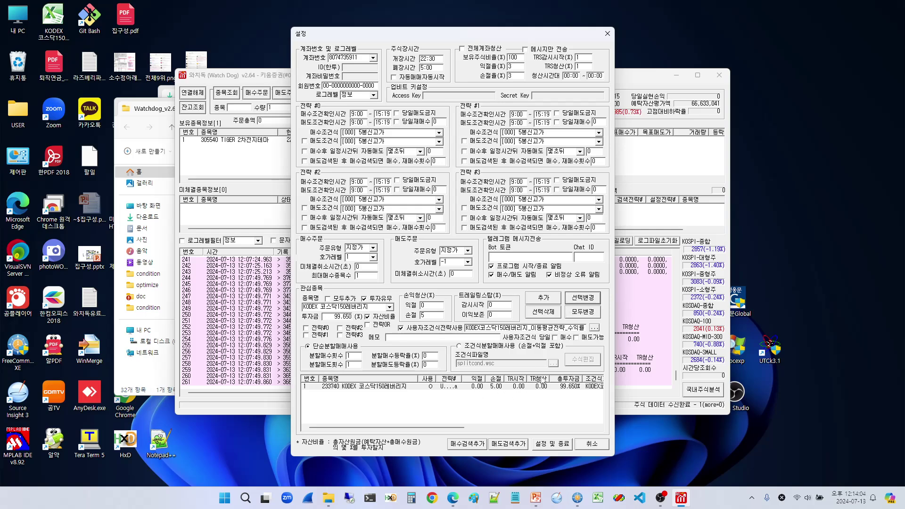
pyautogui.click(421, 315)
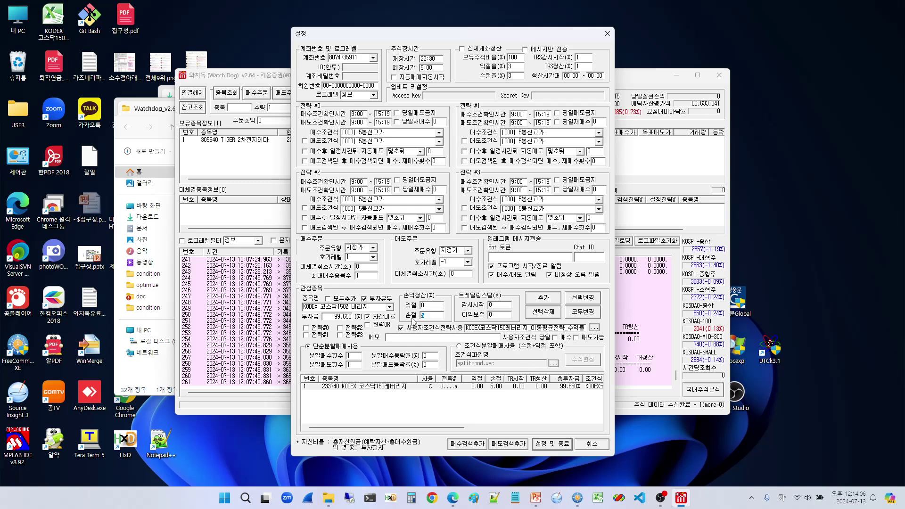
pyautogui.click(584, 299)
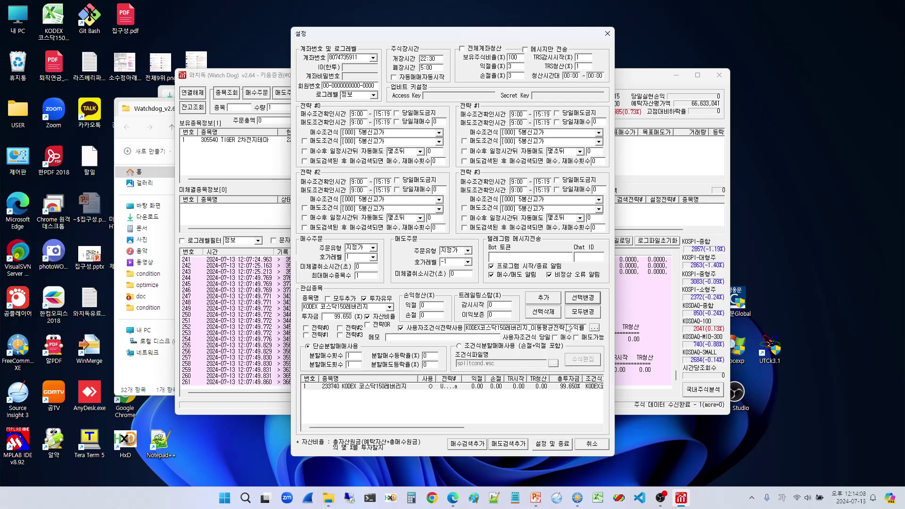
# Set the 주식장시간 to 개장시간 08:40 and 폐장시간 15:40.
pyautogui.click(552, 445)
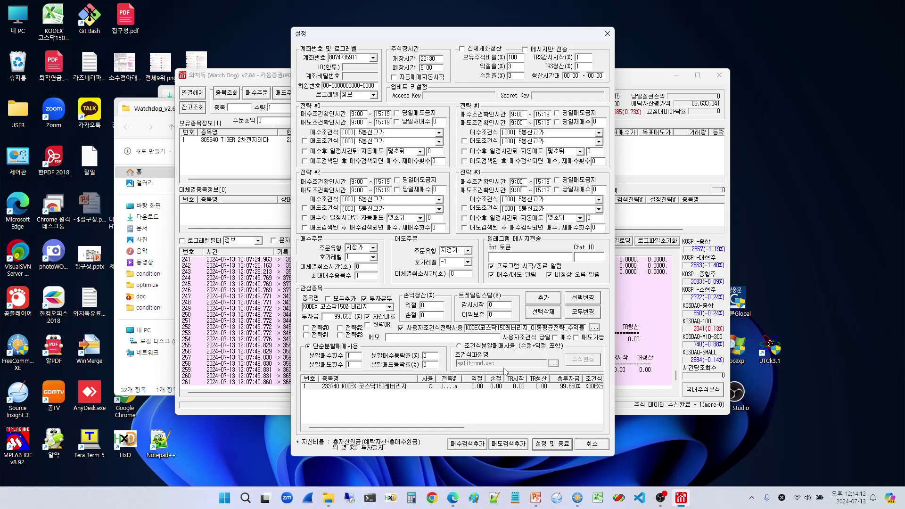
pyautogui.moveTo(439, 59); pyautogui.dragTo(389, 60)
pyautogui.write('08:40')
pyautogui.doubleClick(437, 68)
pyautogui.write('15')
# Locate AutoStart.exe in the Watchdog_v2.64 folder, and close the folder window.
pyautogui.click(328, 498)
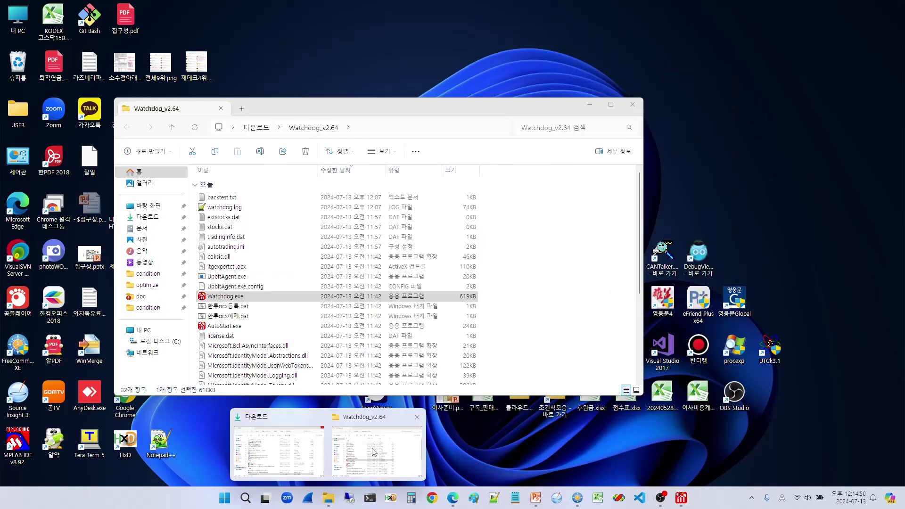
pyautogui.click(339, 476)
pyautogui.click(226, 328)
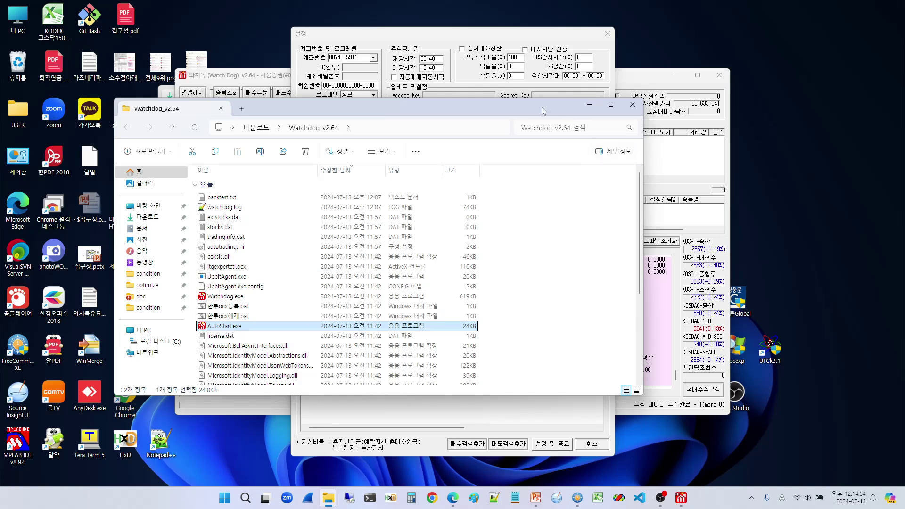
pyautogui.click(632, 104)
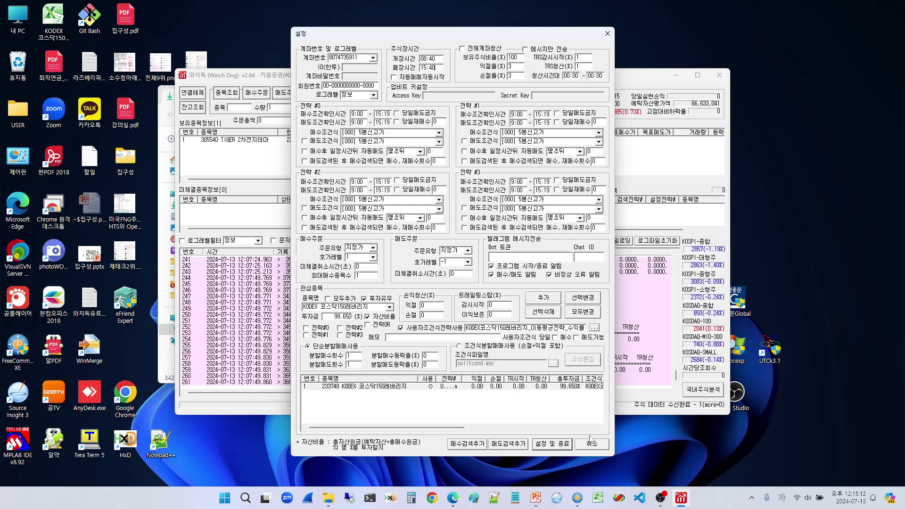
# Save the settings and exit Watchdog, and relaunch Watchdog.exe from the Watchdog_v2.64 folder in Downloads.
pyautogui.click(553, 445)
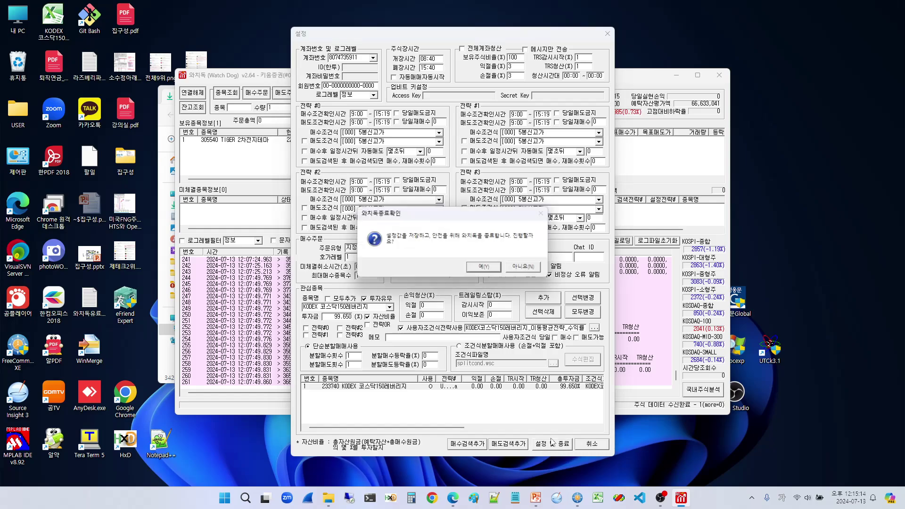
pyautogui.click(488, 267)
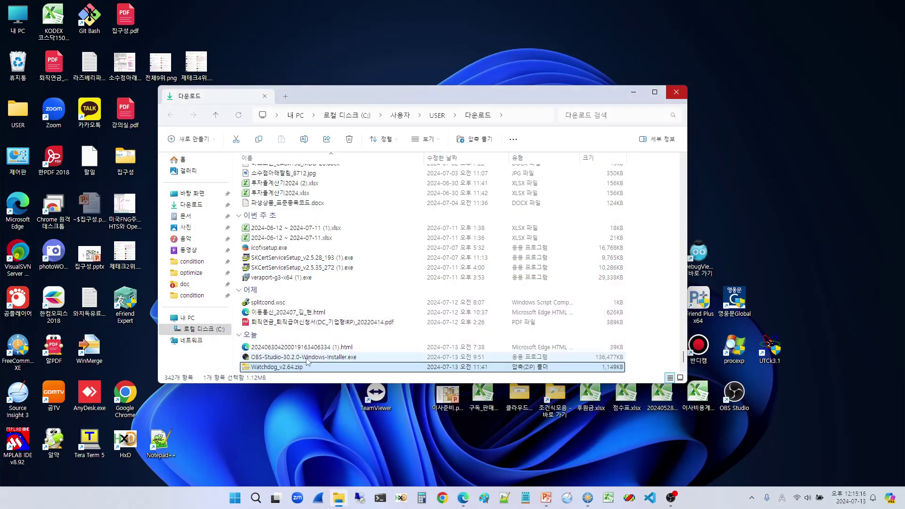
pyautogui.click(339, 500)
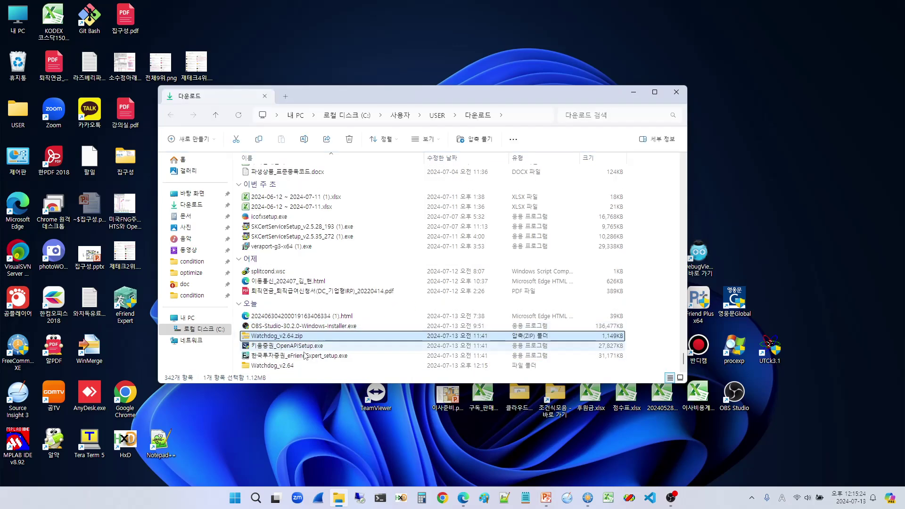
pyautogui.click(282, 366)
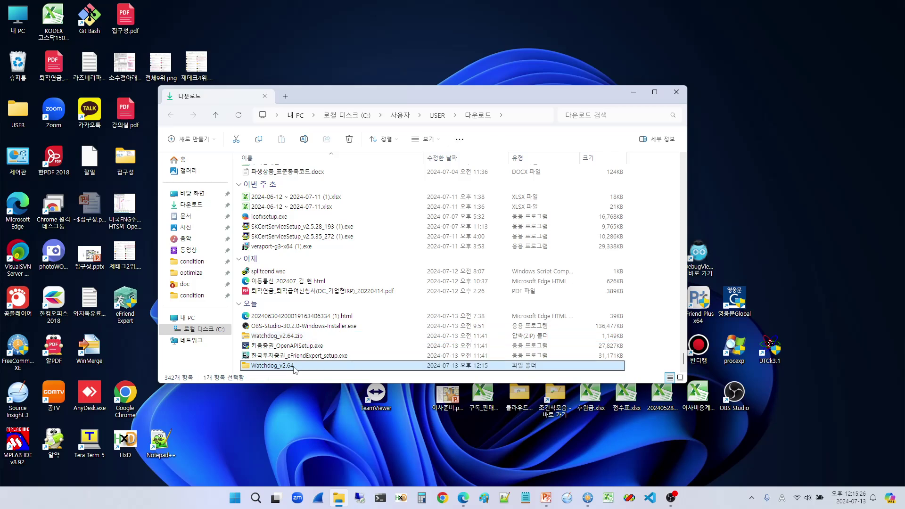
pyautogui.doubleClick(292, 366)
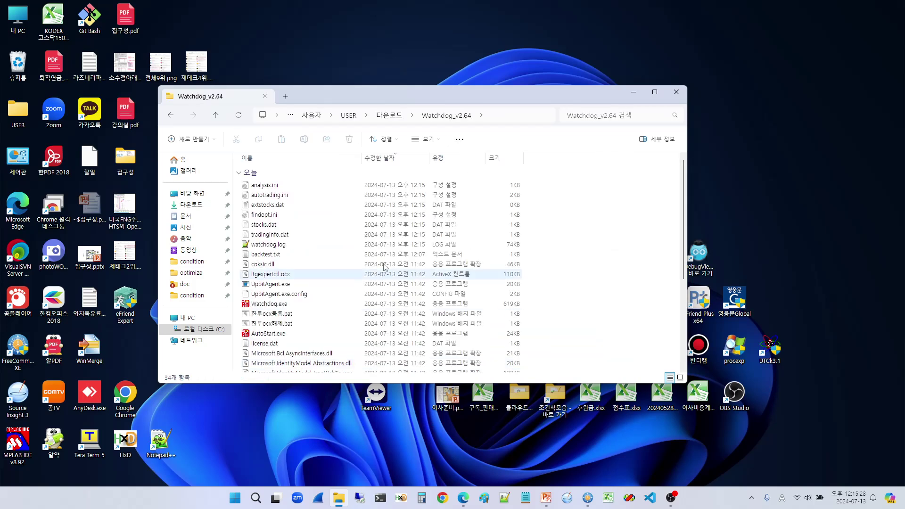
pyautogui.doubleClick(289, 306)
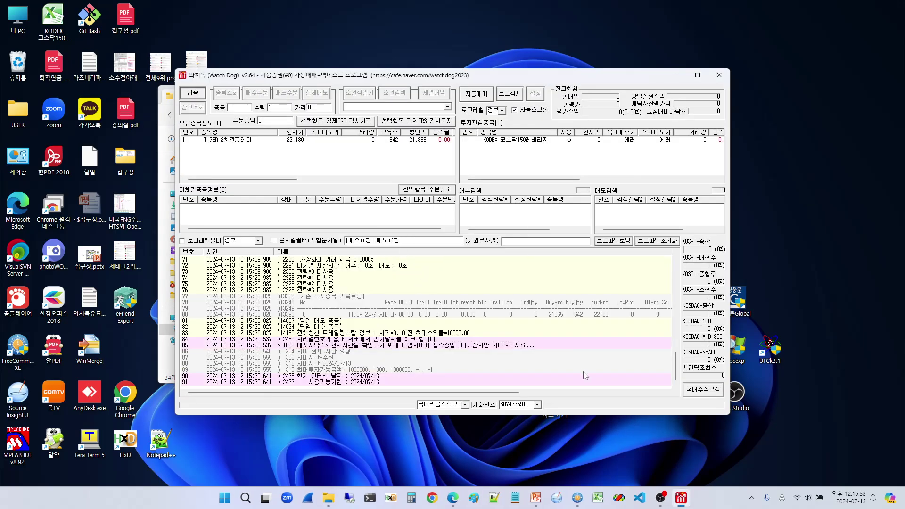
# Open the 사용자전략 editor in 국내주식분석 and load the saved KODEX코스닥150레버리지_이동평균전략 condition file.
pyautogui.click(707, 389)
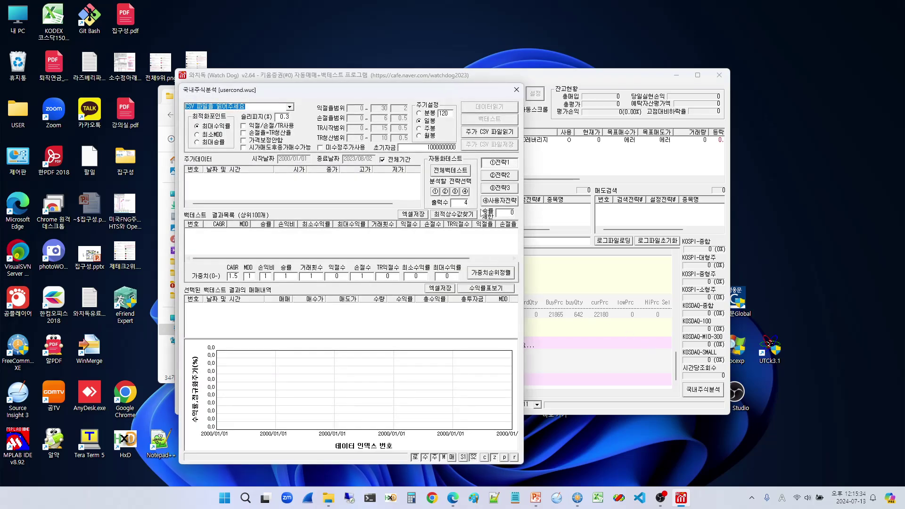
pyautogui.click(488, 201)
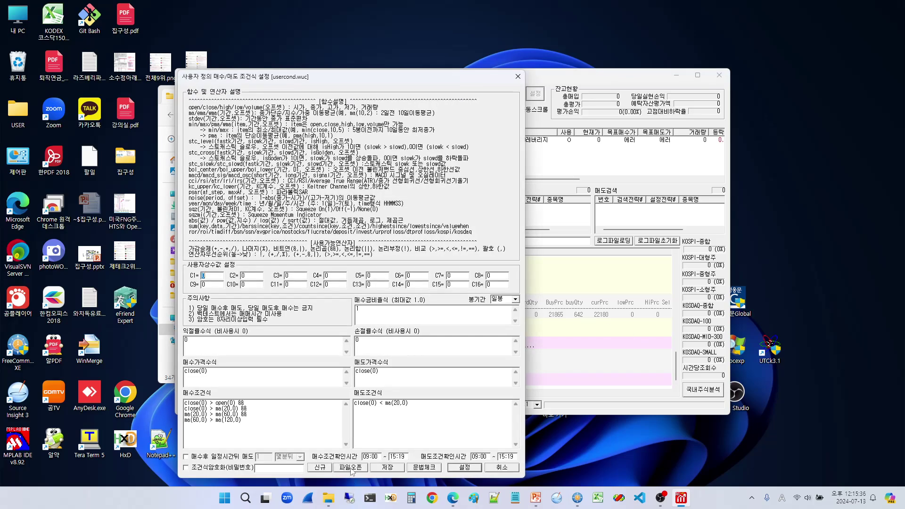
pyautogui.click(351, 468)
pyautogui.doubleClick(321, 242)
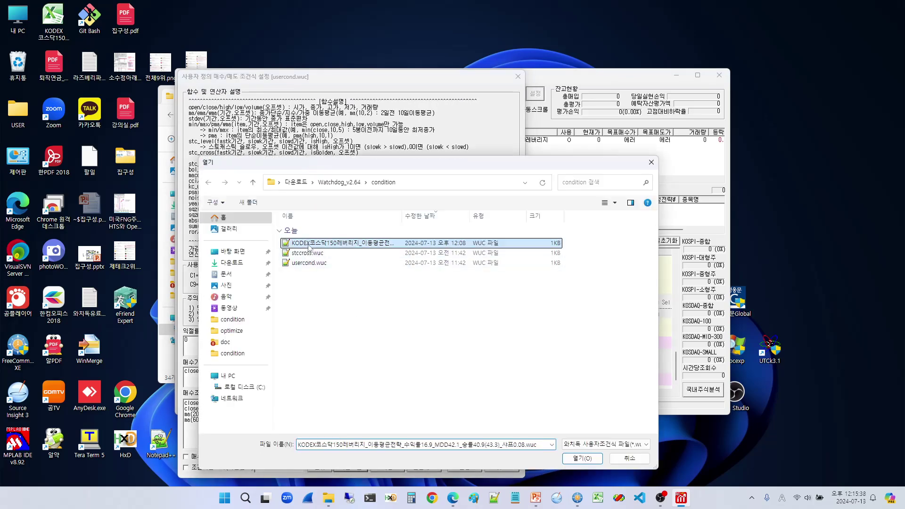
# Set both 매수조건확인시간 and 매도조건확인시간 to start at 09:00:30 and end at 15:19:00.
pyautogui.click(376, 457)
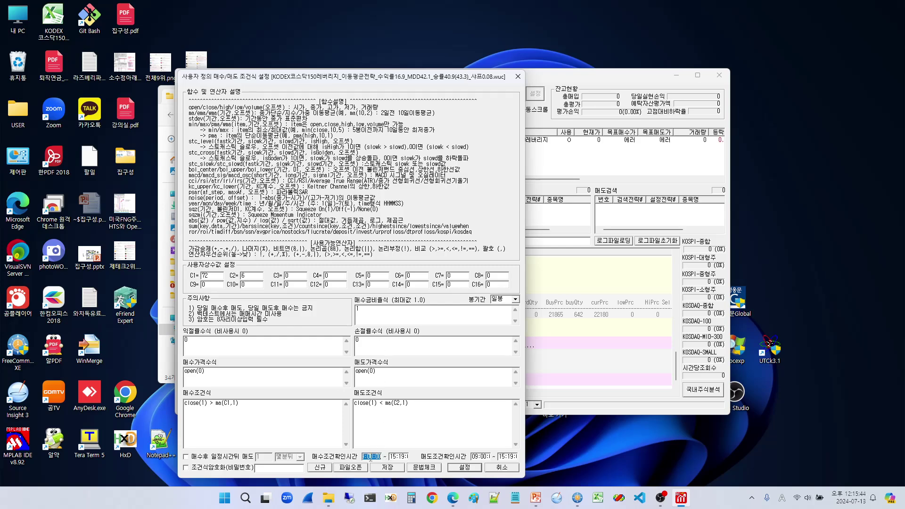
pyautogui.click(377, 457)
pyautogui.press('BackSpace')
pyautogui.write('0')
pyautogui.click(402, 455)
pyautogui.write('9:00')
pyautogui.write('00:')
pyautogui.write('30')
pyautogui.click(466, 471)
pyautogui.moveTo(433, 415); pyautogui.dragTo(345, 395)
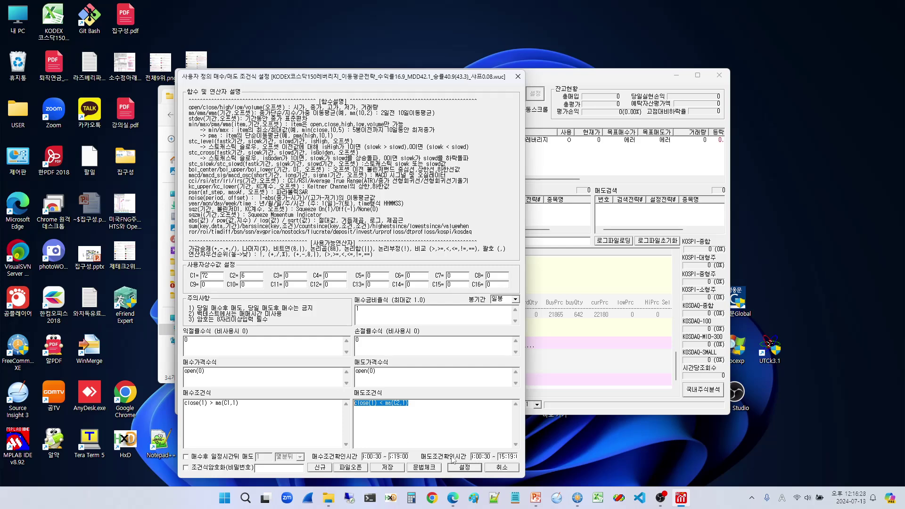
# Save the strategy over the existing KODEX코스닥150레버리지 condition file, apply it, and close the 국내주식분석 window.
pyautogui.click(385, 467)
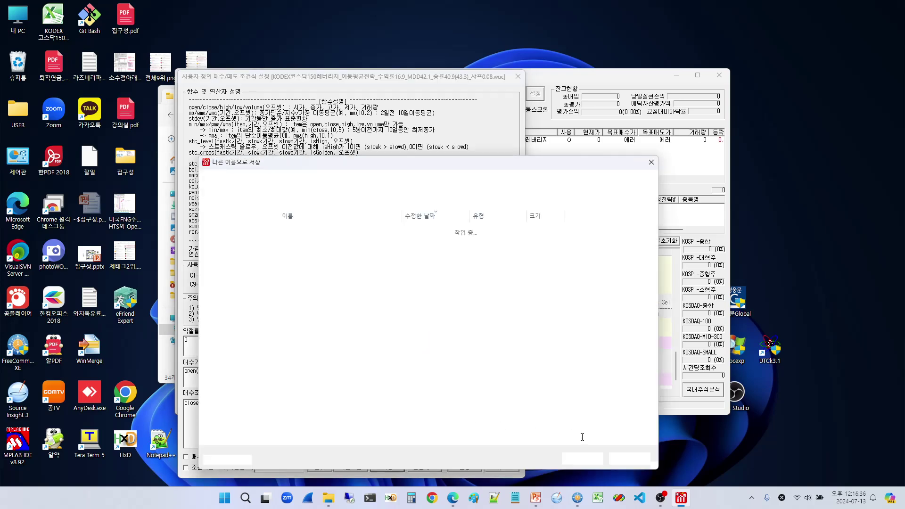
pyautogui.click(579, 460)
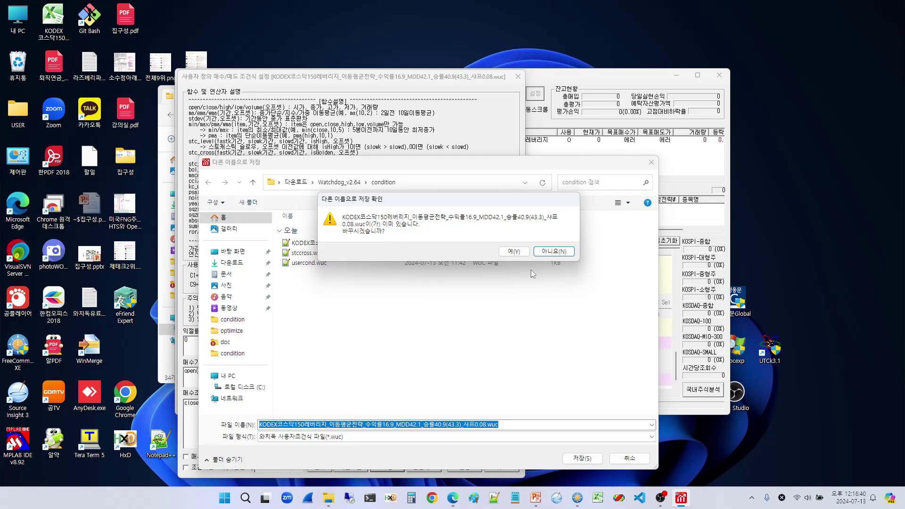
pyautogui.click(513, 252)
pyautogui.click(466, 469)
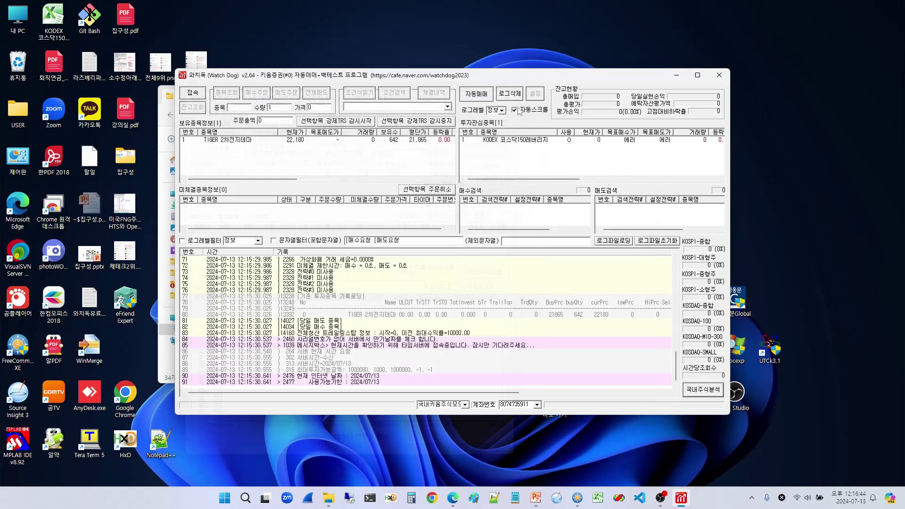
pyautogui.click(517, 89)
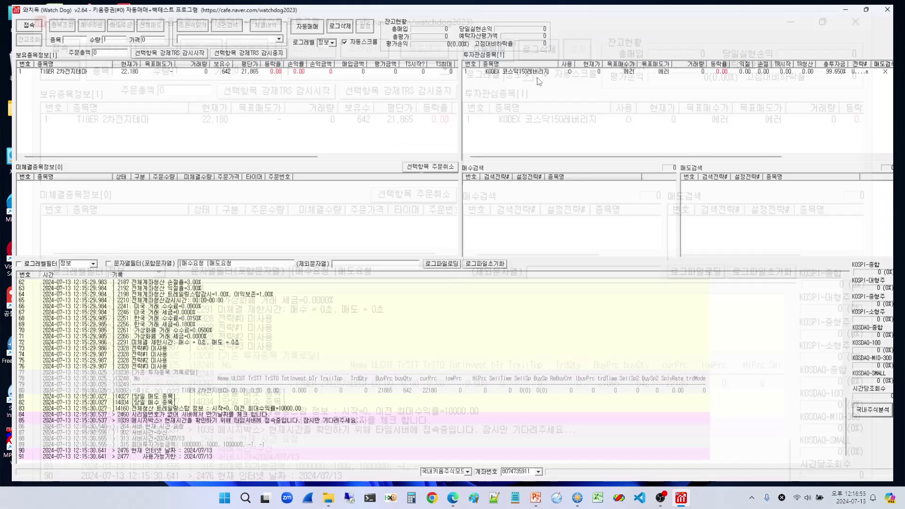
# Maximize the main window, connect to the broker server, and check the log for the loaded user condition and its trading times.
pyautogui.doubleClick(537, 77)
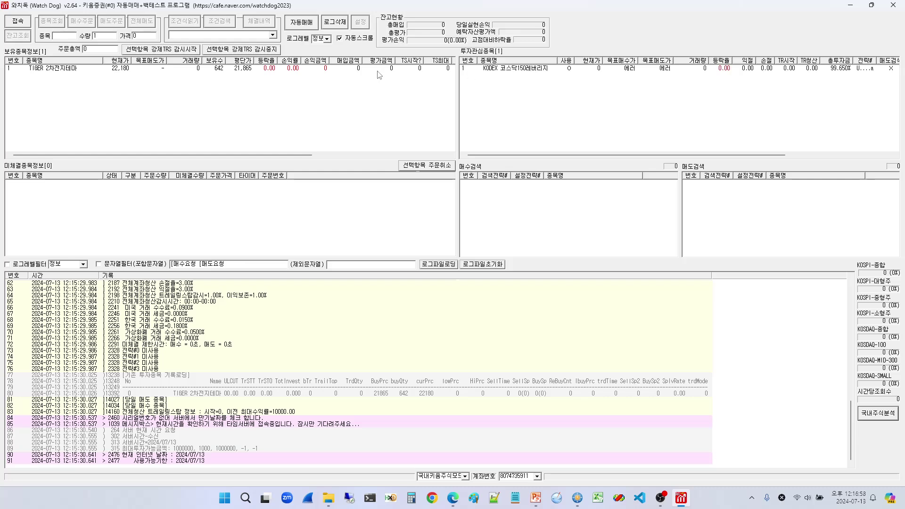
pyautogui.click(23, 23)
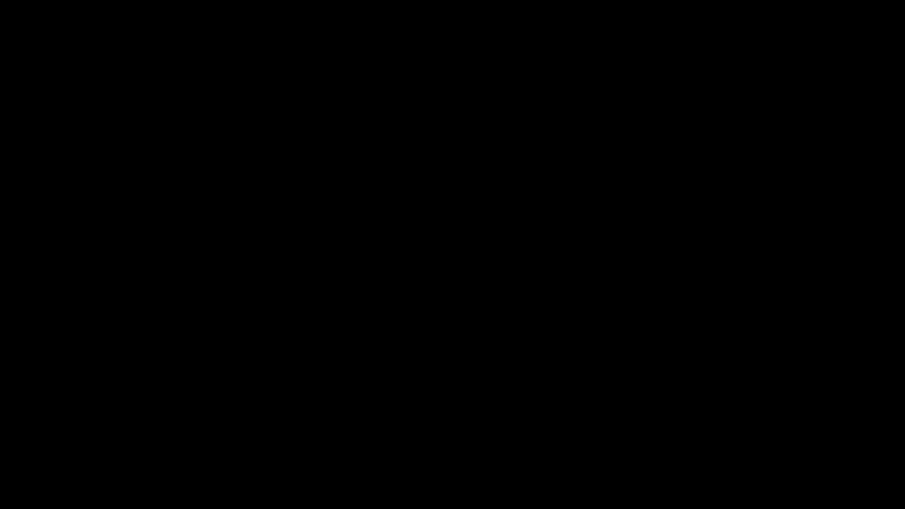
pyautogui.click(426, 323)
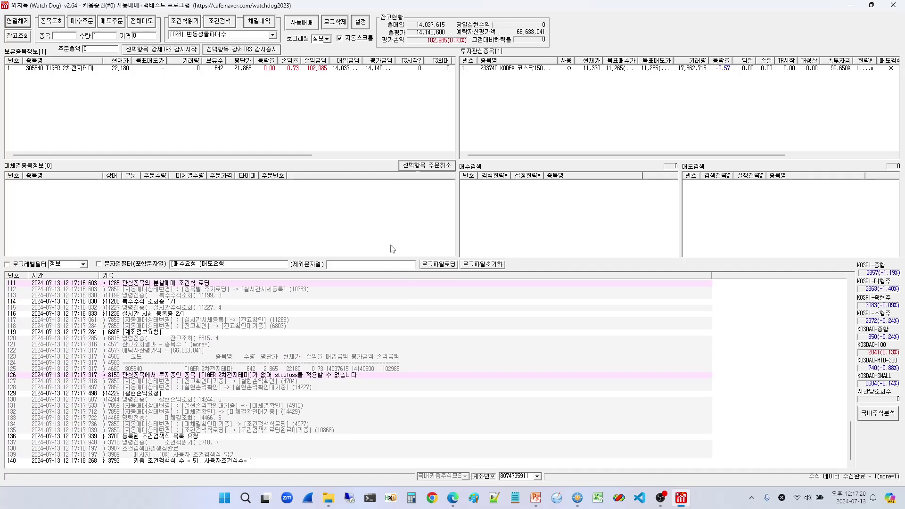
pyautogui.scroll(4, 346, 382)
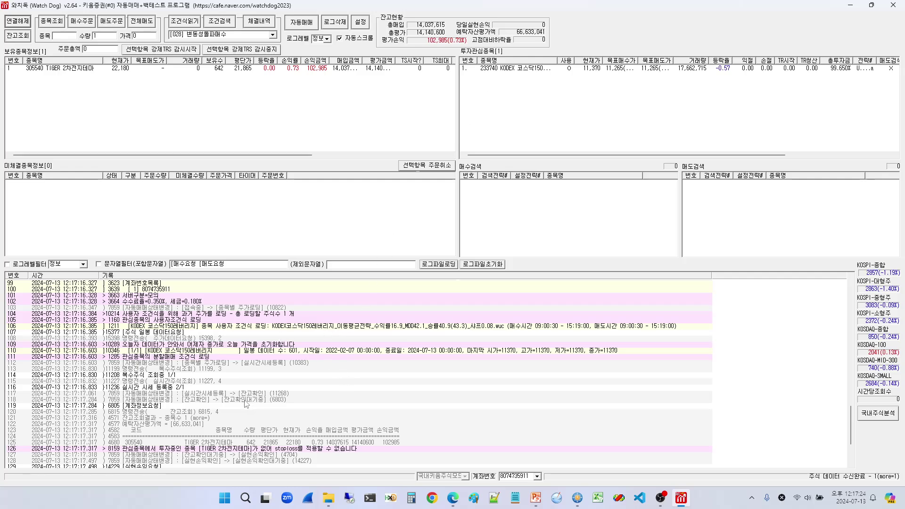
# Examine the log entries on the loaded user condition, the daily price data and the stop-loss notice for TIGER 2차전지테마.
pyautogui.click(233, 326)
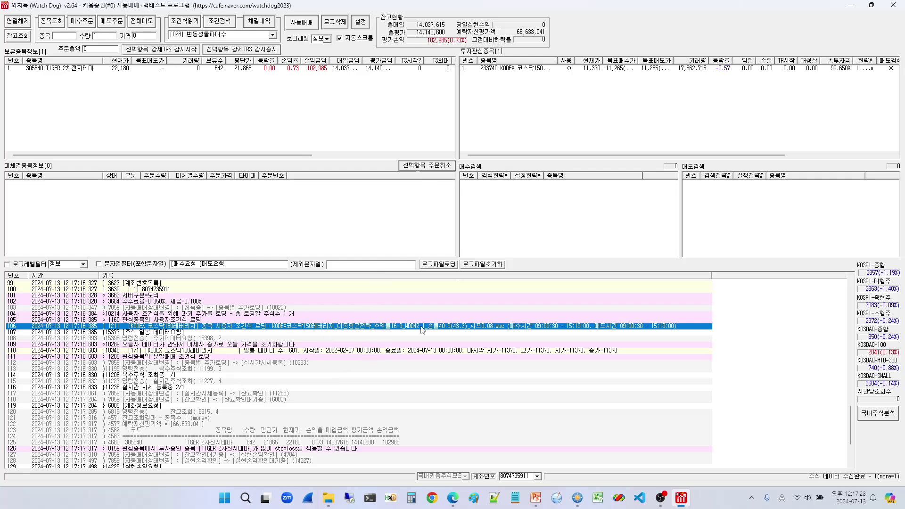
pyautogui.click(451, 342)
pyautogui.click(446, 327)
pyautogui.click(448, 352)
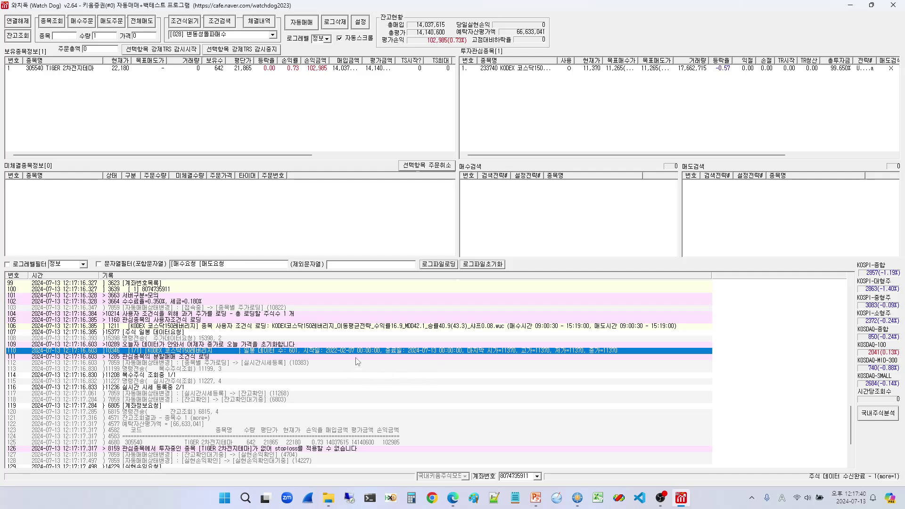
pyautogui.click(360, 328)
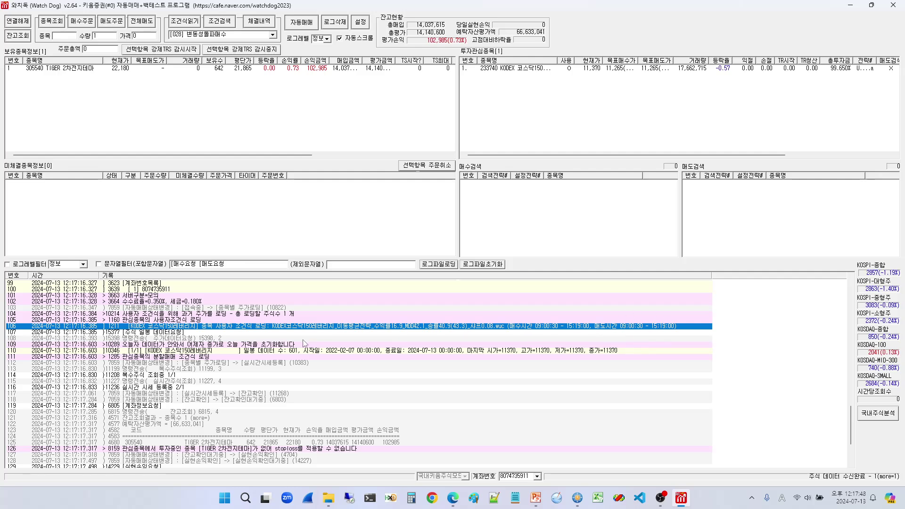
pyautogui.scroll(2, 421, 346)
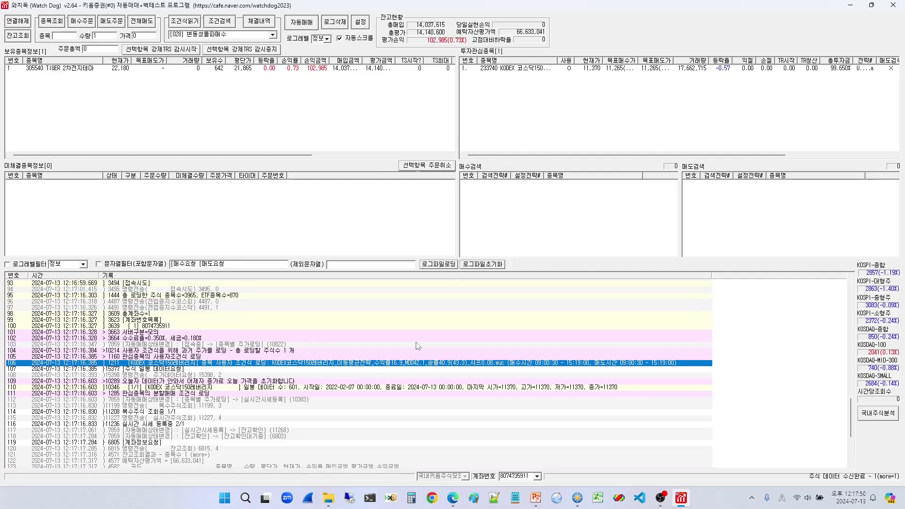
pyautogui.scroll(-2, 419, 363)
pyautogui.scroll(-2, 351, 367)
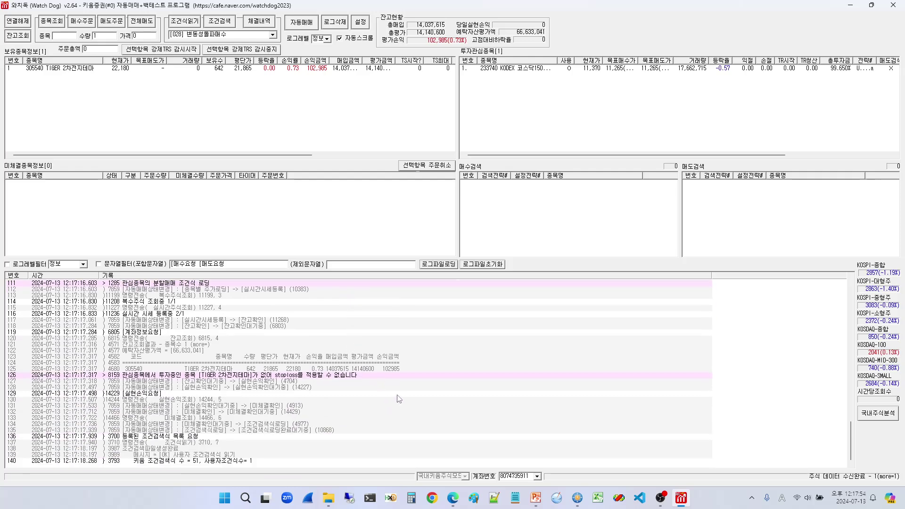
pyautogui.scroll(3, 399, 399)
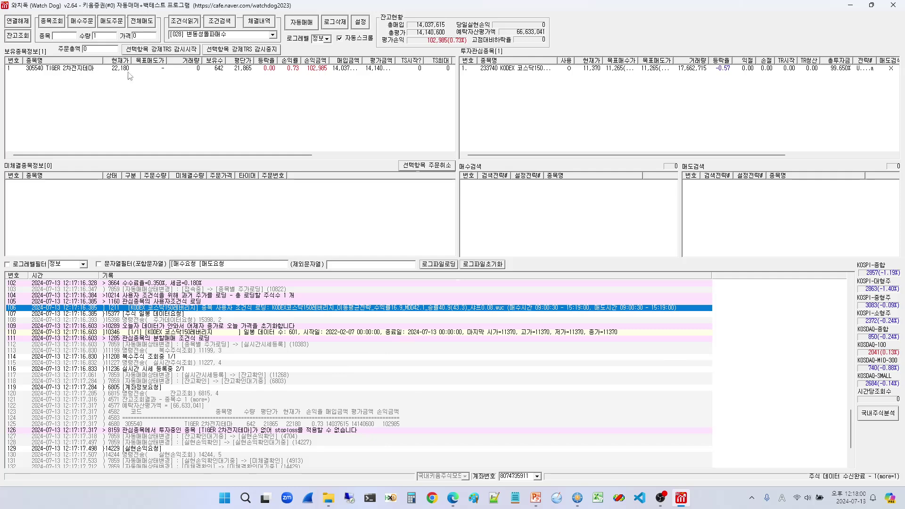
pyautogui.click(548, 120)
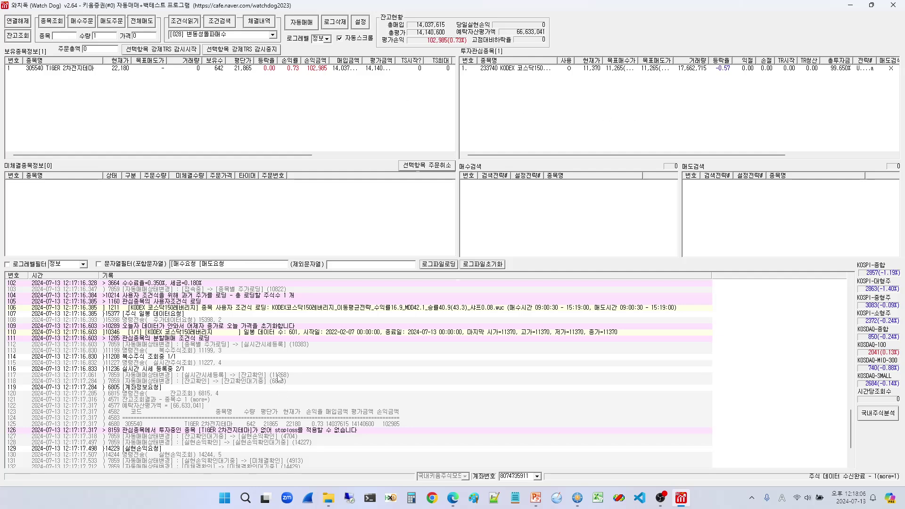
pyautogui.click(255, 432)
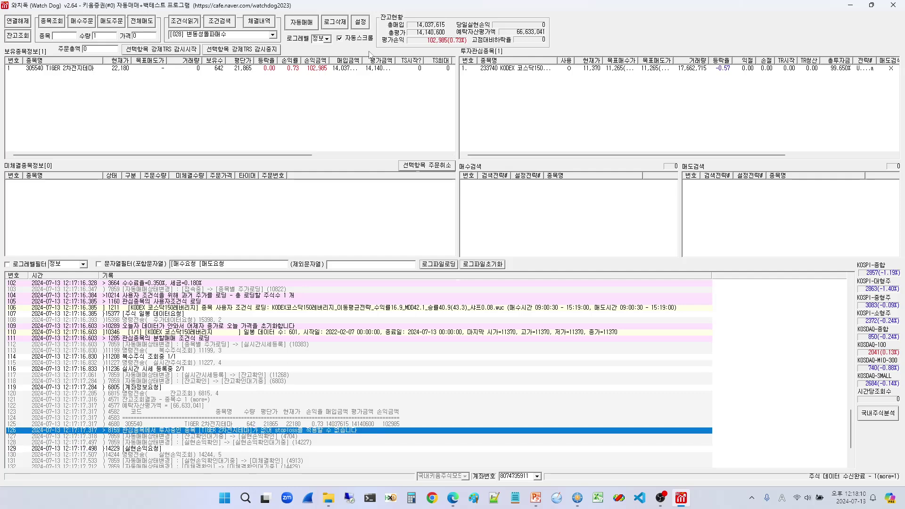
# Open the Watchdog settings and choose TIGER 2차전지테마 as the 관심종목 stock.
pyautogui.click(359, 23)
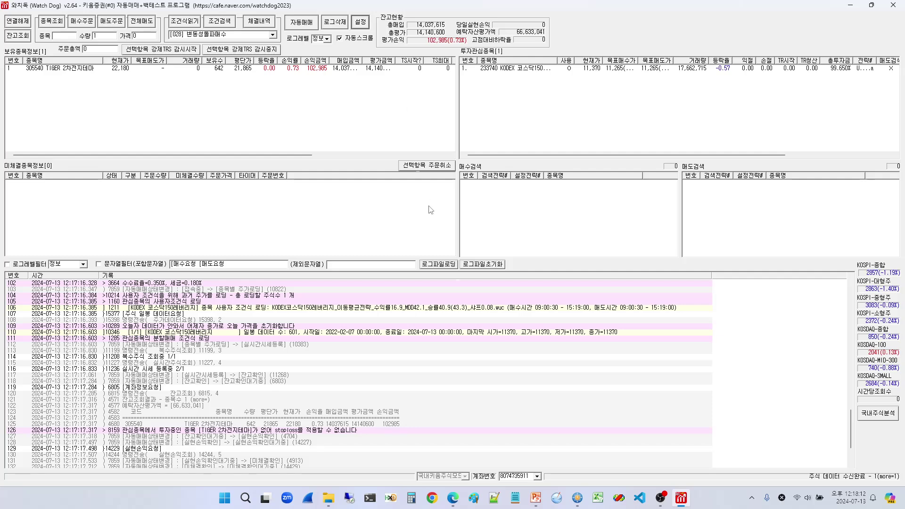
pyautogui.click(148, 70)
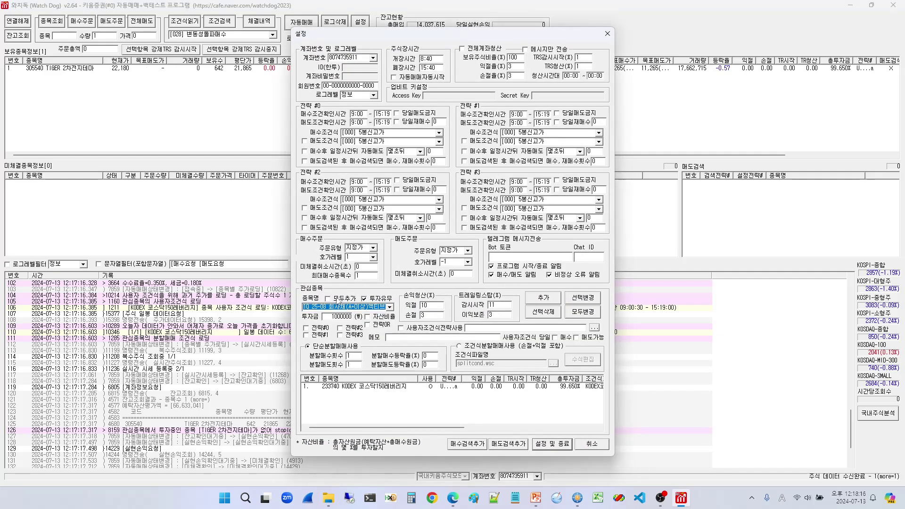
pyautogui.press('Hangul')
pyautogui.write('ㄱ')
pyautogui.press('Hangul')
pyautogui.write('TIGER')
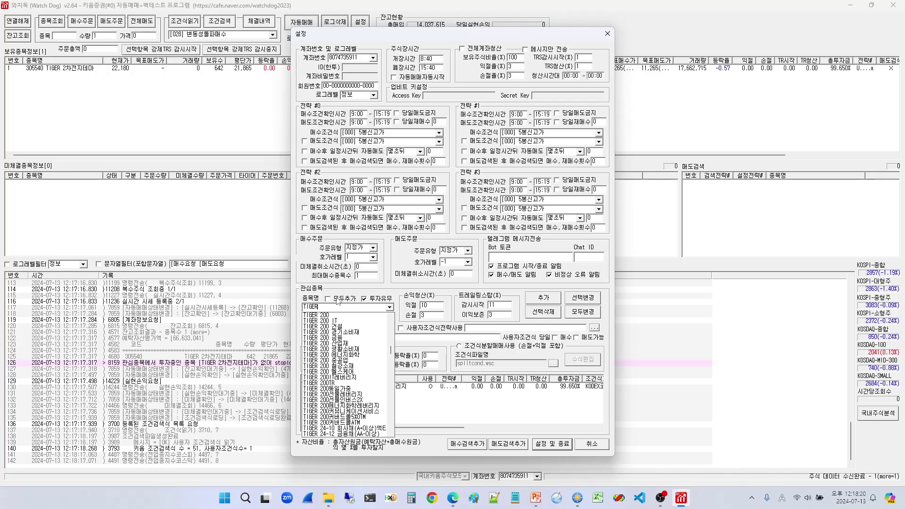
pyautogui.write(' 2')
pyautogui.press('Hangul')
pyautogui.write('차전지')
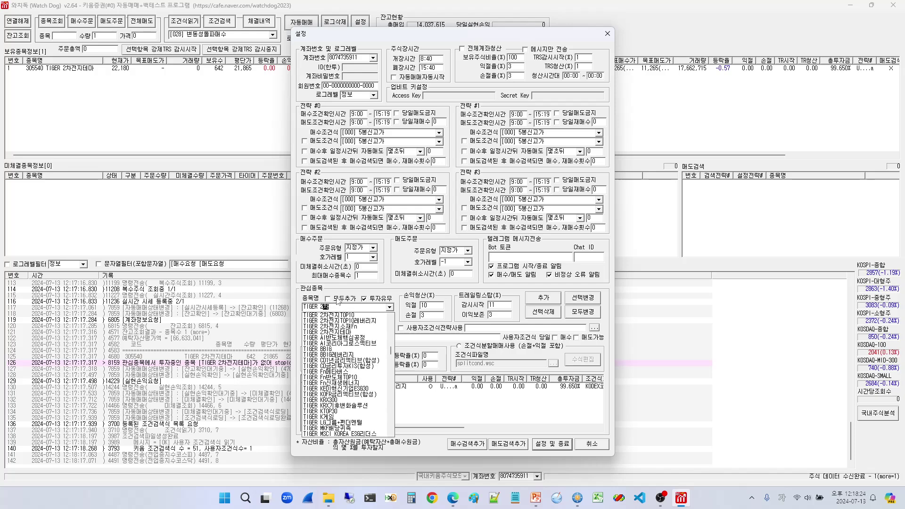
pyautogui.press('Down')
pyautogui.press('Down')
pyautogui.press('Down')
pyautogui.press('Return')
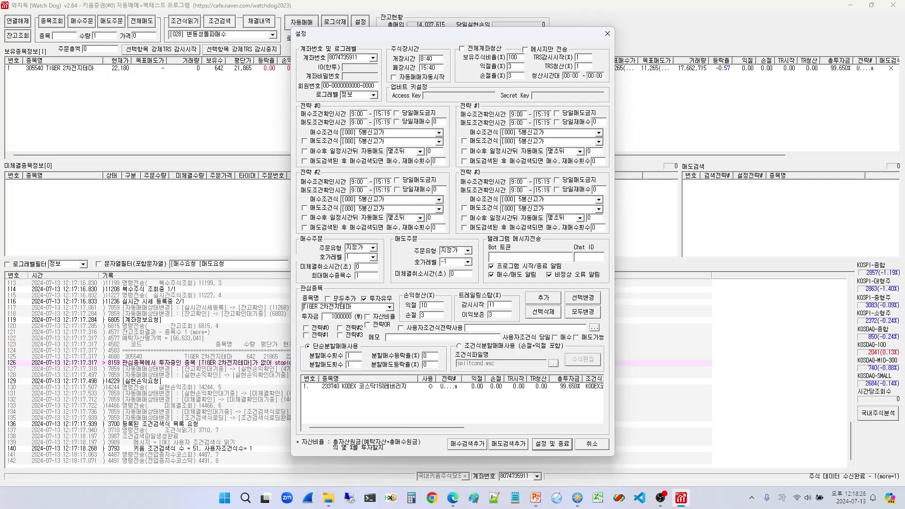
# Set 익절, 손절, 감시시작 and 이익보존 to 0, turn off 투자유무, load the KODEX코스닥150레버리지_이동평균전략 condition file, and add the stock.
pyautogui.doubleClick(433, 306)
pyautogui.write('0')
pyautogui.click(594, 328)
pyautogui.doubleClick(408, 213)
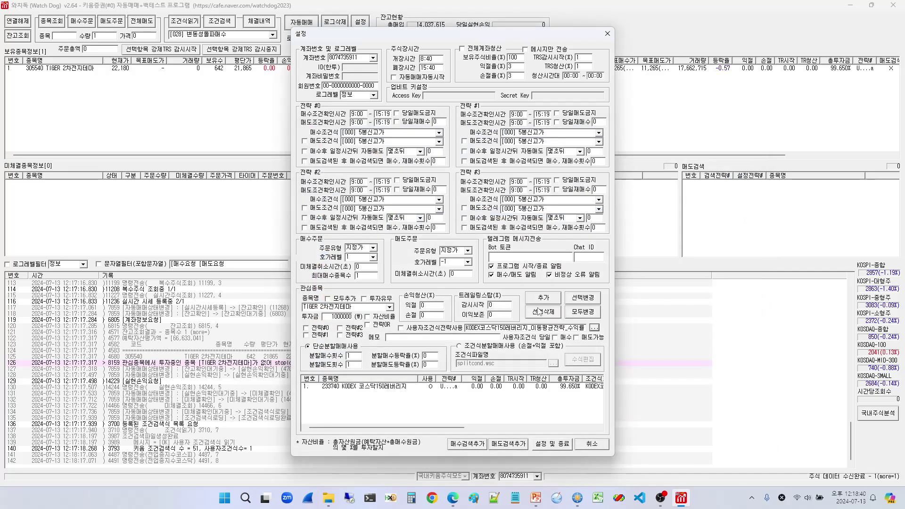
pyautogui.click(543, 298)
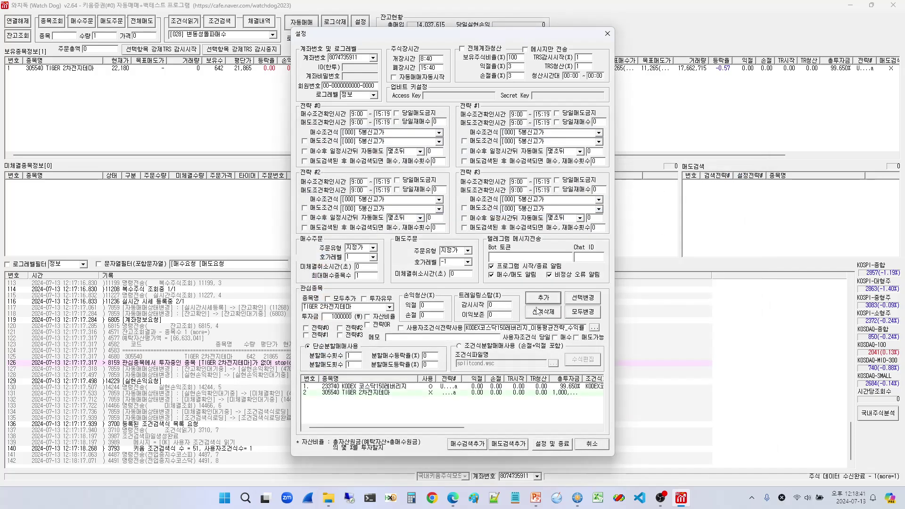
# Save the settings and exit, relaunch Watchdog.exe, connect to the broker server, and review the new log entries.
pyautogui.click(545, 445)
pyautogui.click(485, 268)
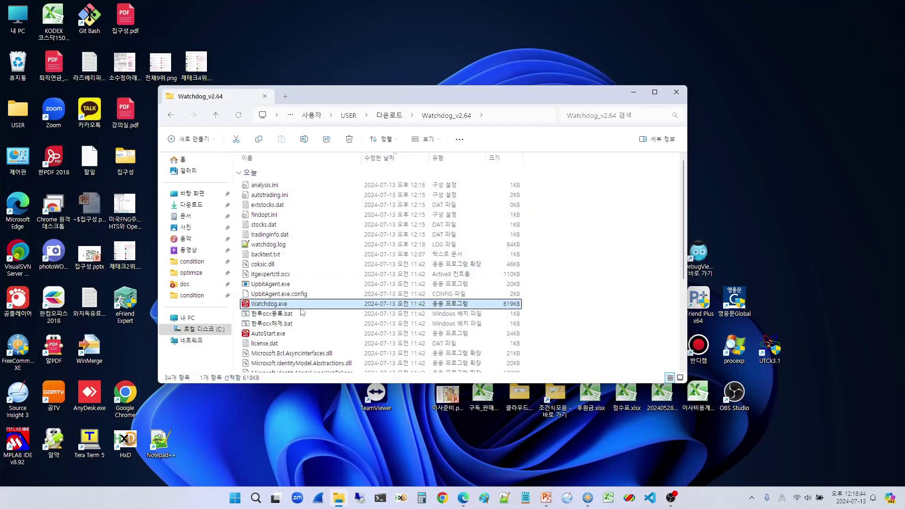
pyautogui.doubleClick(303, 309)
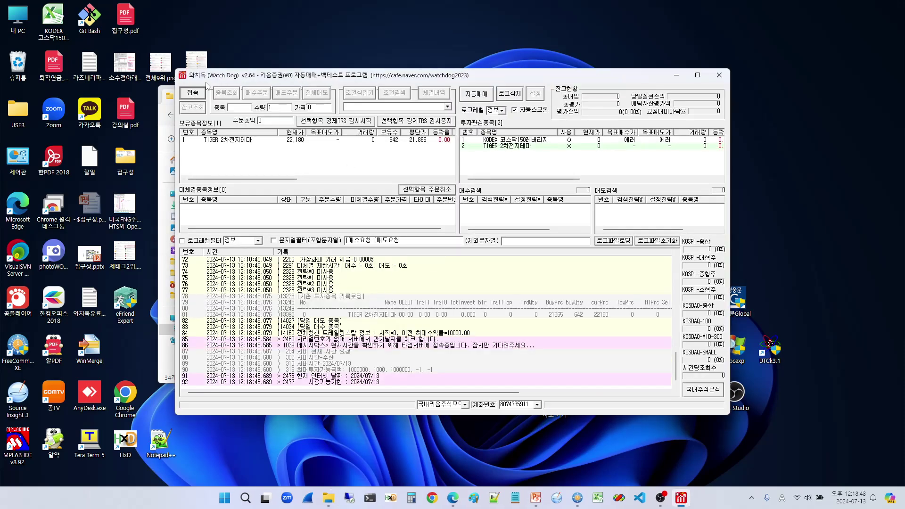
pyautogui.click(200, 93)
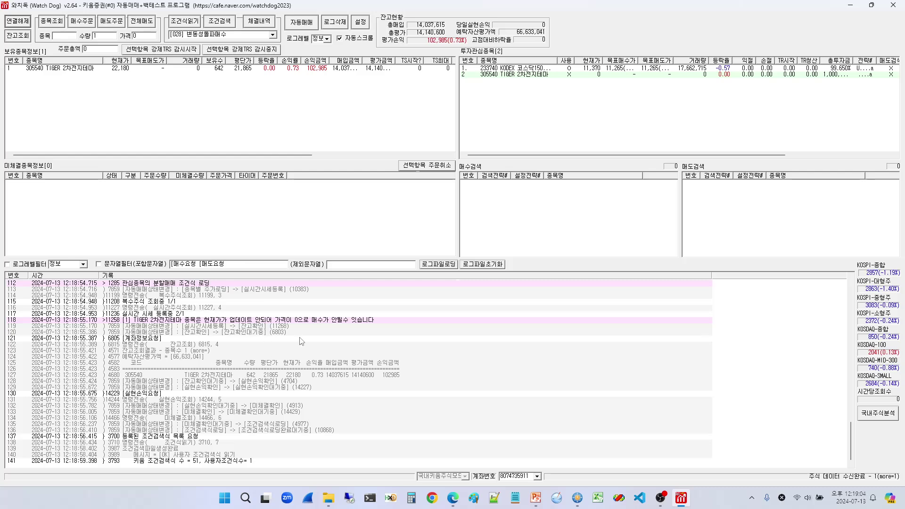
pyautogui.scroll(7, 297, 326)
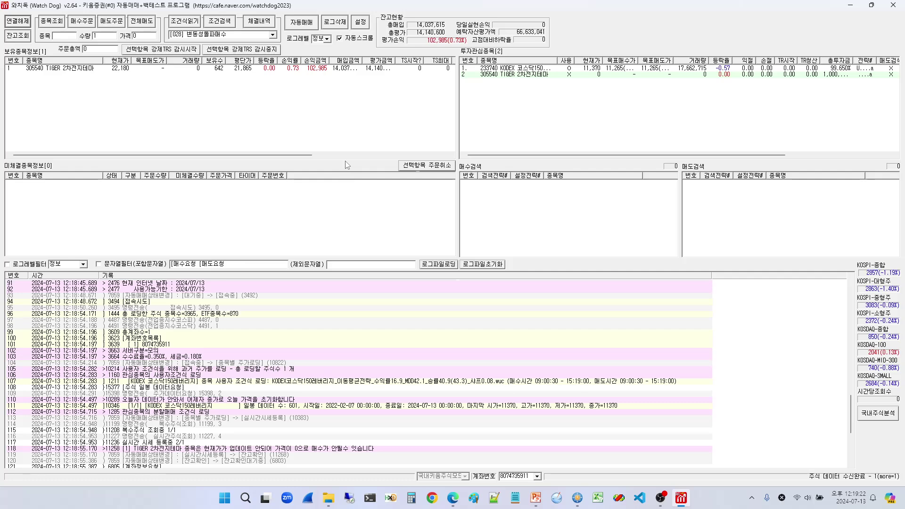
# Start automated trading, widen the target price columns in the 투자관심종목 list, and stop automated trading.
pyautogui.click(303, 23)
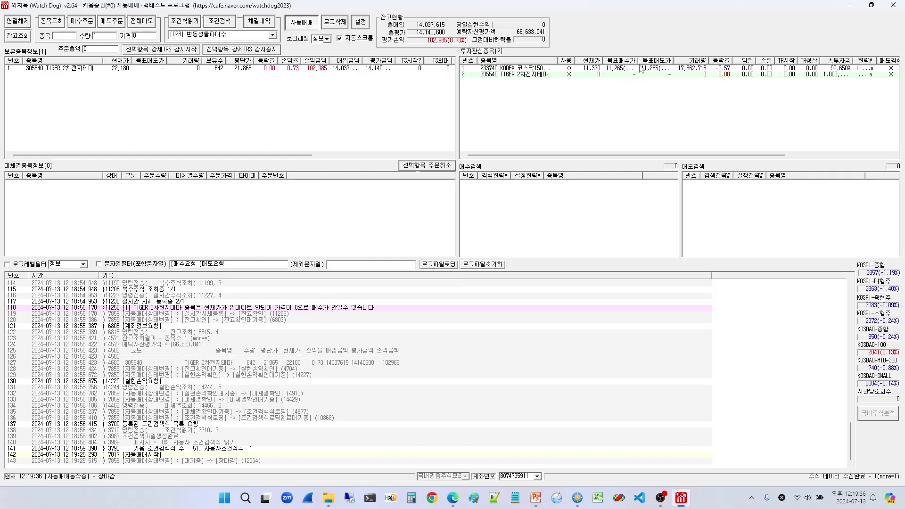
pyautogui.moveTo(640, 61); pyautogui.dragTo(685, 61)
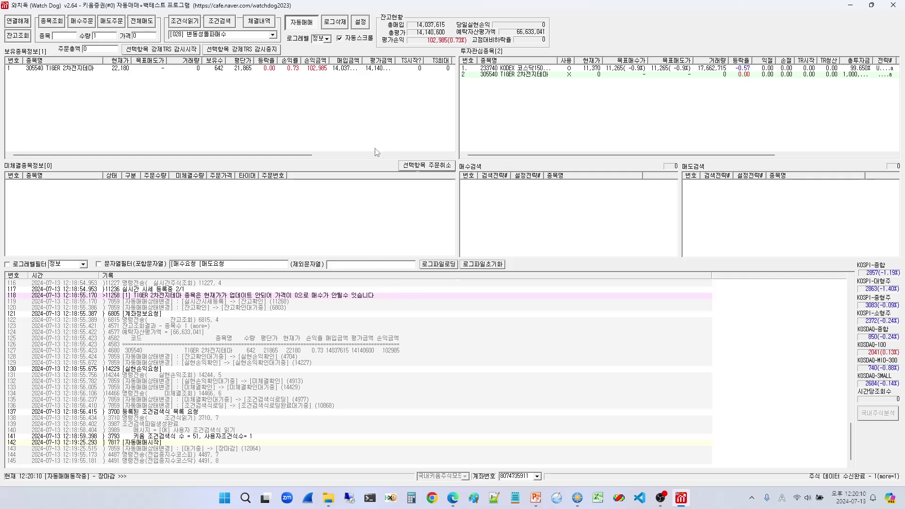
pyautogui.click(312, 24)
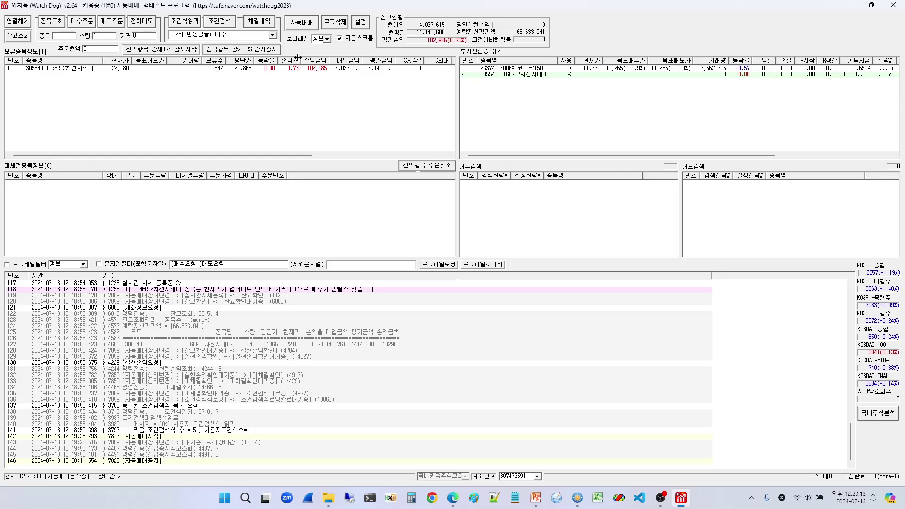
# Enable 자동매매자동시작 in the settings, save and exit, and close Watchdog after it has been relaunched.
pyautogui.click(359, 25)
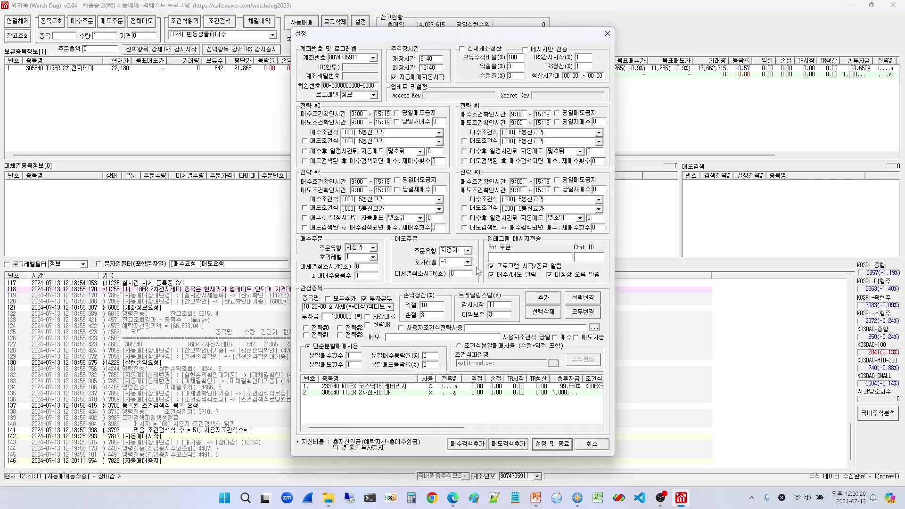
pyautogui.click(552, 444)
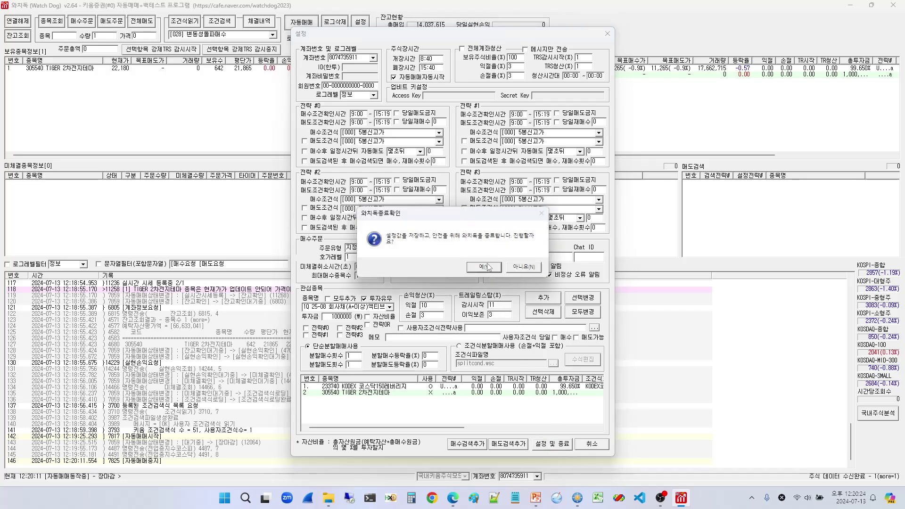
pyautogui.click(484, 267)
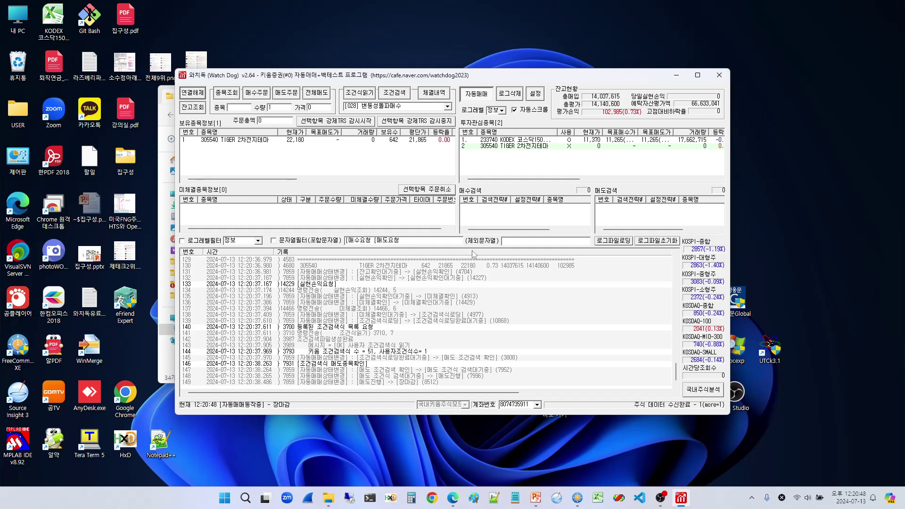
pyautogui.click(719, 75)
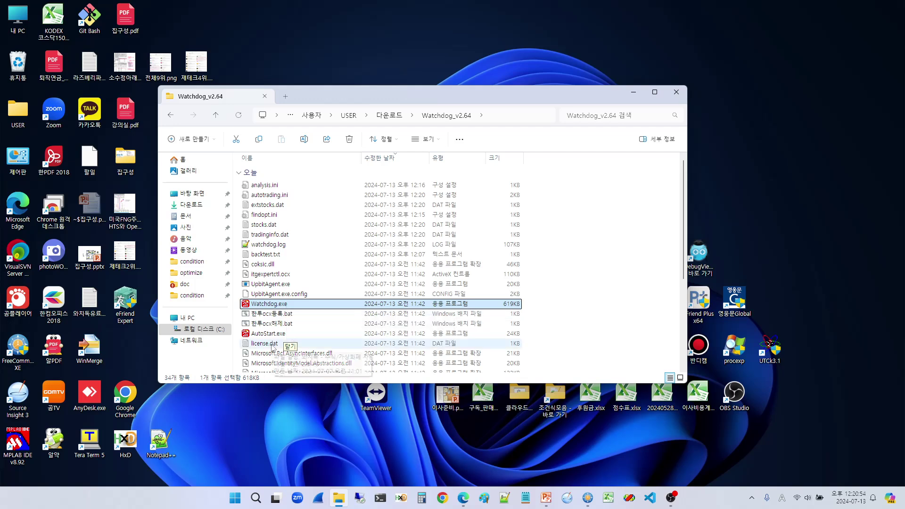
# Set AutoStart.exe in the Watchdog_v2.64 folder to always run with administrator rights through its compatibility properties.
pyautogui.moveTo(274, 336)
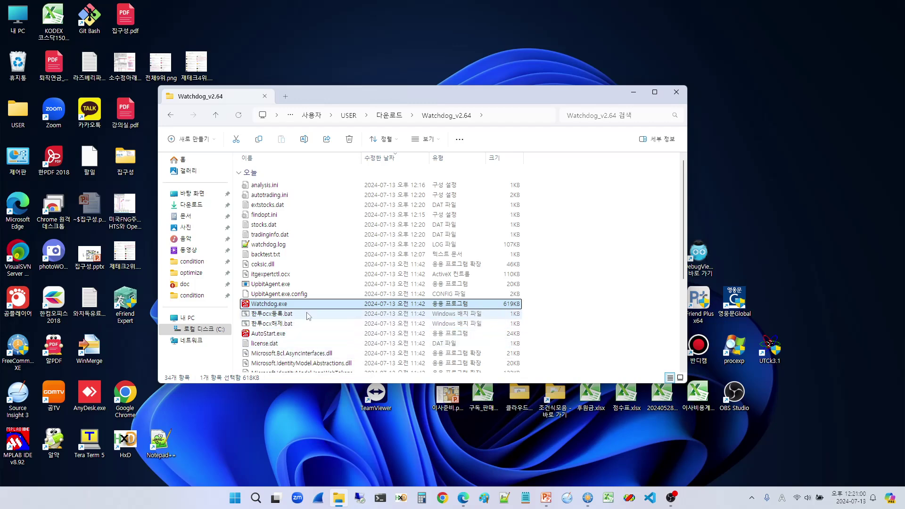
pyautogui.click(280, 335)
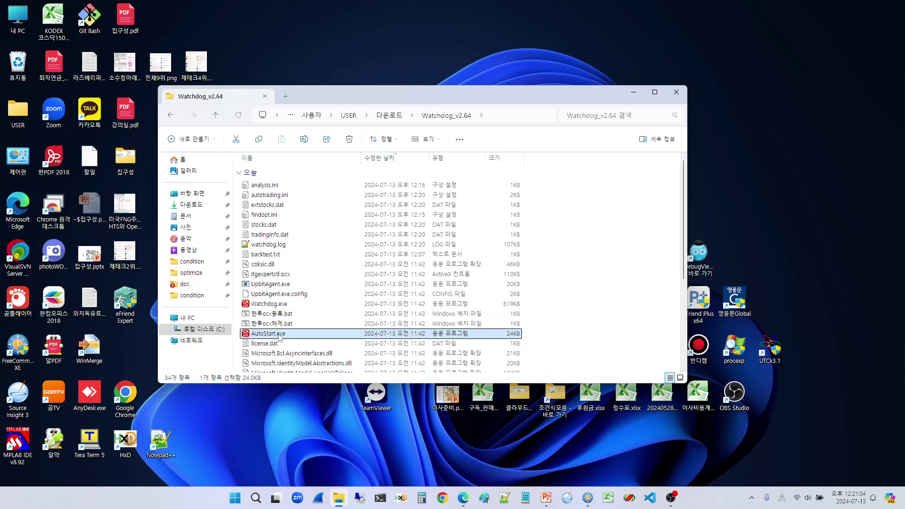
pyautogui.rightClick(280, 335)
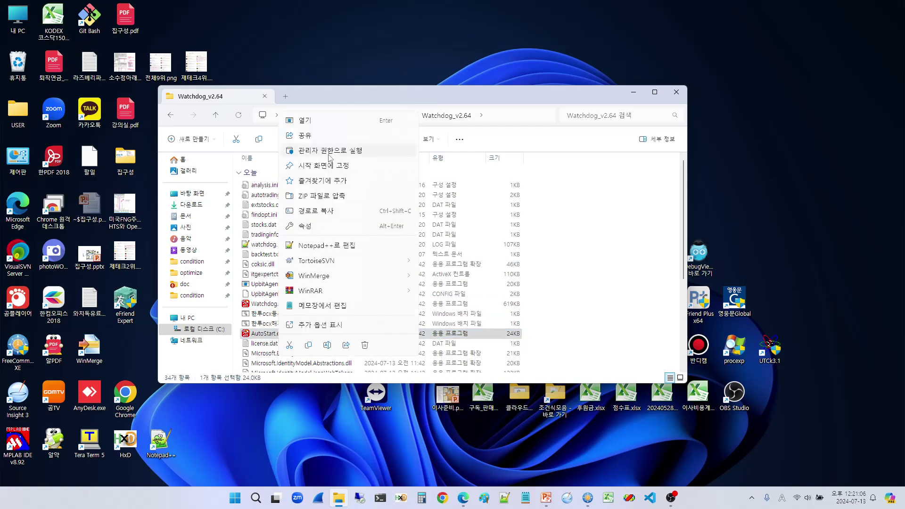
pyautogui.click(321, 325)
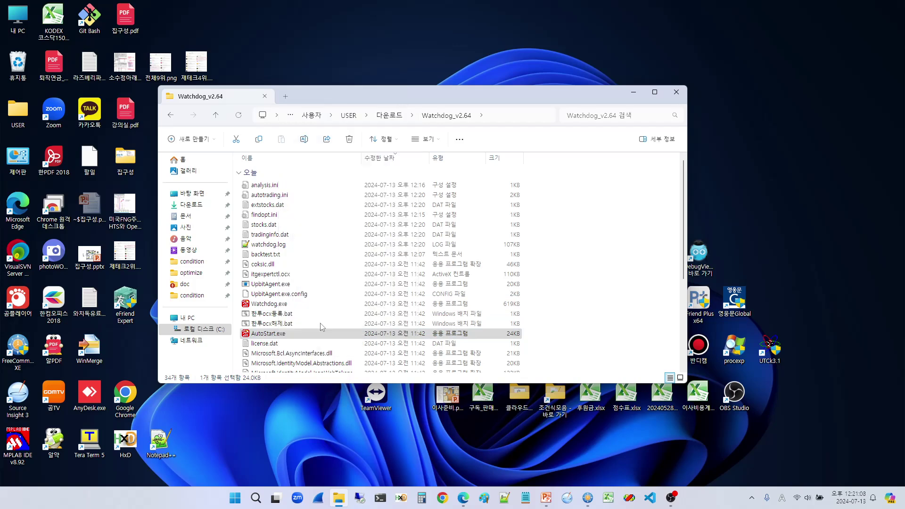
pyautogui.click(309, 316)
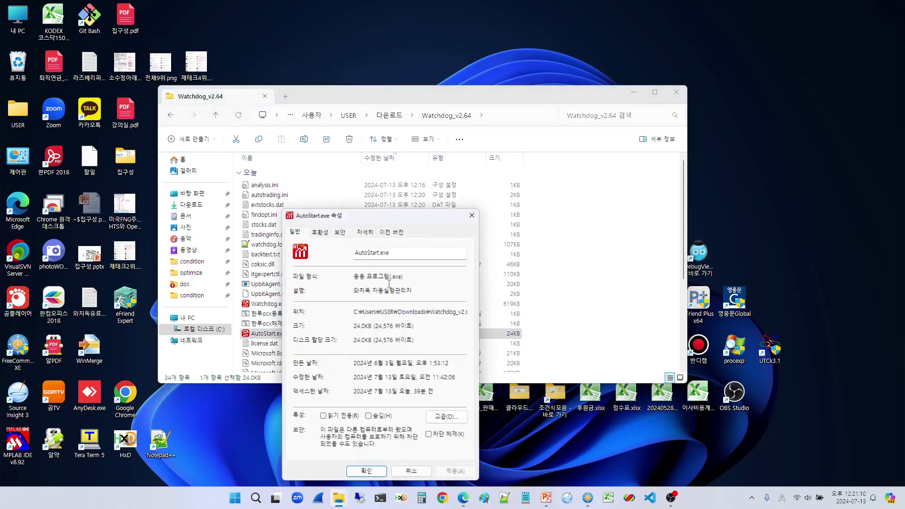
pyautogui.click(320, 231)
pyautogui.moveTo(357, 218); pyautogui.dragTo(373, 175)
pyautogui.click(335, 338)
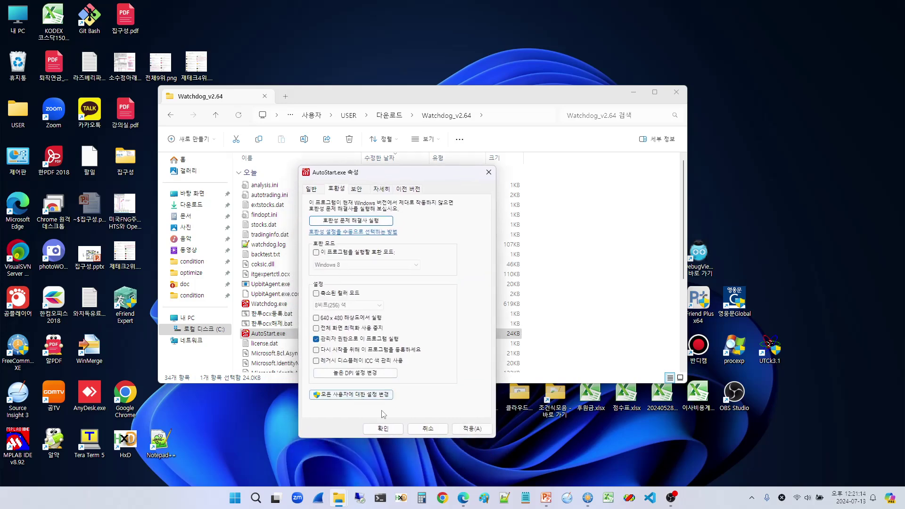
pyautogui.click(383, 429)
pyautogui.click(330, 353)
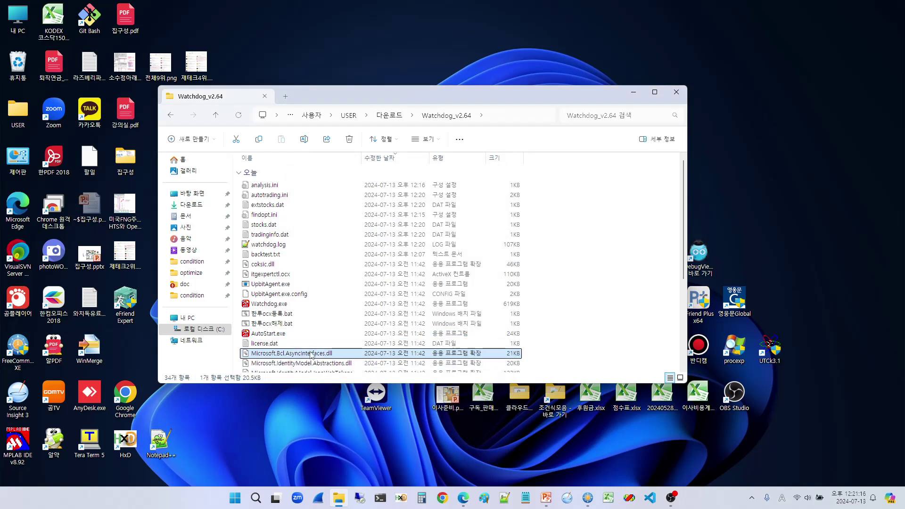
# Launch AutoStart.exe and allow it to run past the Windows SmartScreen block.
pyautogui.doubleClick(300, 336)
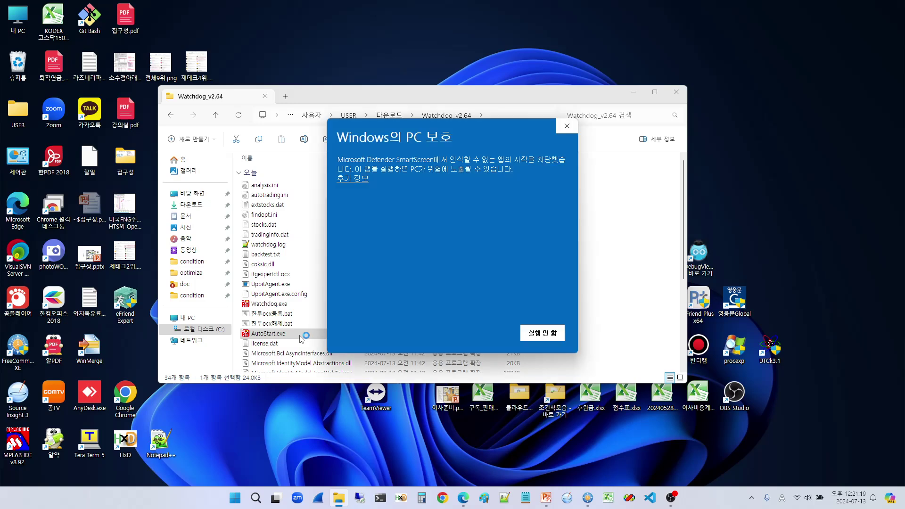
pyautogui.click(361, 180)
pyautogui.click(490, 333)
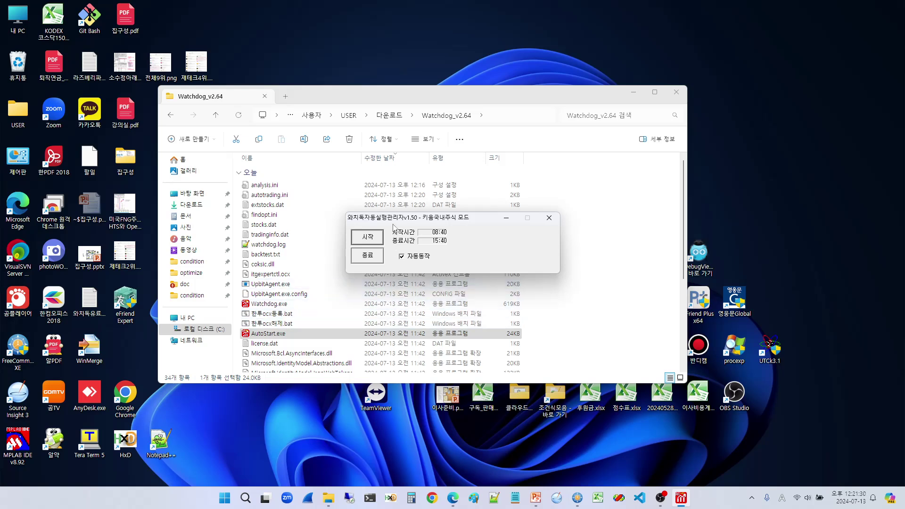
pyautogui.moveTo(398, 217); pyautogui.dragTo(390, 232)
pyautogui.click(334, 334)
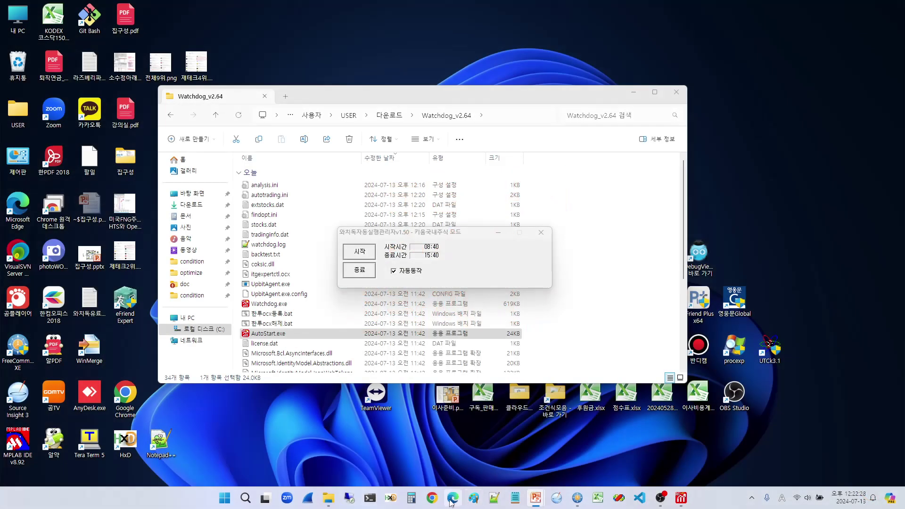
# Switch to Microsoft Edge and view the 설치시 주의사항 post on the Watchdog Naver cafe.
pyautogui.click(451, 497)
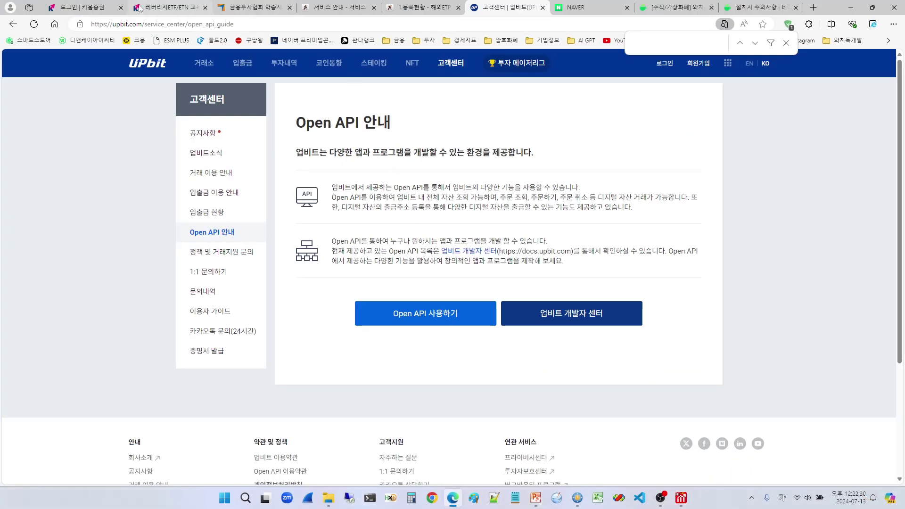
pyautogui.click(665, 11)
pyautogui.click(760, 7)
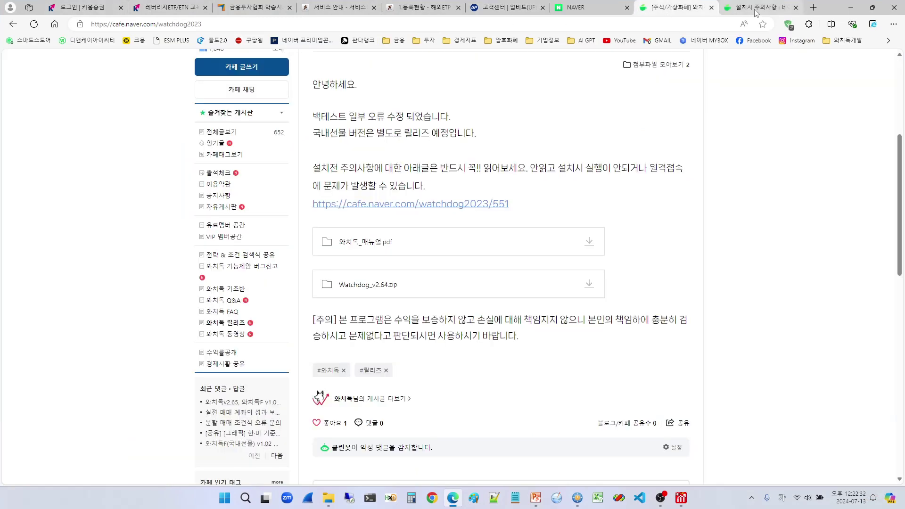
pyautogui.scroll(10, 415, 291)
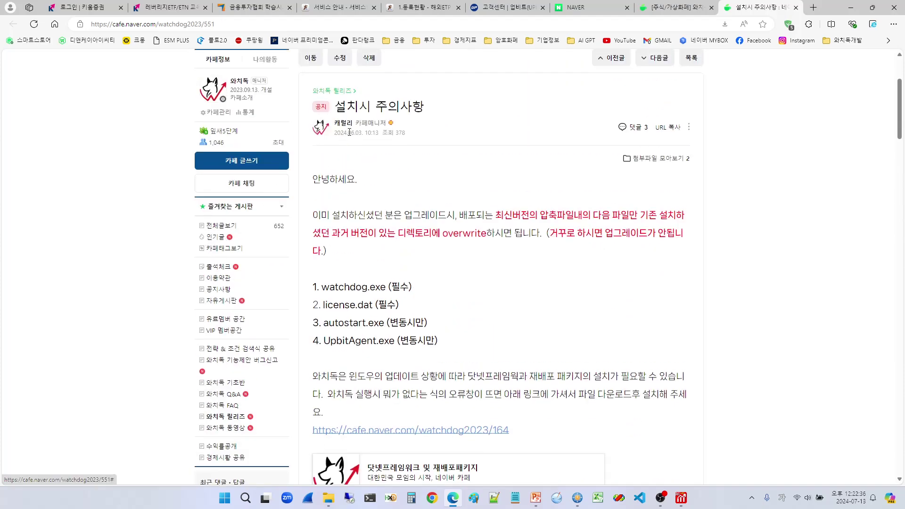
# Save 와치독_매뉴얼.pdf from the 와치독 릴리즈 v2.64 post to the computer and open the downloaded file.
pyautogui.click(655, 7)
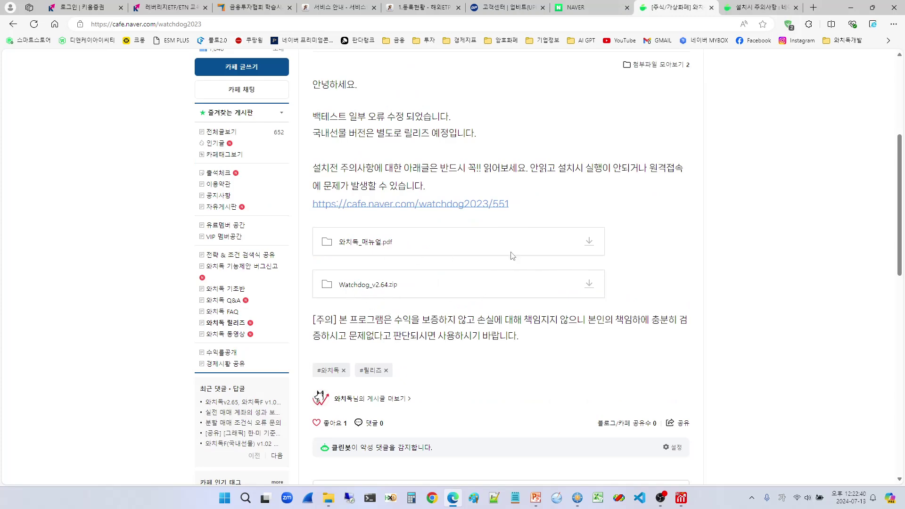
pyautogui.click(589, 249)
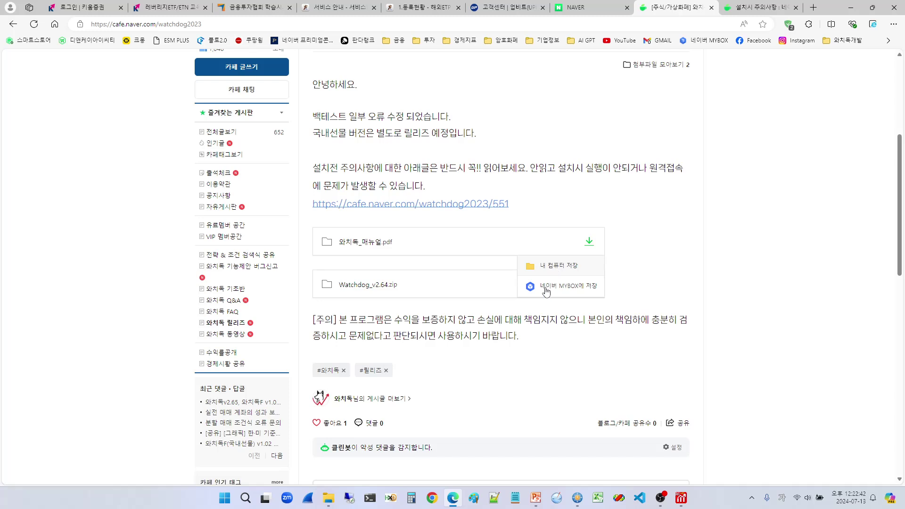
pyautogui.click(552, 269)
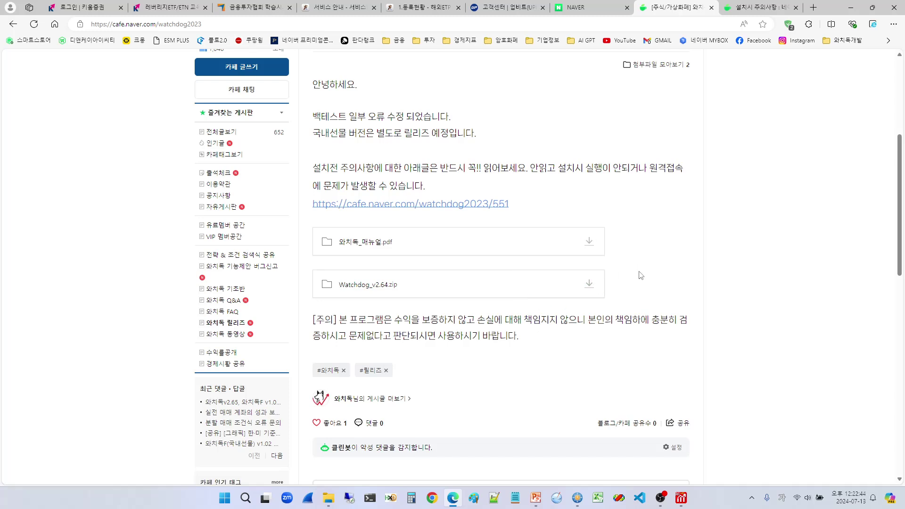
pyautogui.scroll(1, 644, 317)
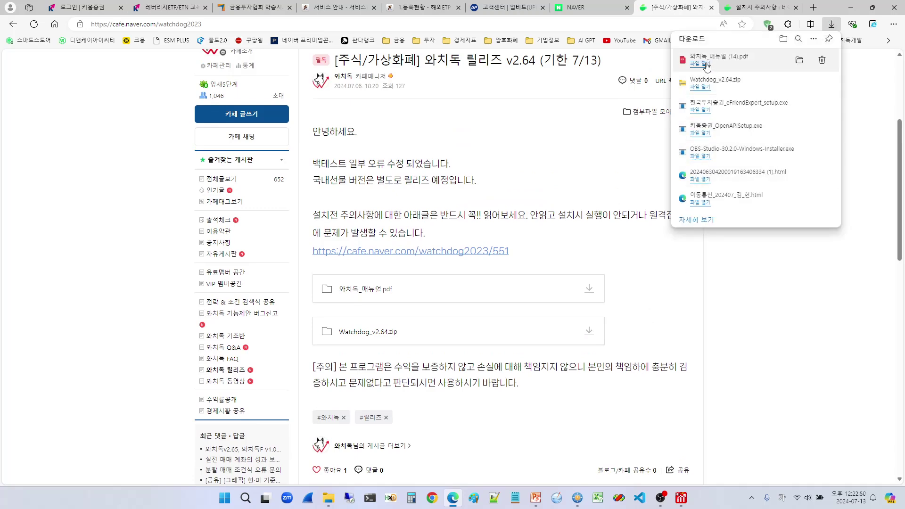
pyautogui.click(702, 64)
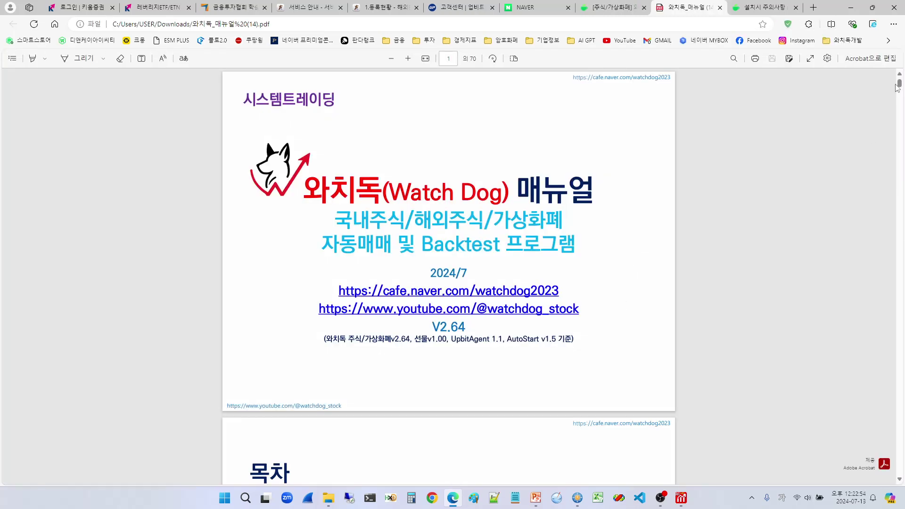
# Look through the manual's 백테스트 사용자조건식 pages on constants, variables, available functions and condition formula examples.
pyautogui.moveTo(899, 84); pyautogui.dragTo(899, 421)
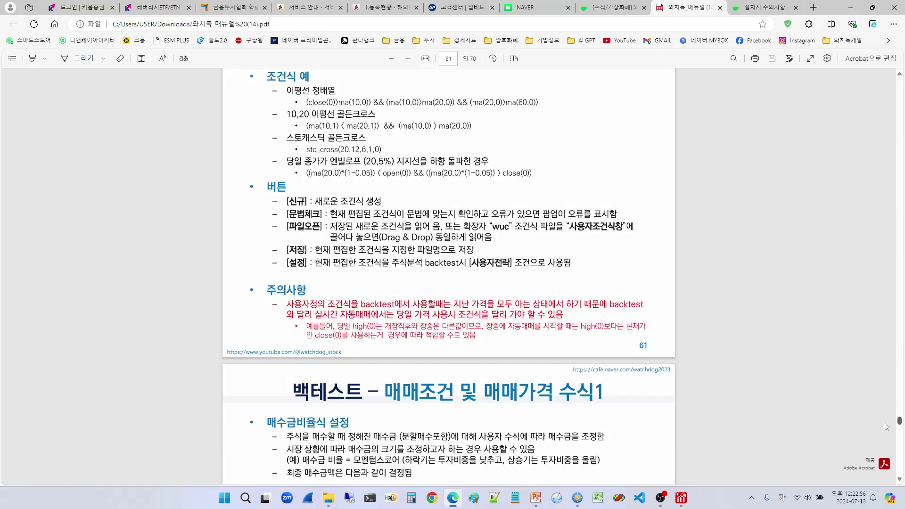
pyautogui.scroll(-2, 363, 365)
pyautogui.scroll(2, 384, 345)
pyautogui.scroll(20, 384, 345)
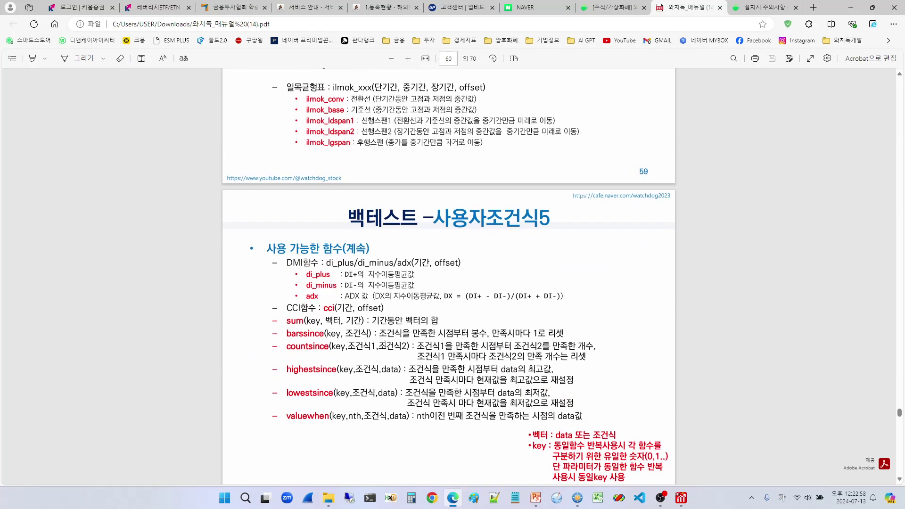
pyautogui.scroll(20, 385, 344)
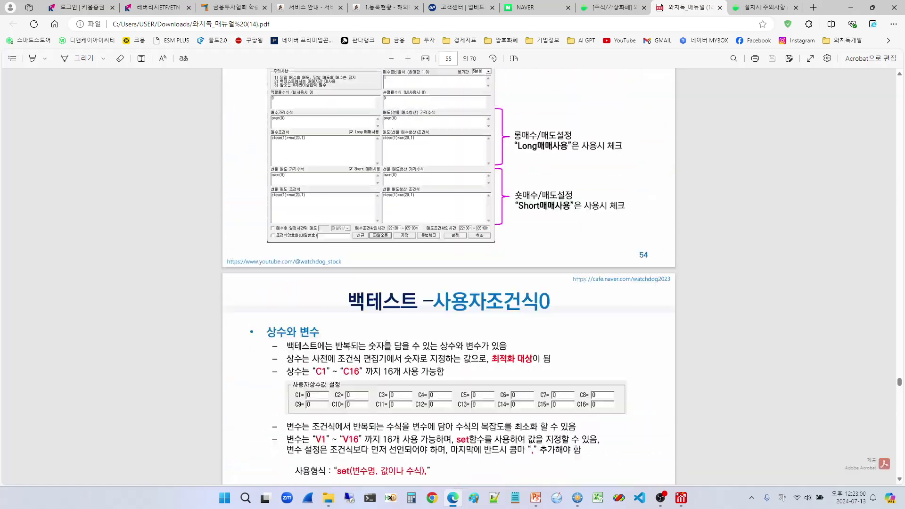
pyautogui.scroll(-20, 385, 344)
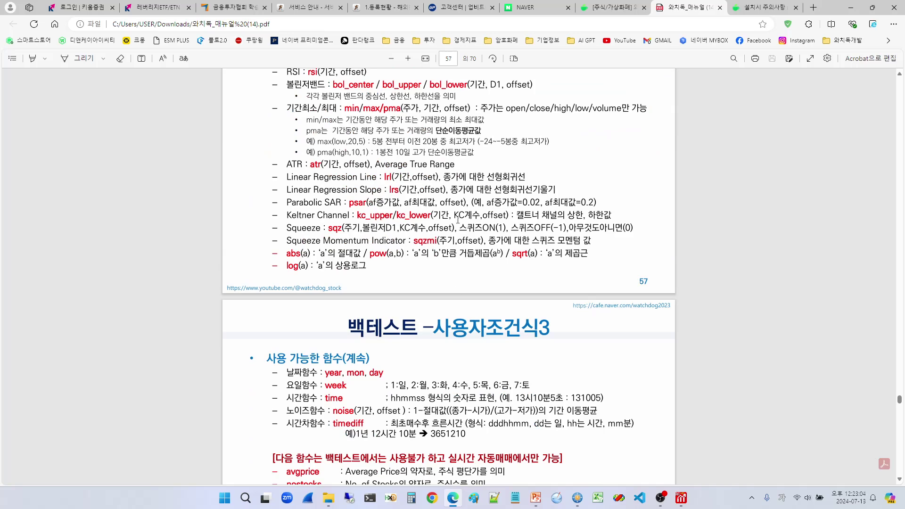
# Open the [설명서] 조건식용 함수 설명서 post from the cafe's 공지사항 board and read through its function reference.
pyautogui.click(613, 7)
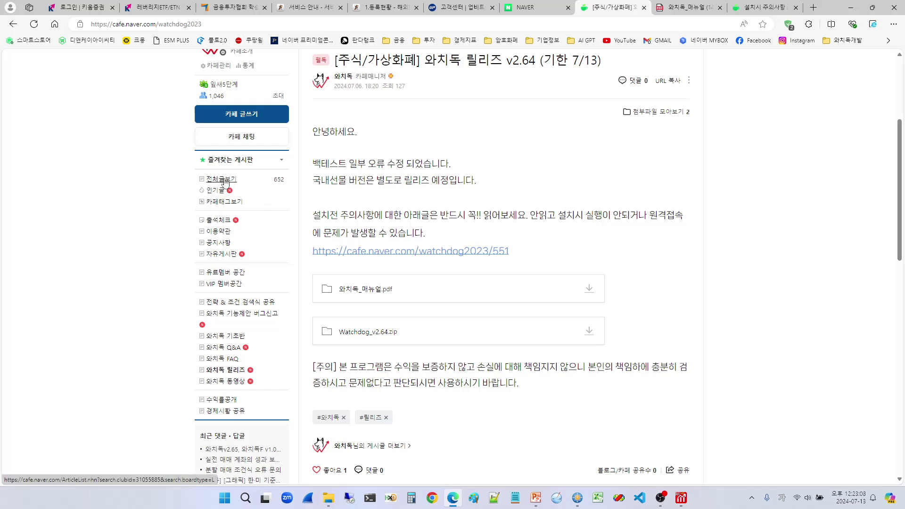
pyautogui.click(219, 242)
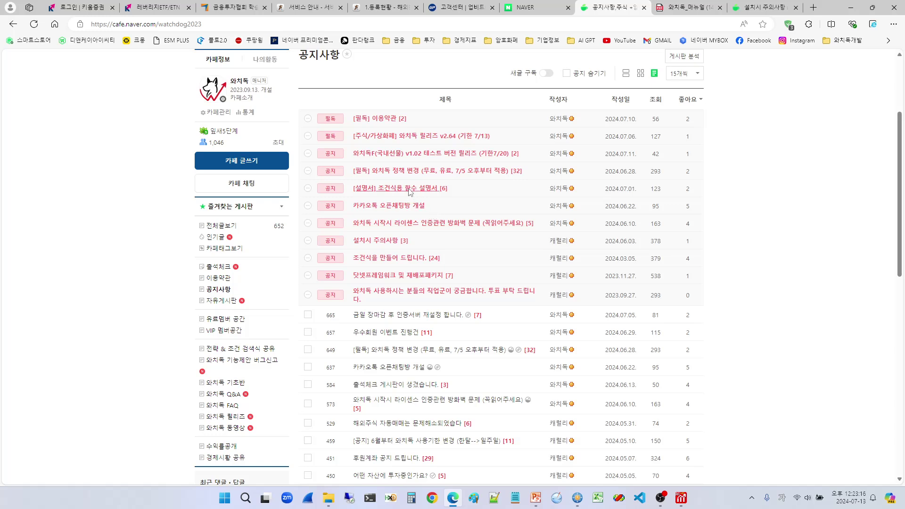
pyautogui.click(501, 259)
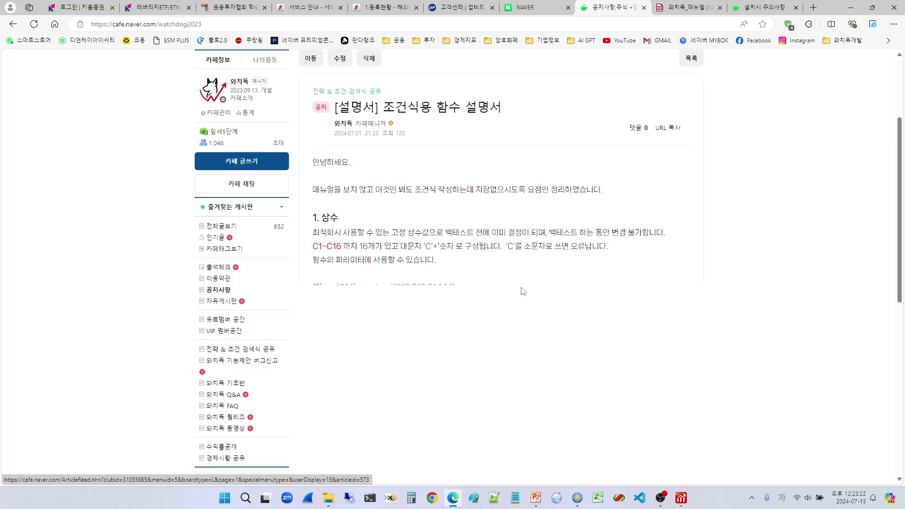
pyautogui.scroll(-15, 461, 289)
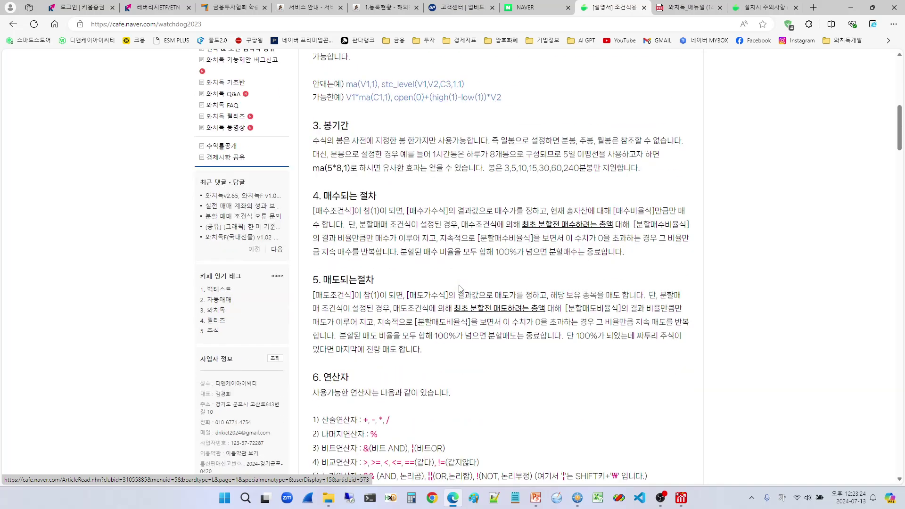
pyautogui.scroll(-20, 461, 288)
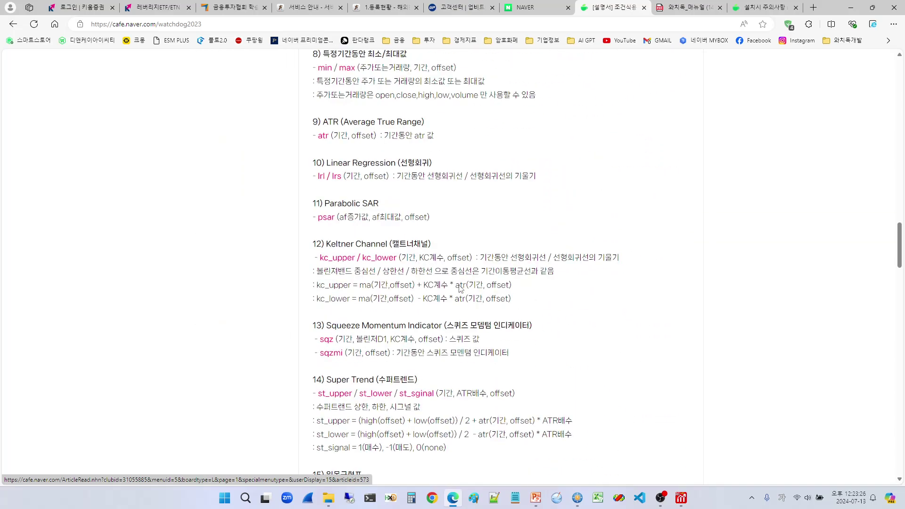
pyautogui.scroll(-12, 459, 285)
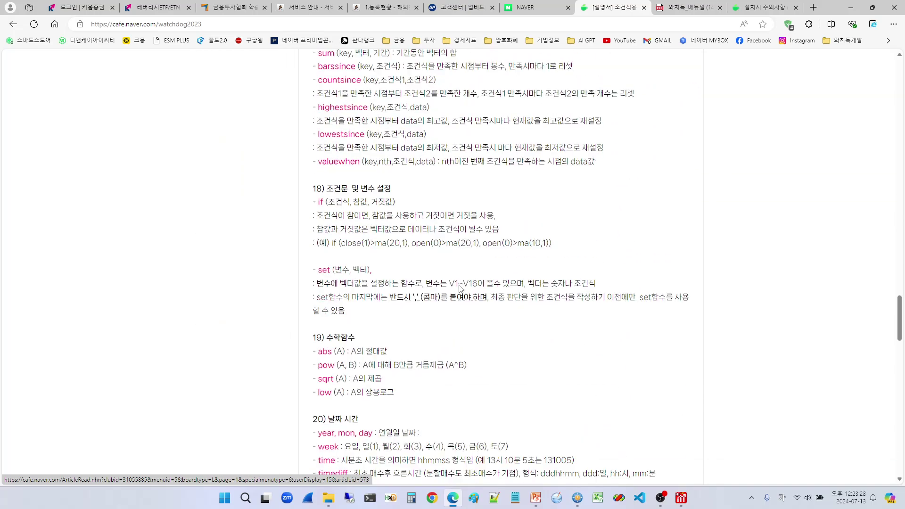
pyautogui.scroll(-6, 459, 286)
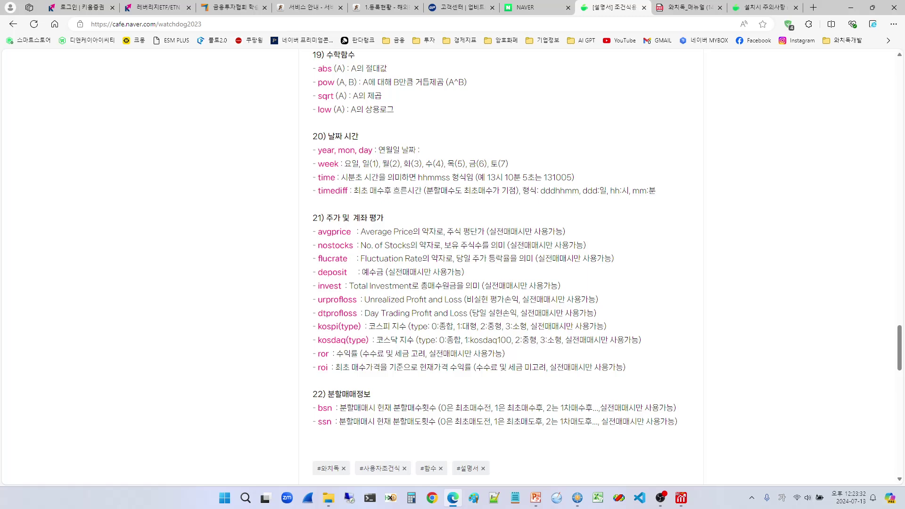
pyautogui.hotkey('ctrl', 'f')
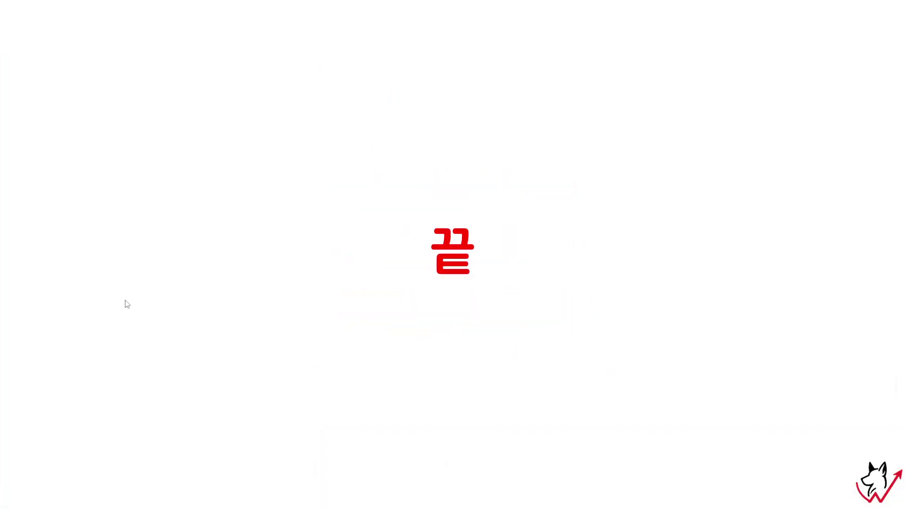